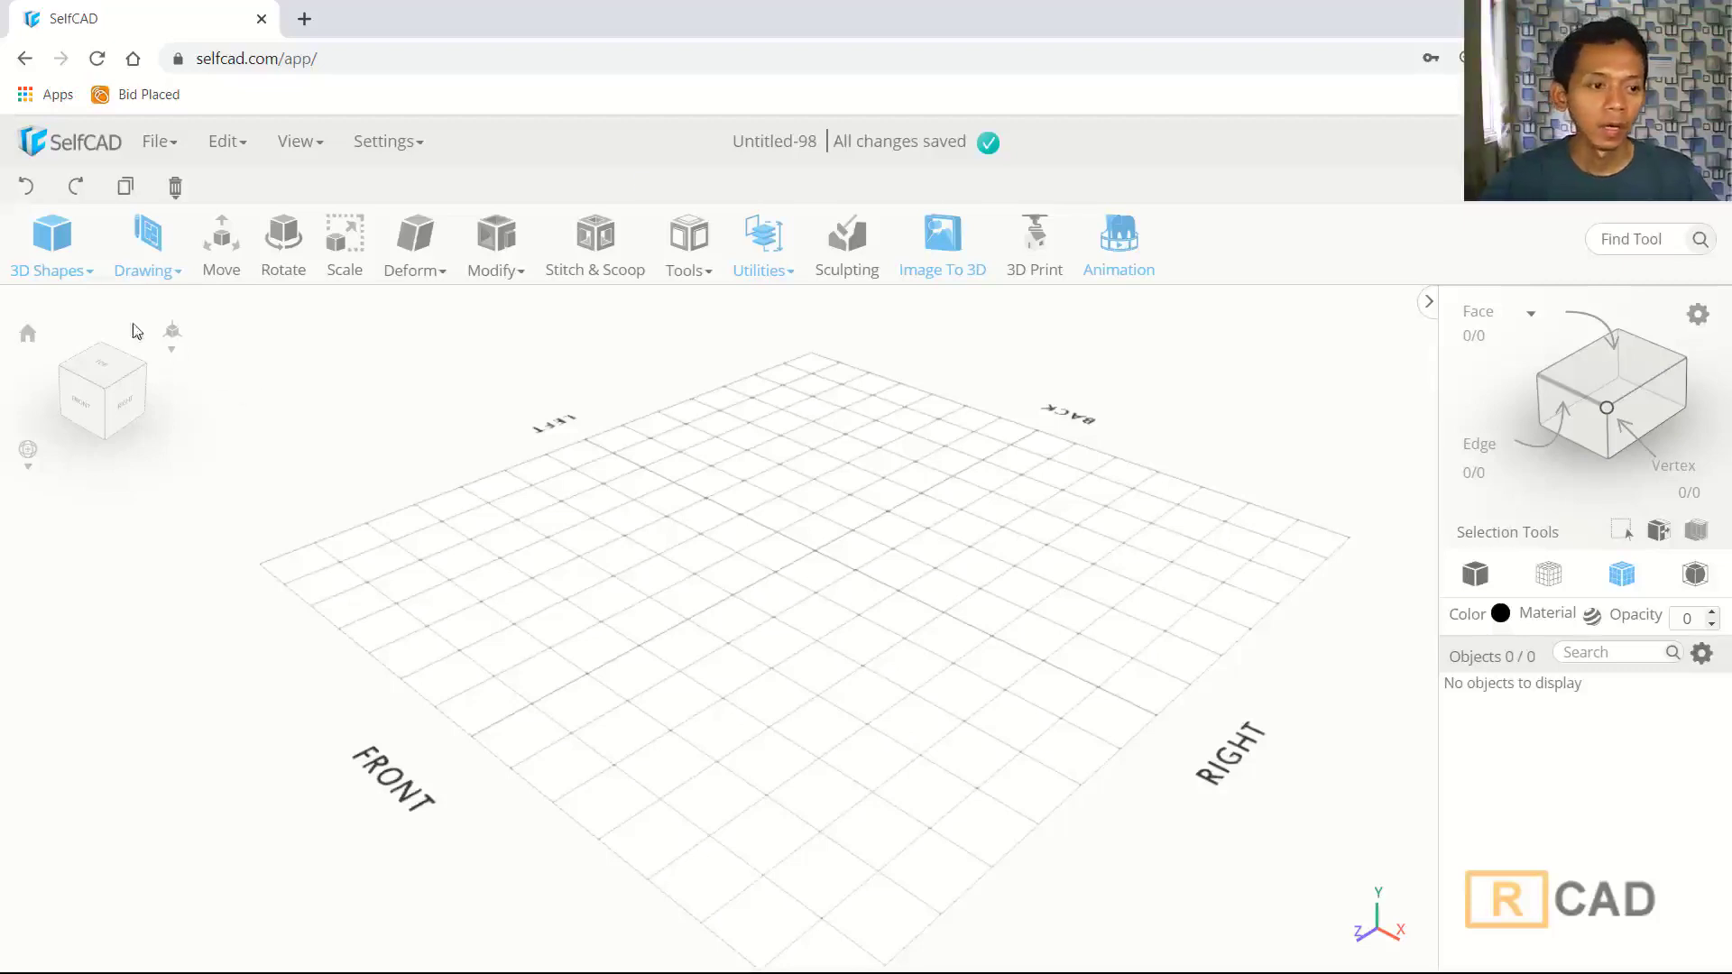
# - Place a cube on the grid and raise its top face from Y 100 to 196
pyautogui.click(51, 242)
pyautogui.moveTo(63, 316); pyautogui.dragTo(814, 557)
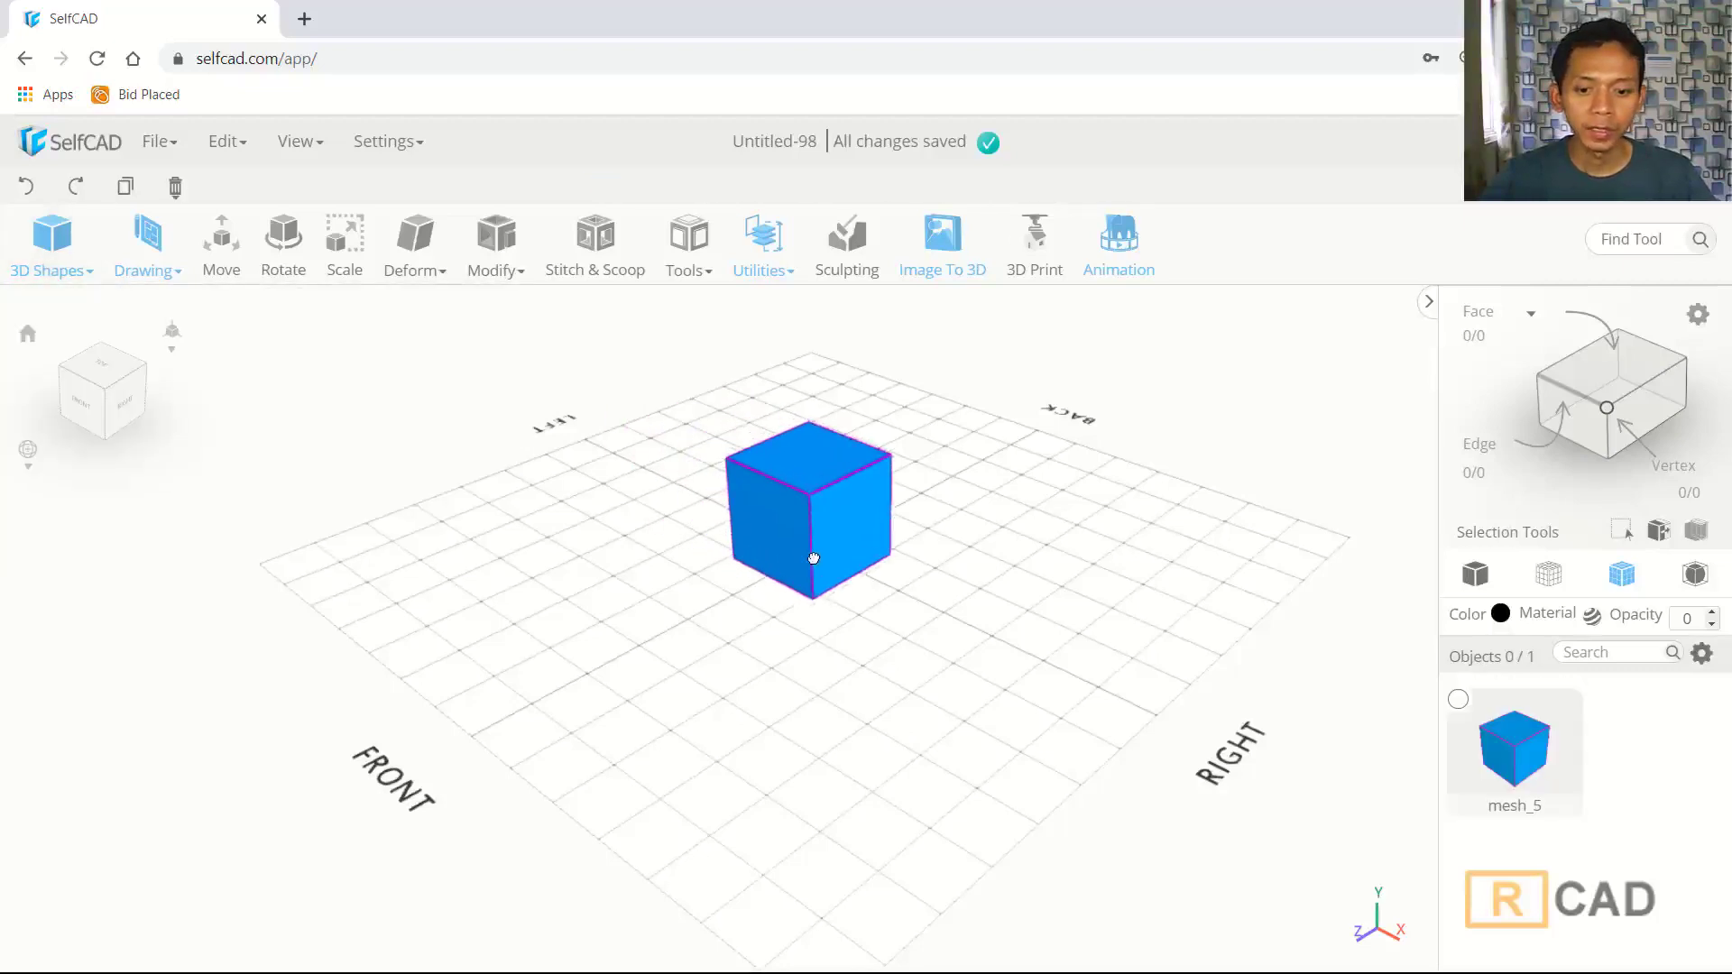
pyautogui.click(1608, 377)
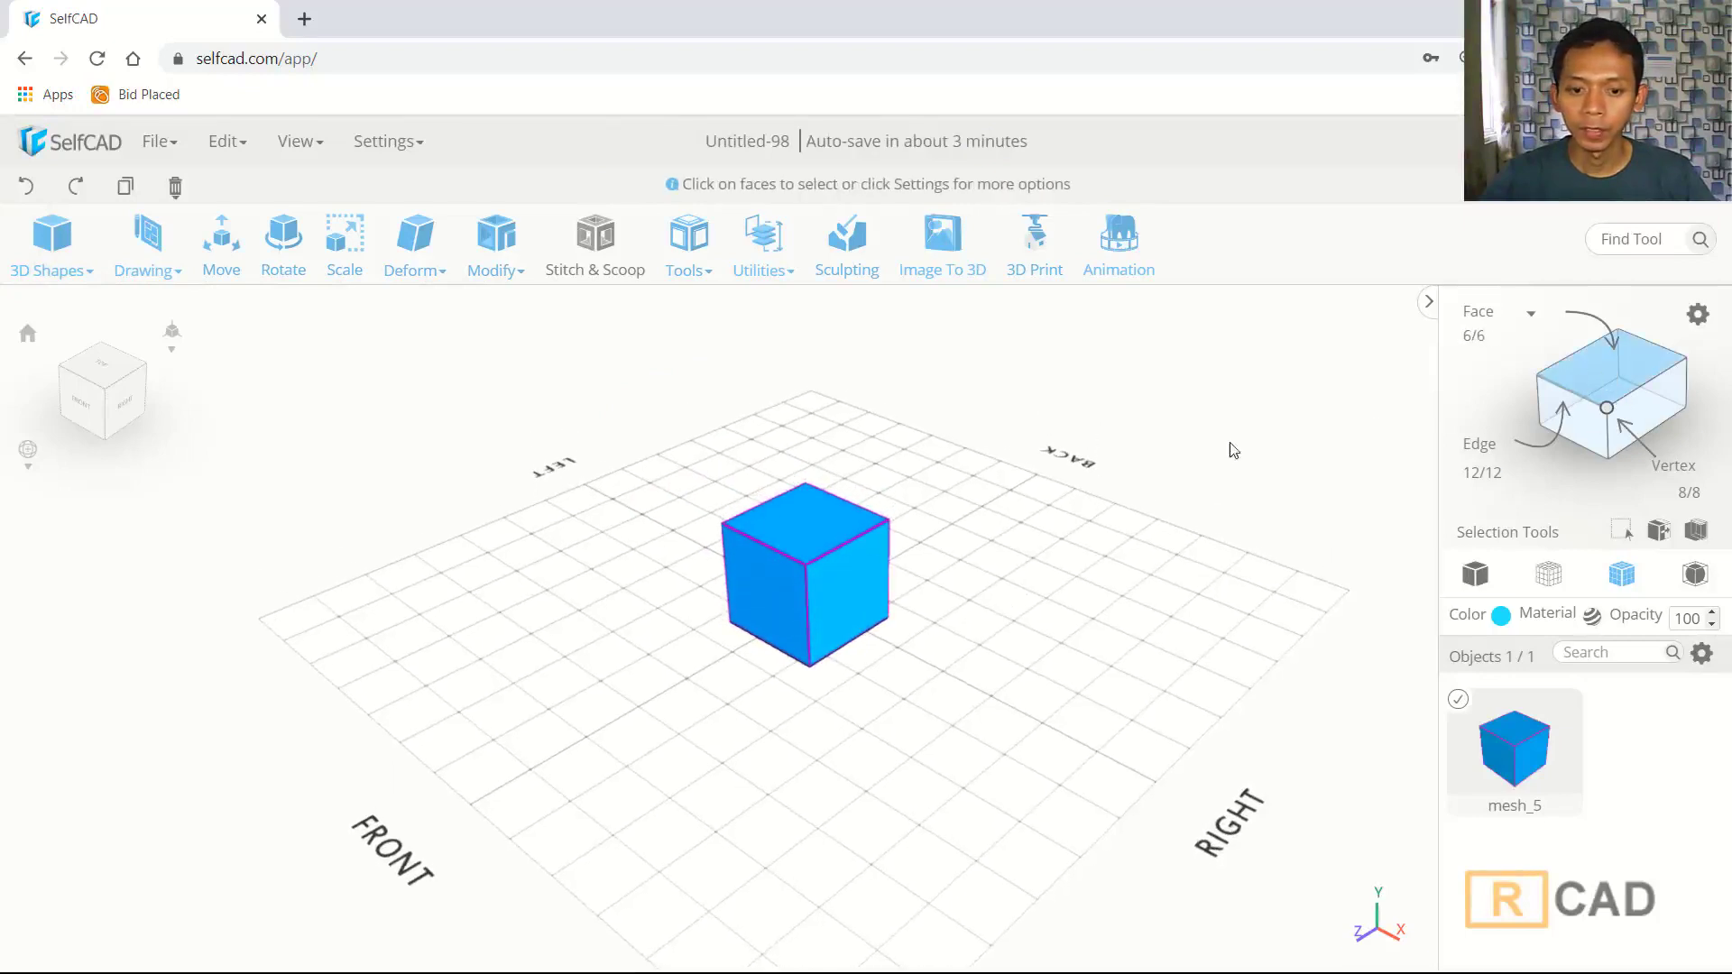
pyautogui.click(812, 523)
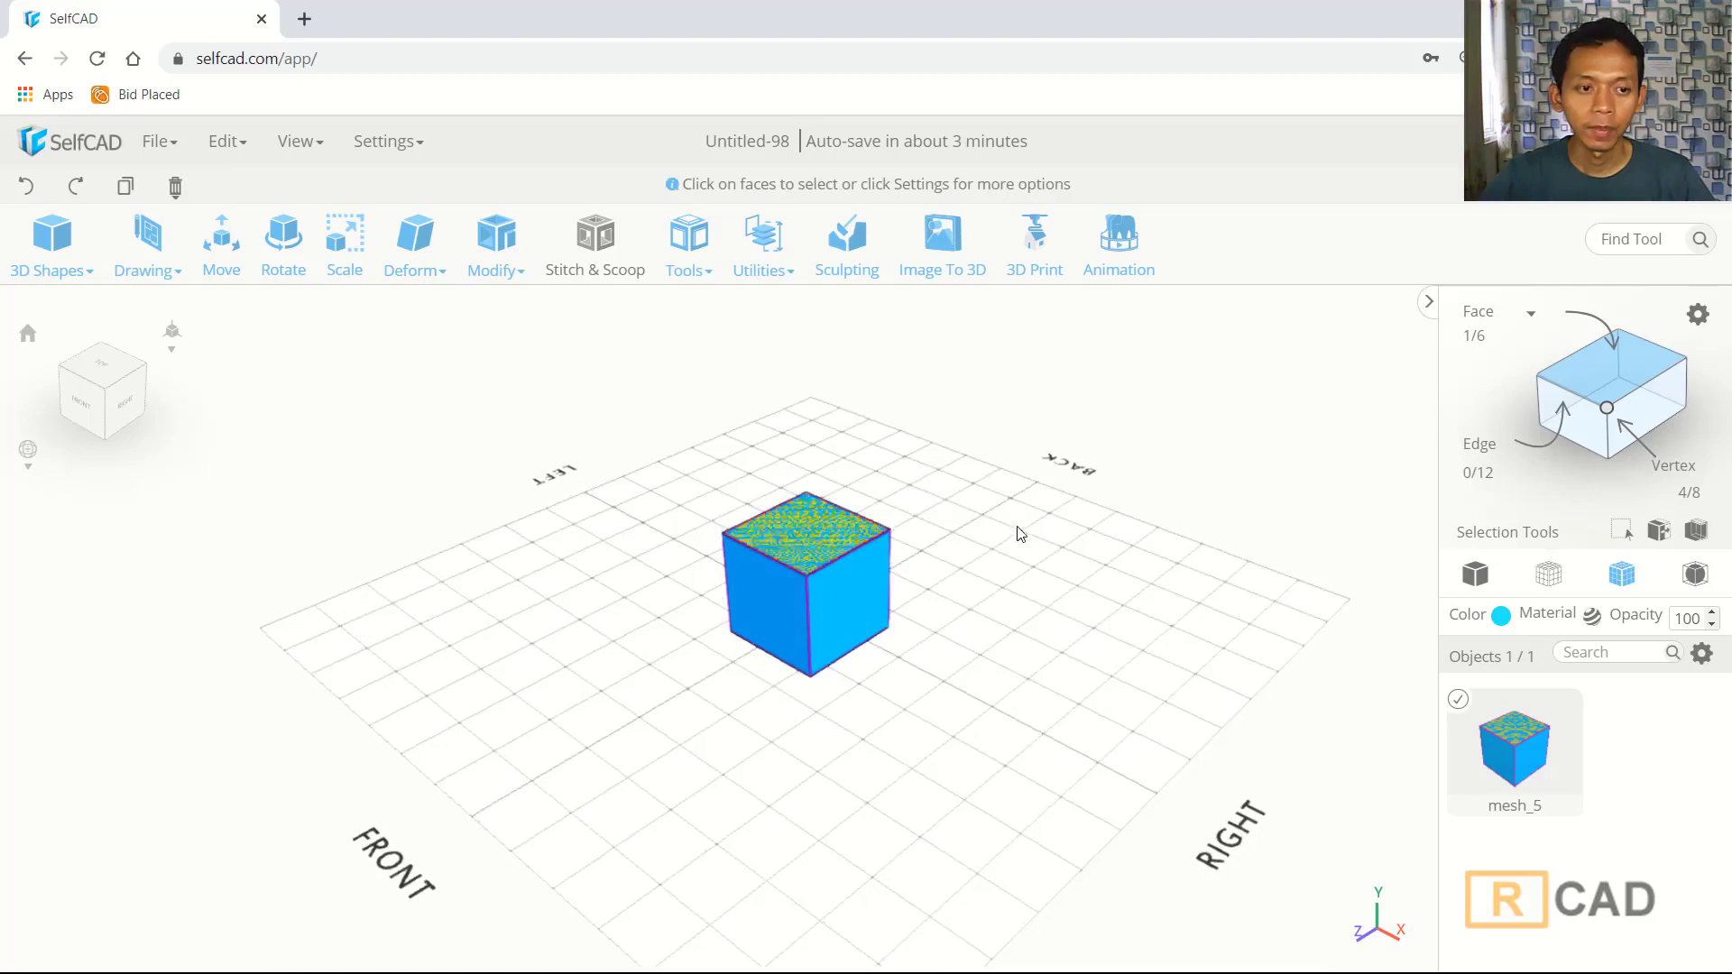
pyautogui.click(223, 260)
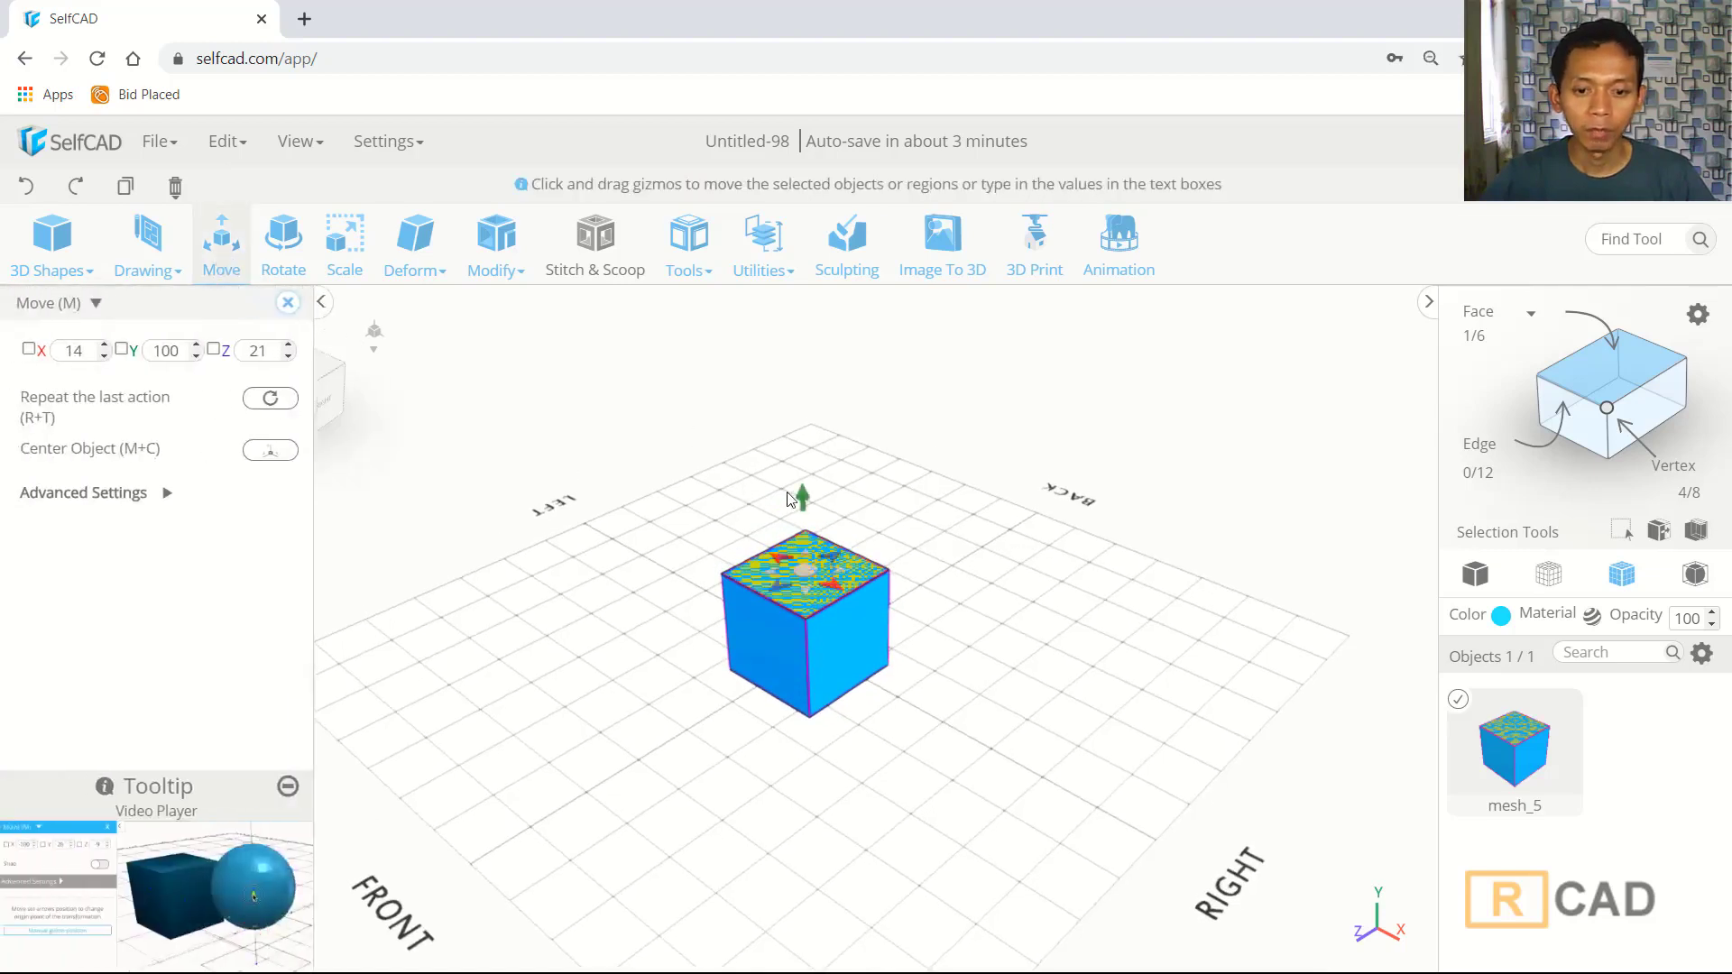
pyautogui.moveTo(807, 508); pyautogui.dragTo(806, 397)
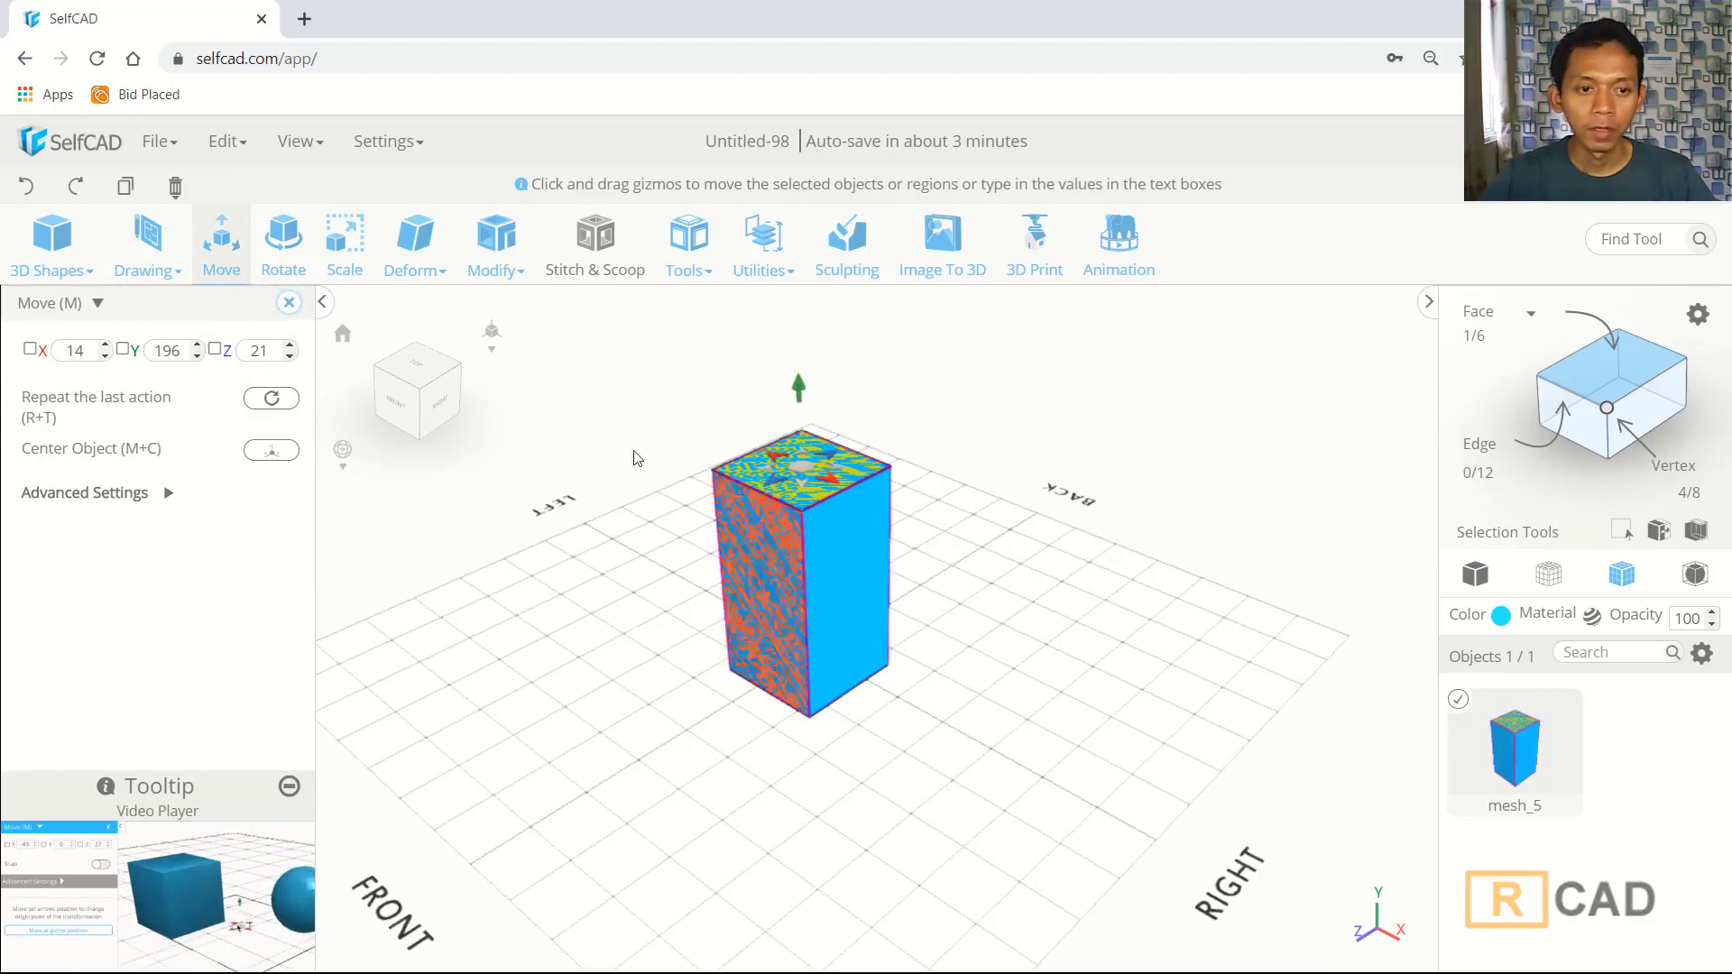
pyautogui.click(497, 255)
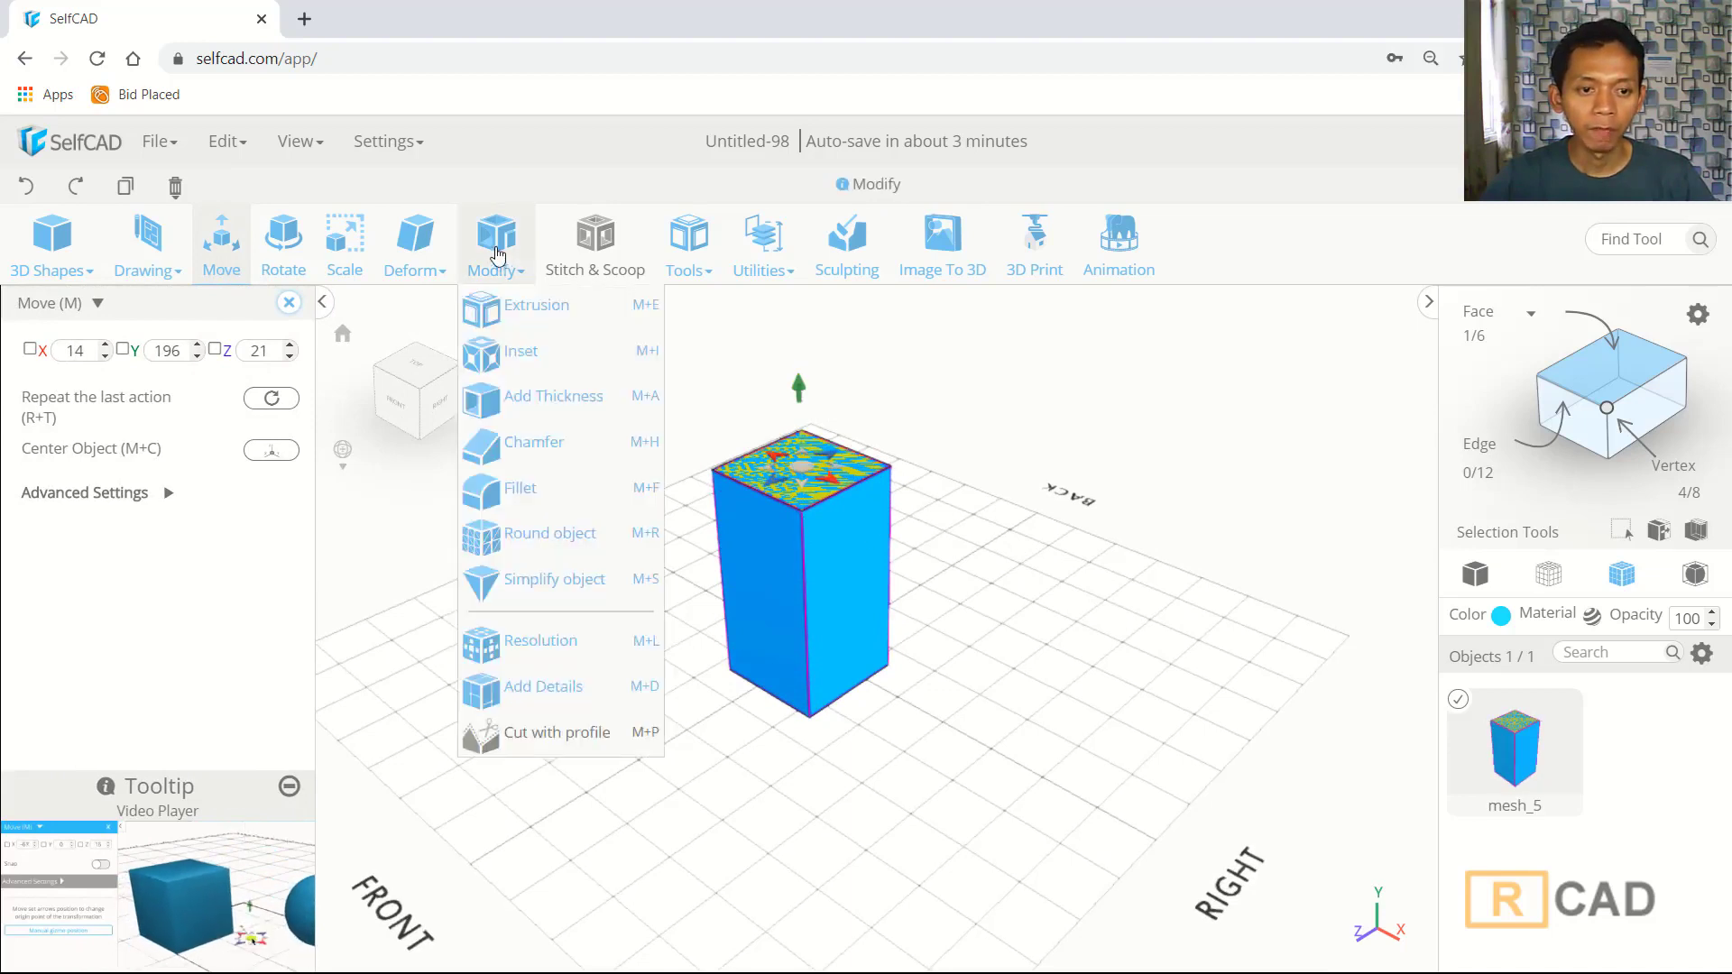
# - Extrude the box's top face by 5 and show the wireframe edges
pyautogui.click(505, 306)
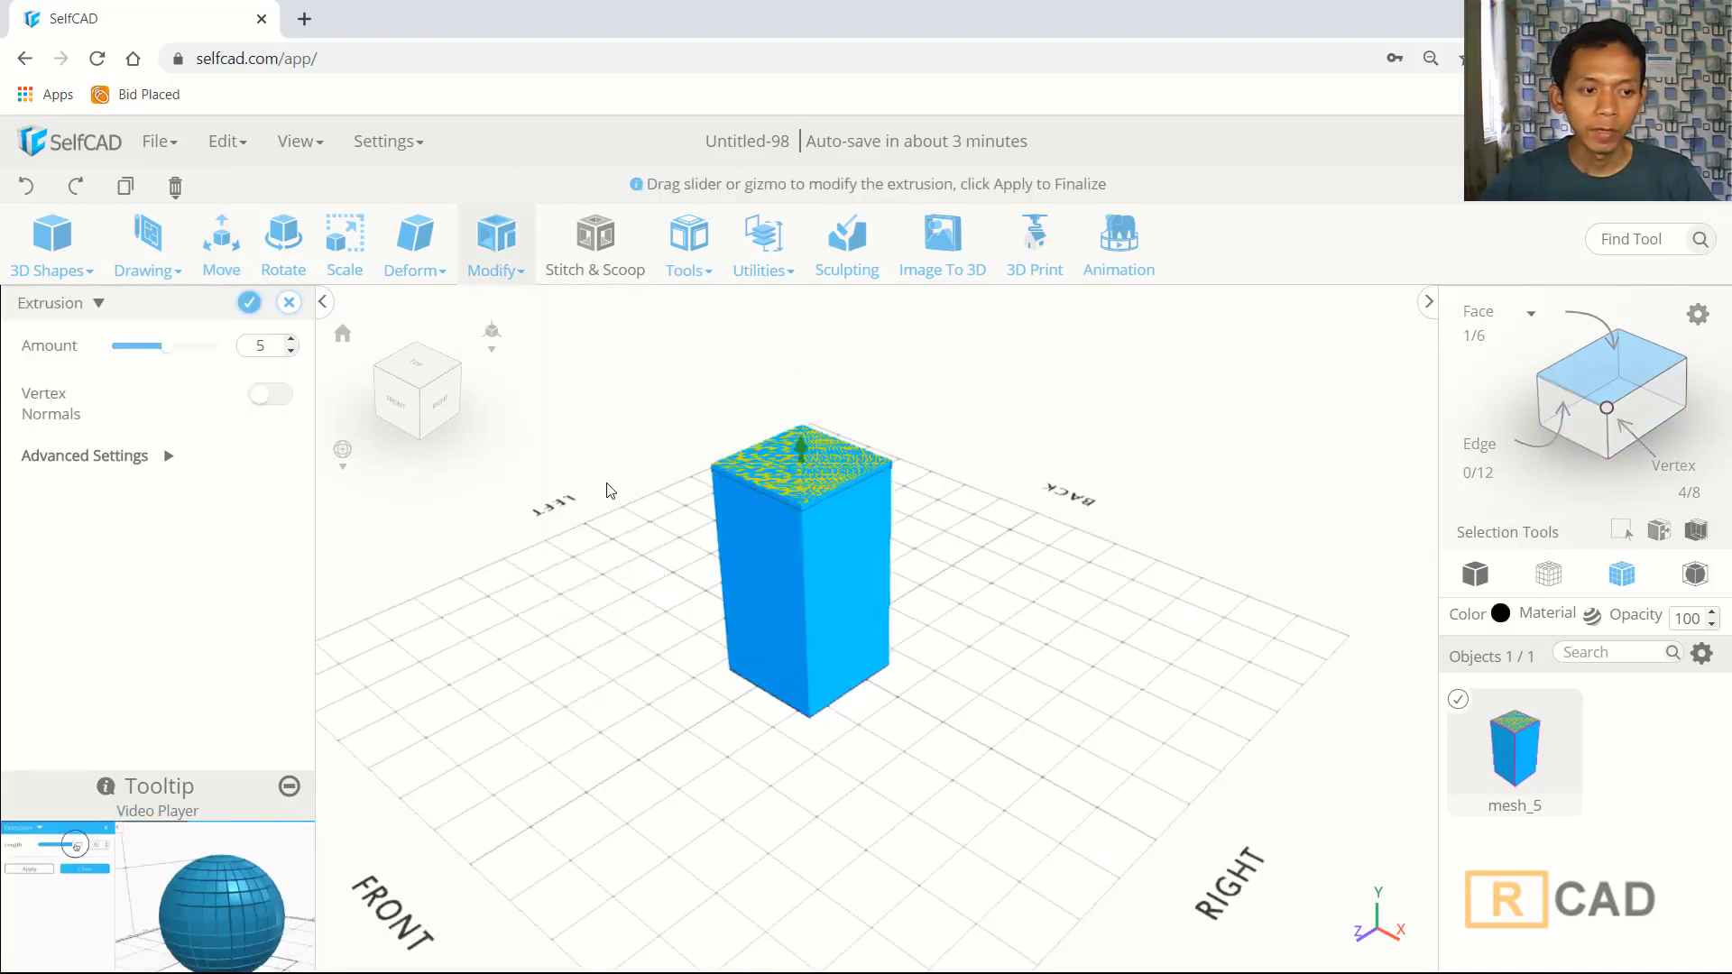
pyautogui.click(249, 303)
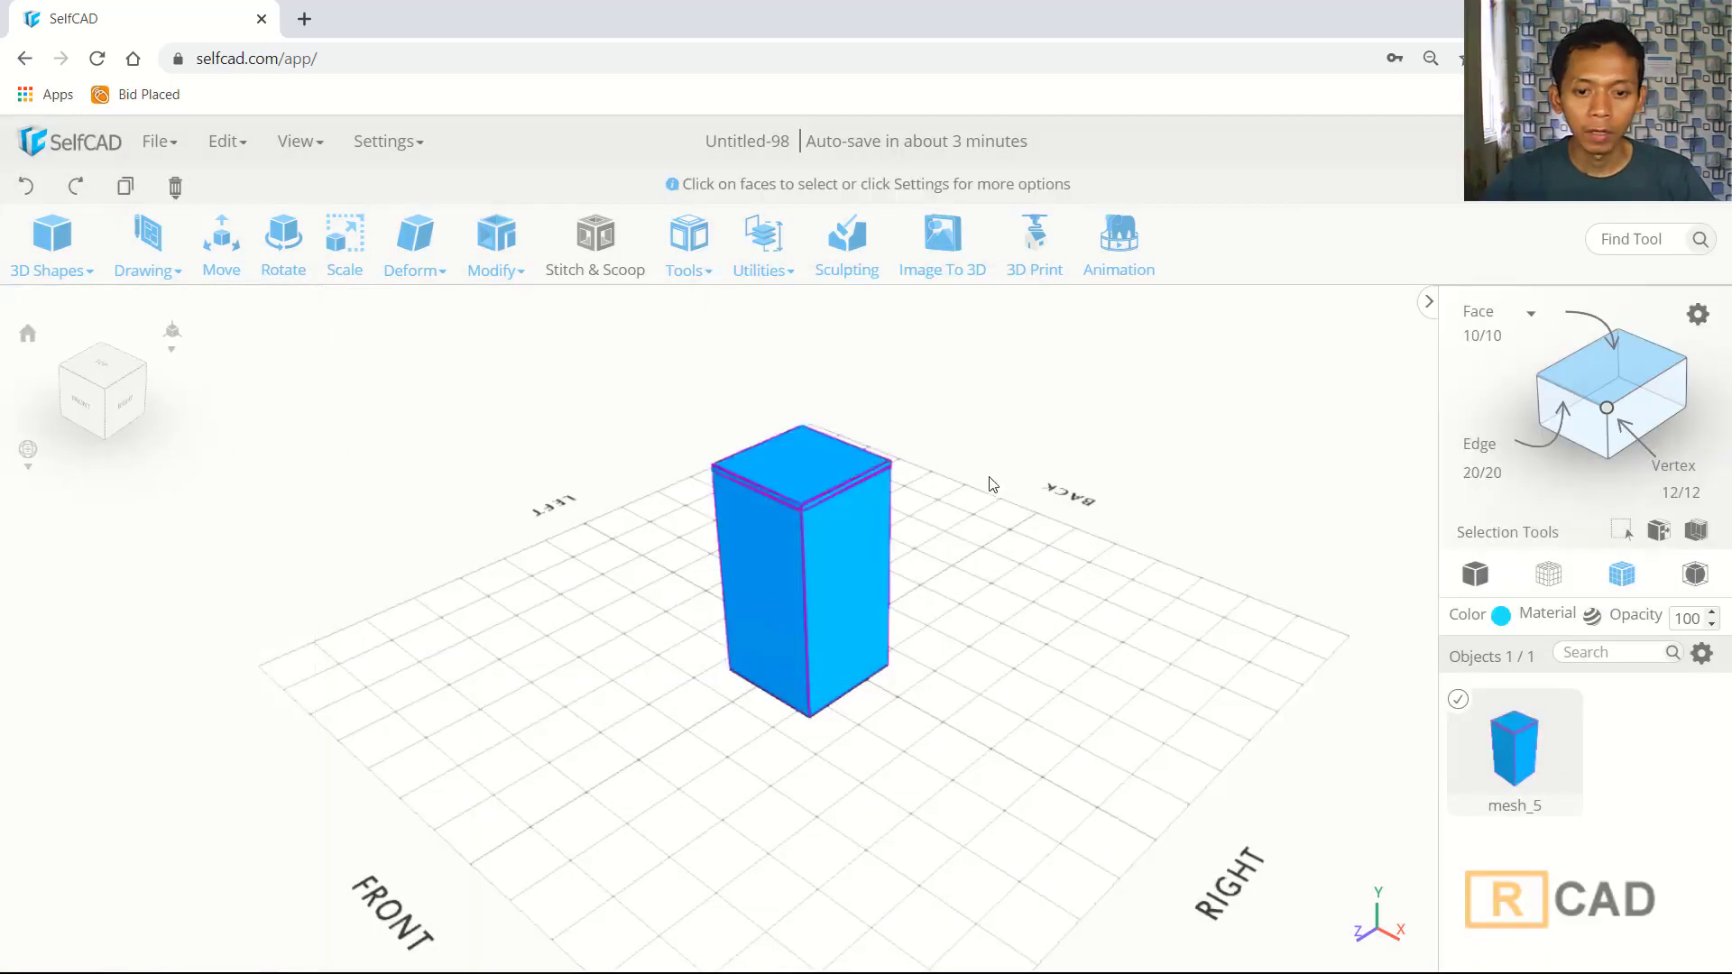
pyautogui.click(1632, 577)
# - Select the thin strip faces around the box just below the new top
pyautogui.scroll(5, 815, 474)
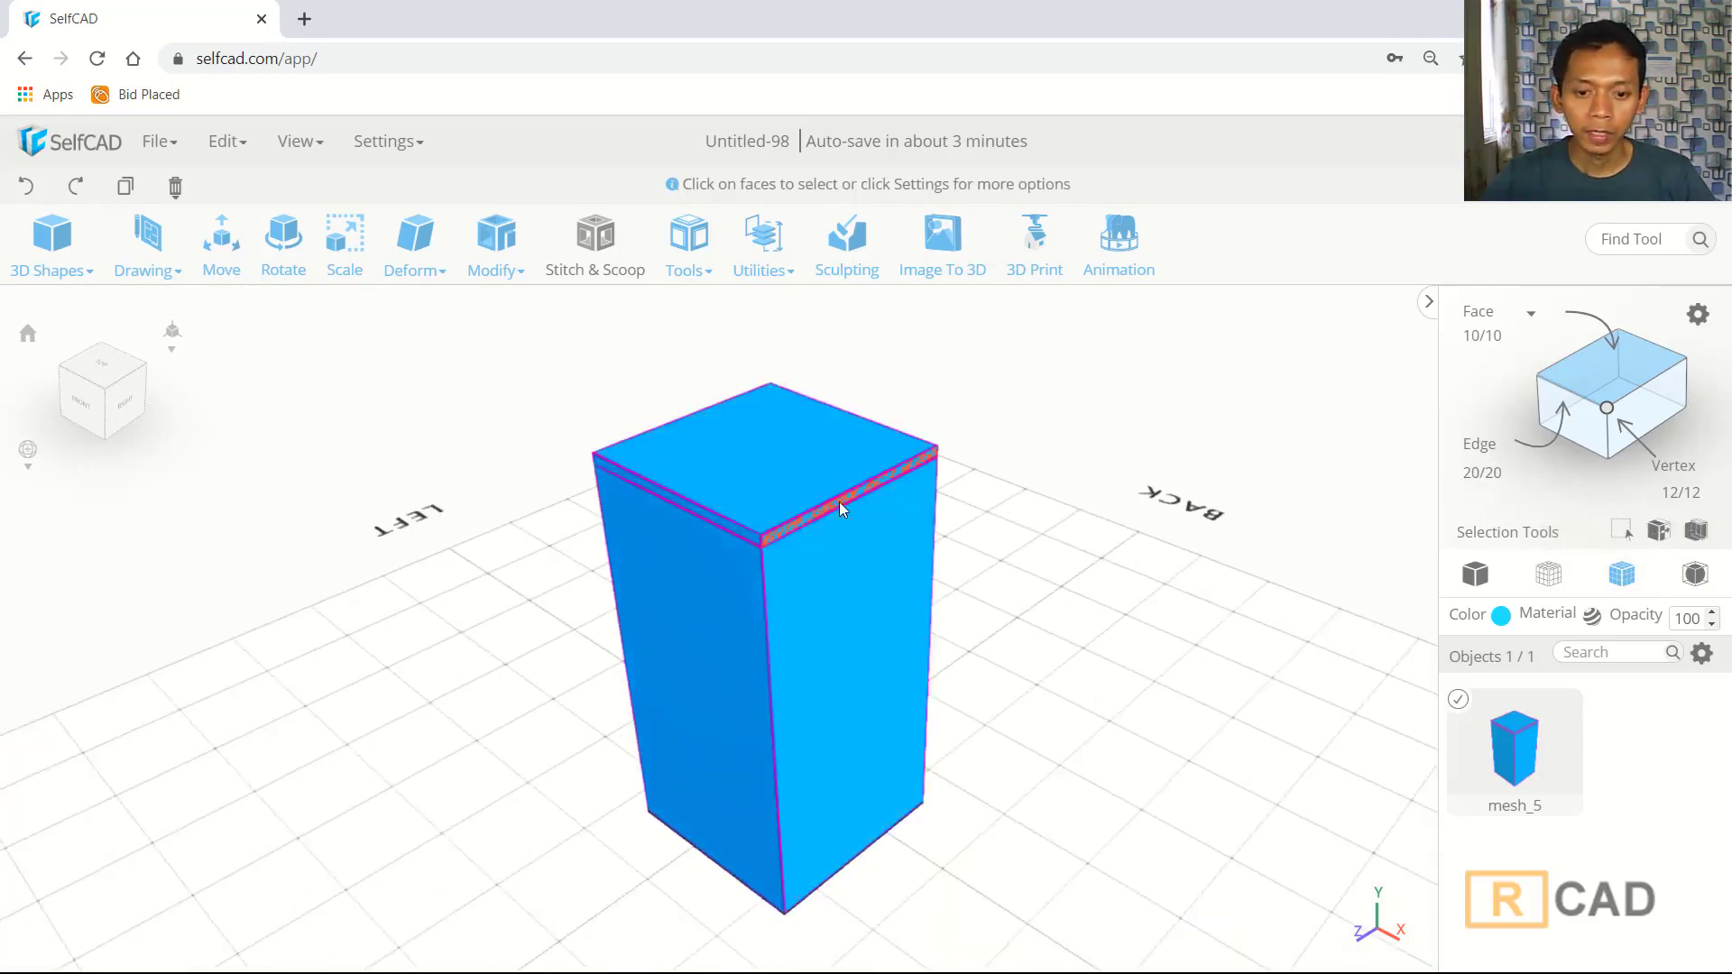
pyautogui.moveTo(417, 546); pyautogui.dragTo(853, 515)
pyautogui.click(828, 570)
pyautogui.moveTo(868, 582); pyautogui.dragTo(1102, 581)
# - Extrude the strip faces outward by 5 with Individual and Connect Neighbors enabled
pyautogui.click(495, 244)
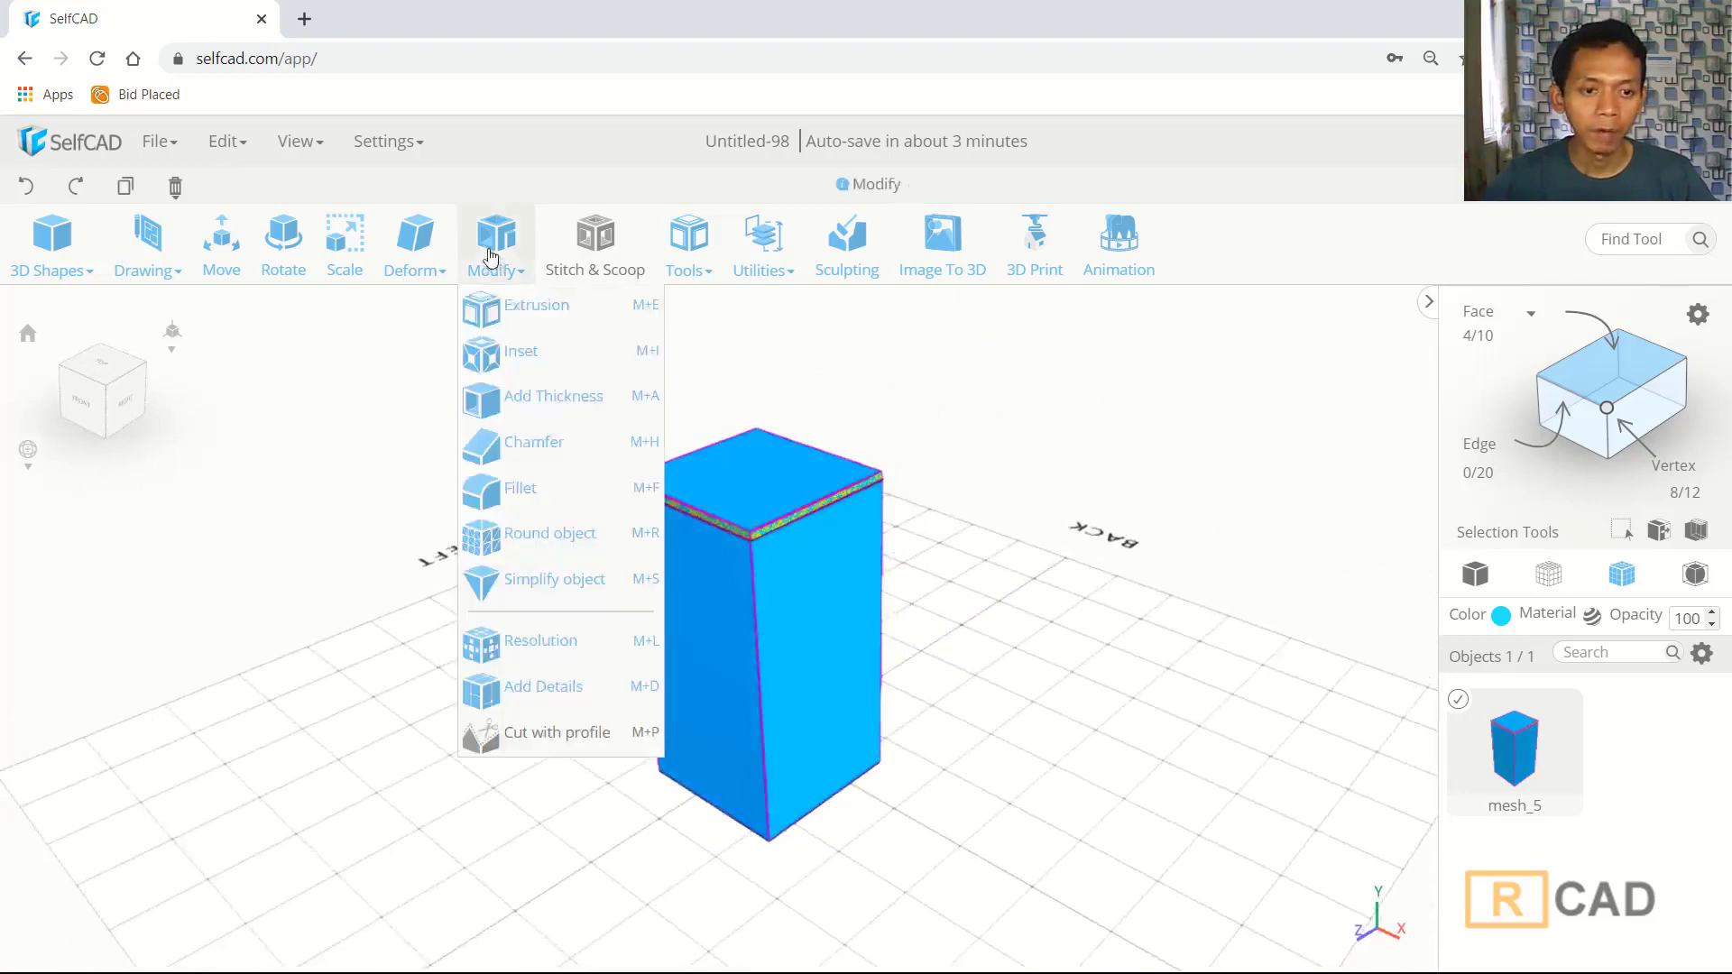
pyautogui.click(505, 309)
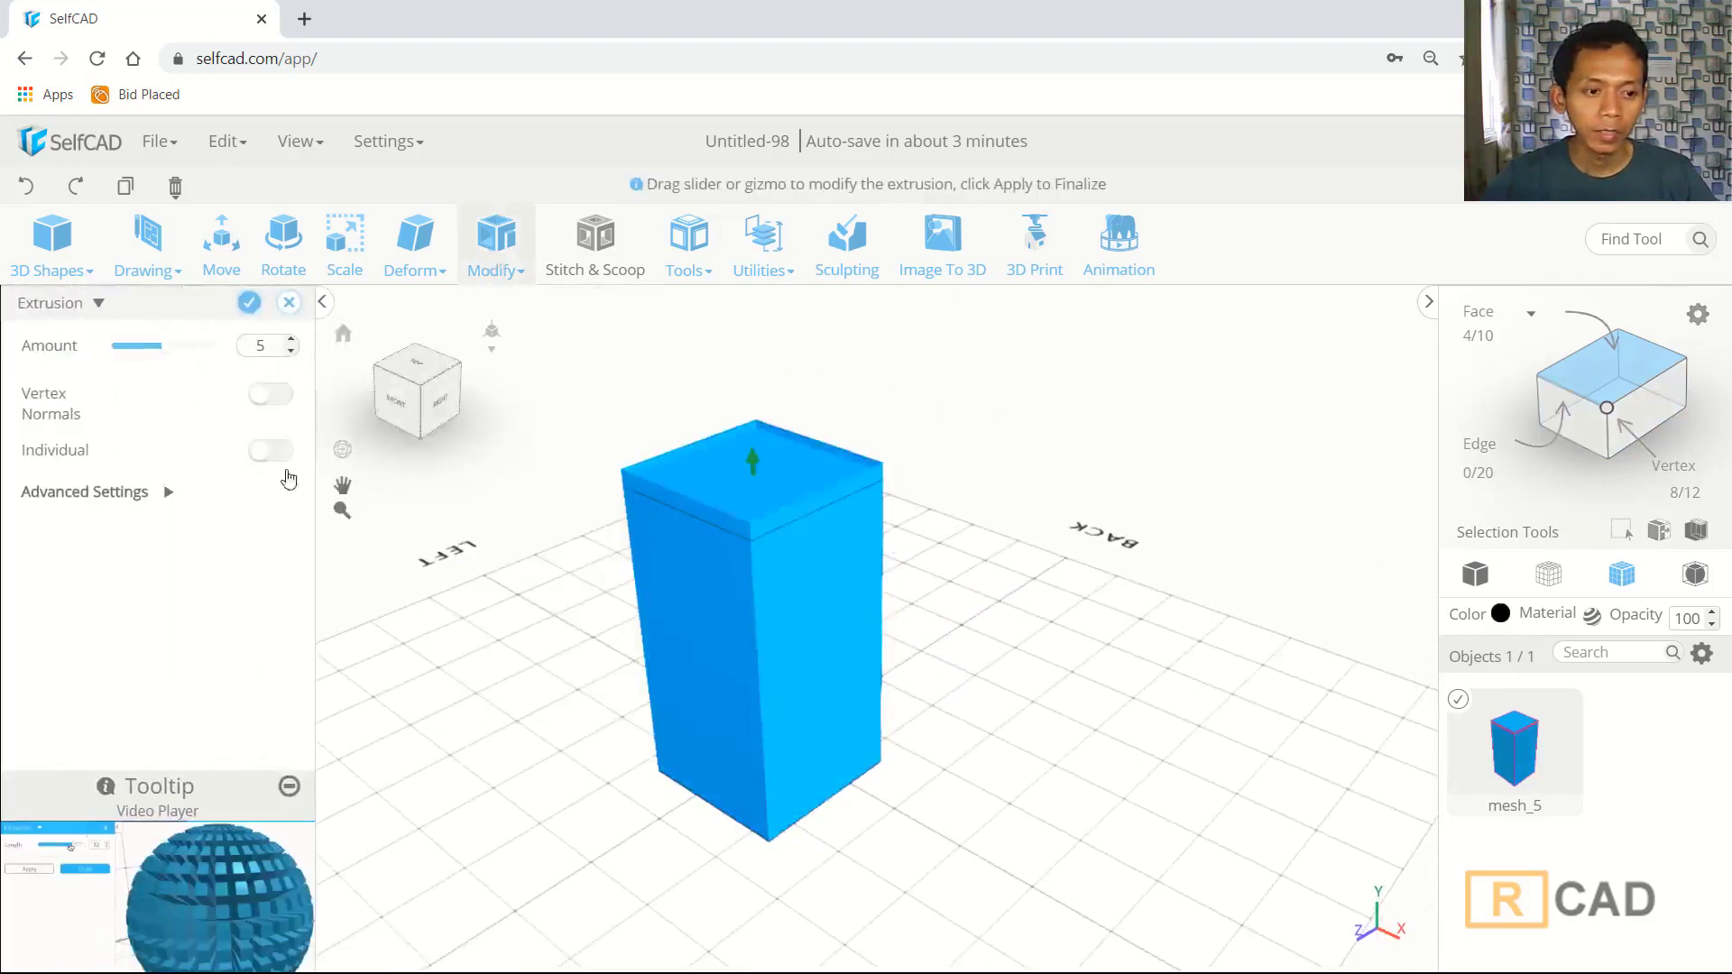
pyautogui.click(281, 455)
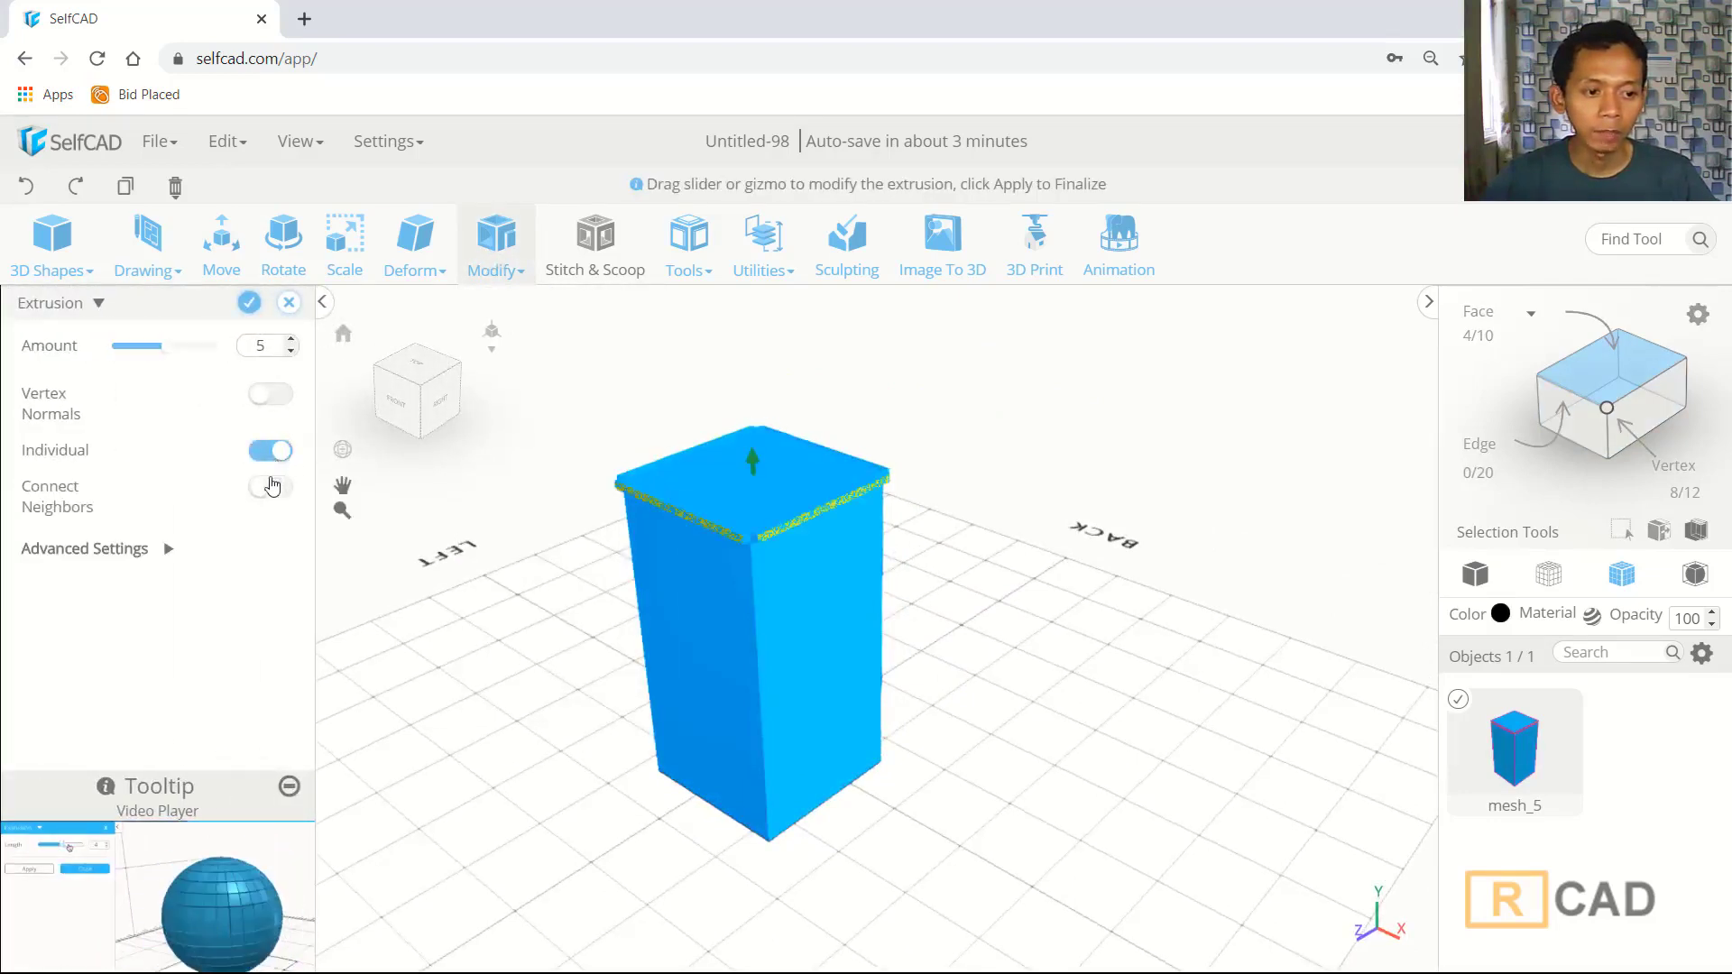
pyautogui.click(271, 491)
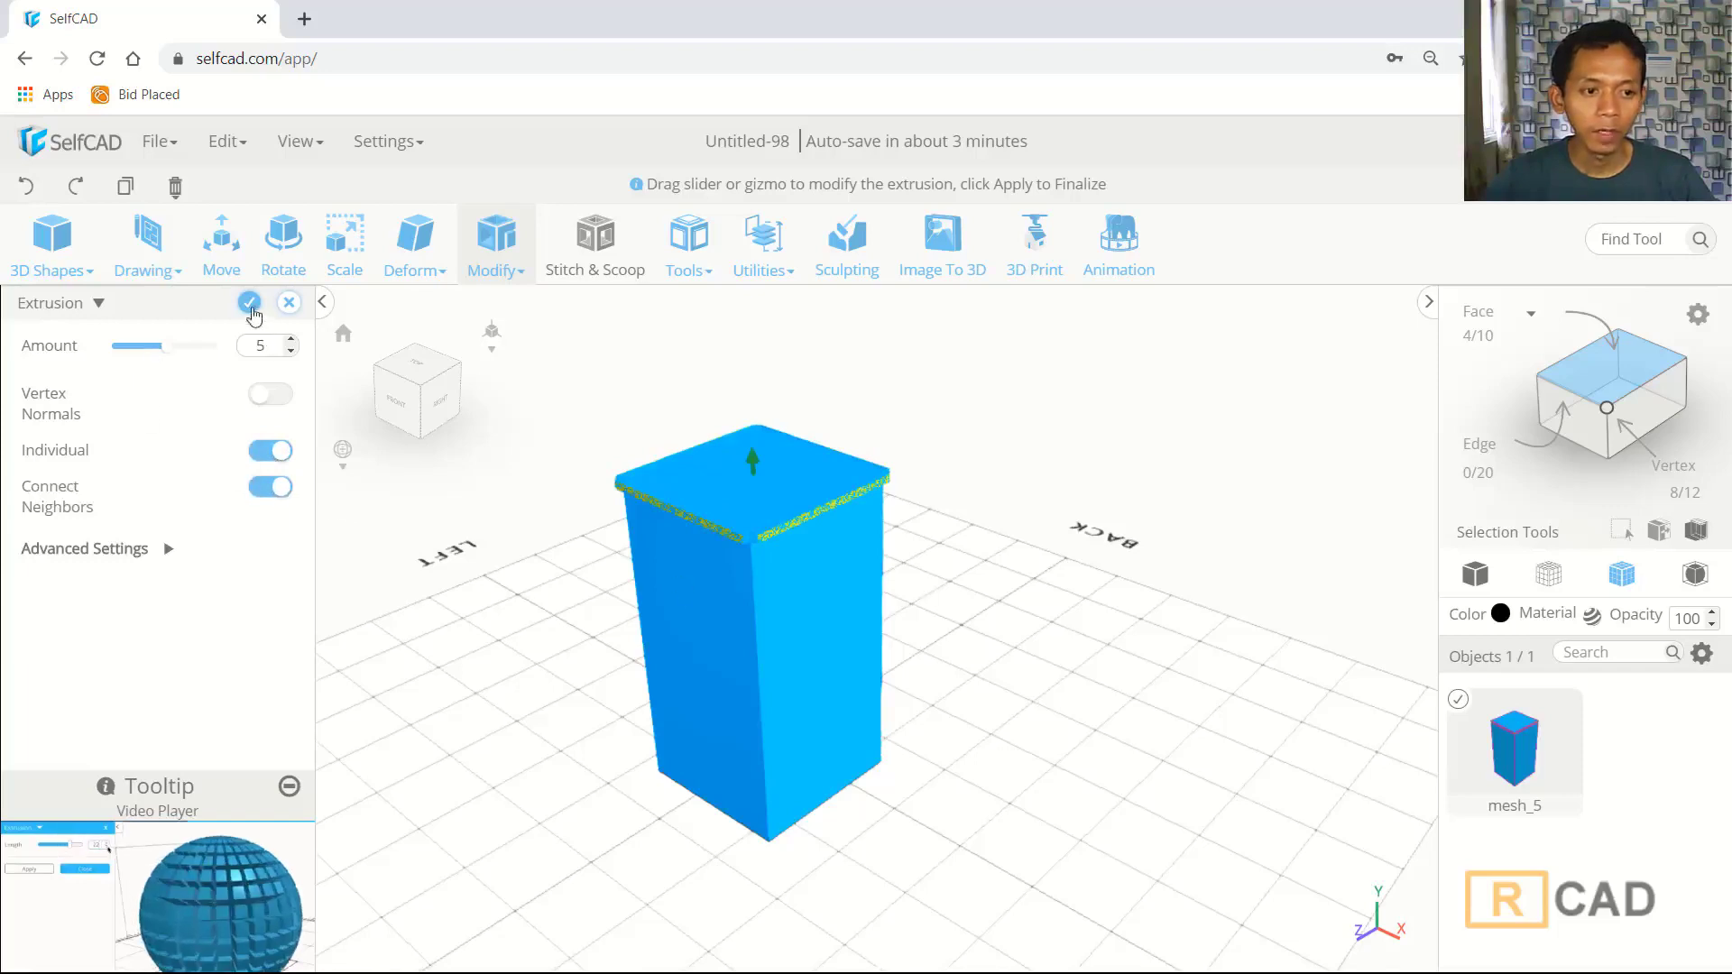
pyautogui.click(250, 304)
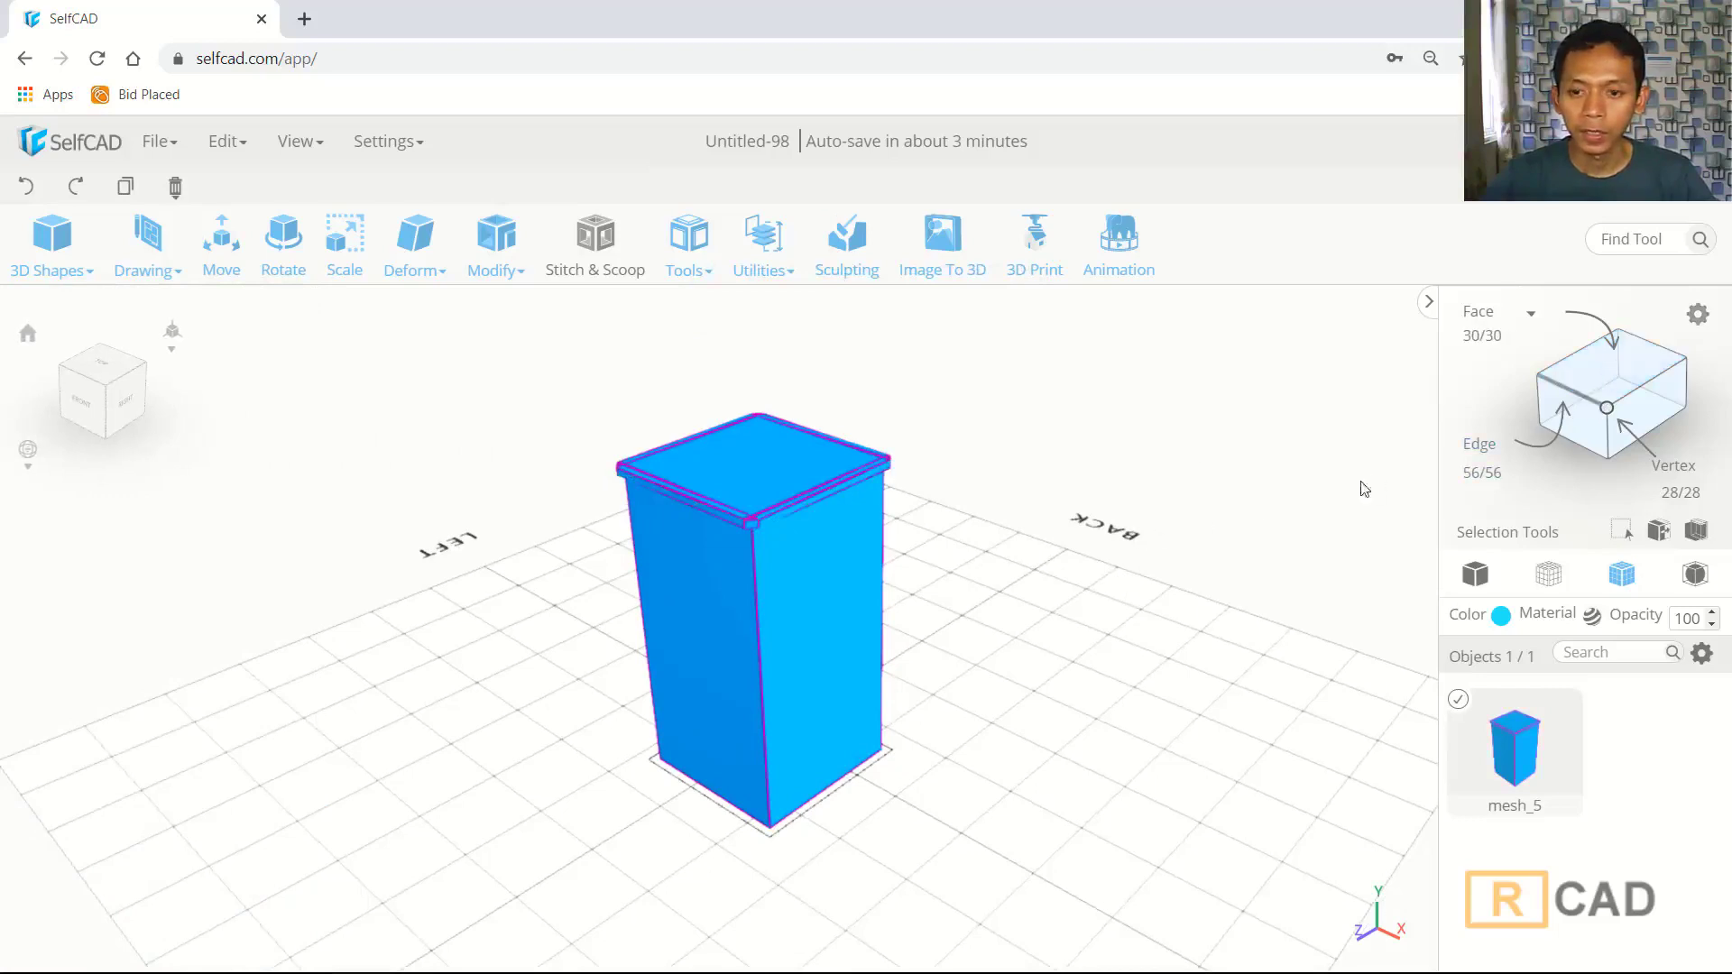
# - Use Add Details to slide a horizontal edge loop down near the box's bottom
pyautogui.click(498, 240)
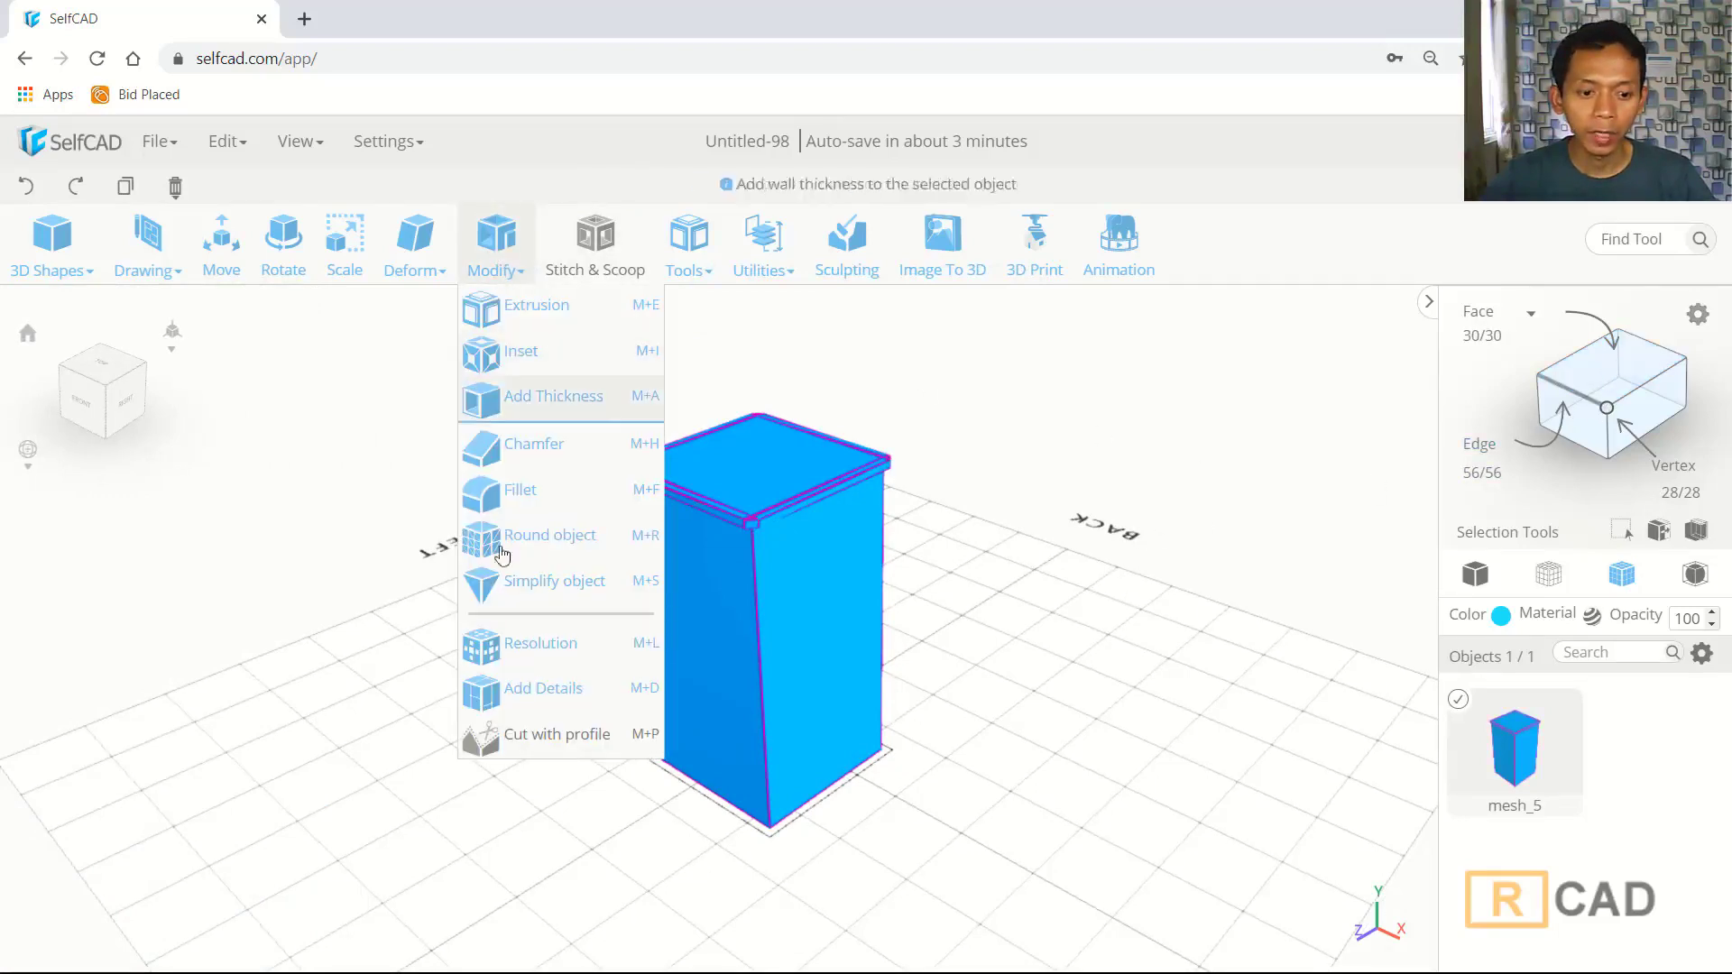
pyautogui.click(541, 697)
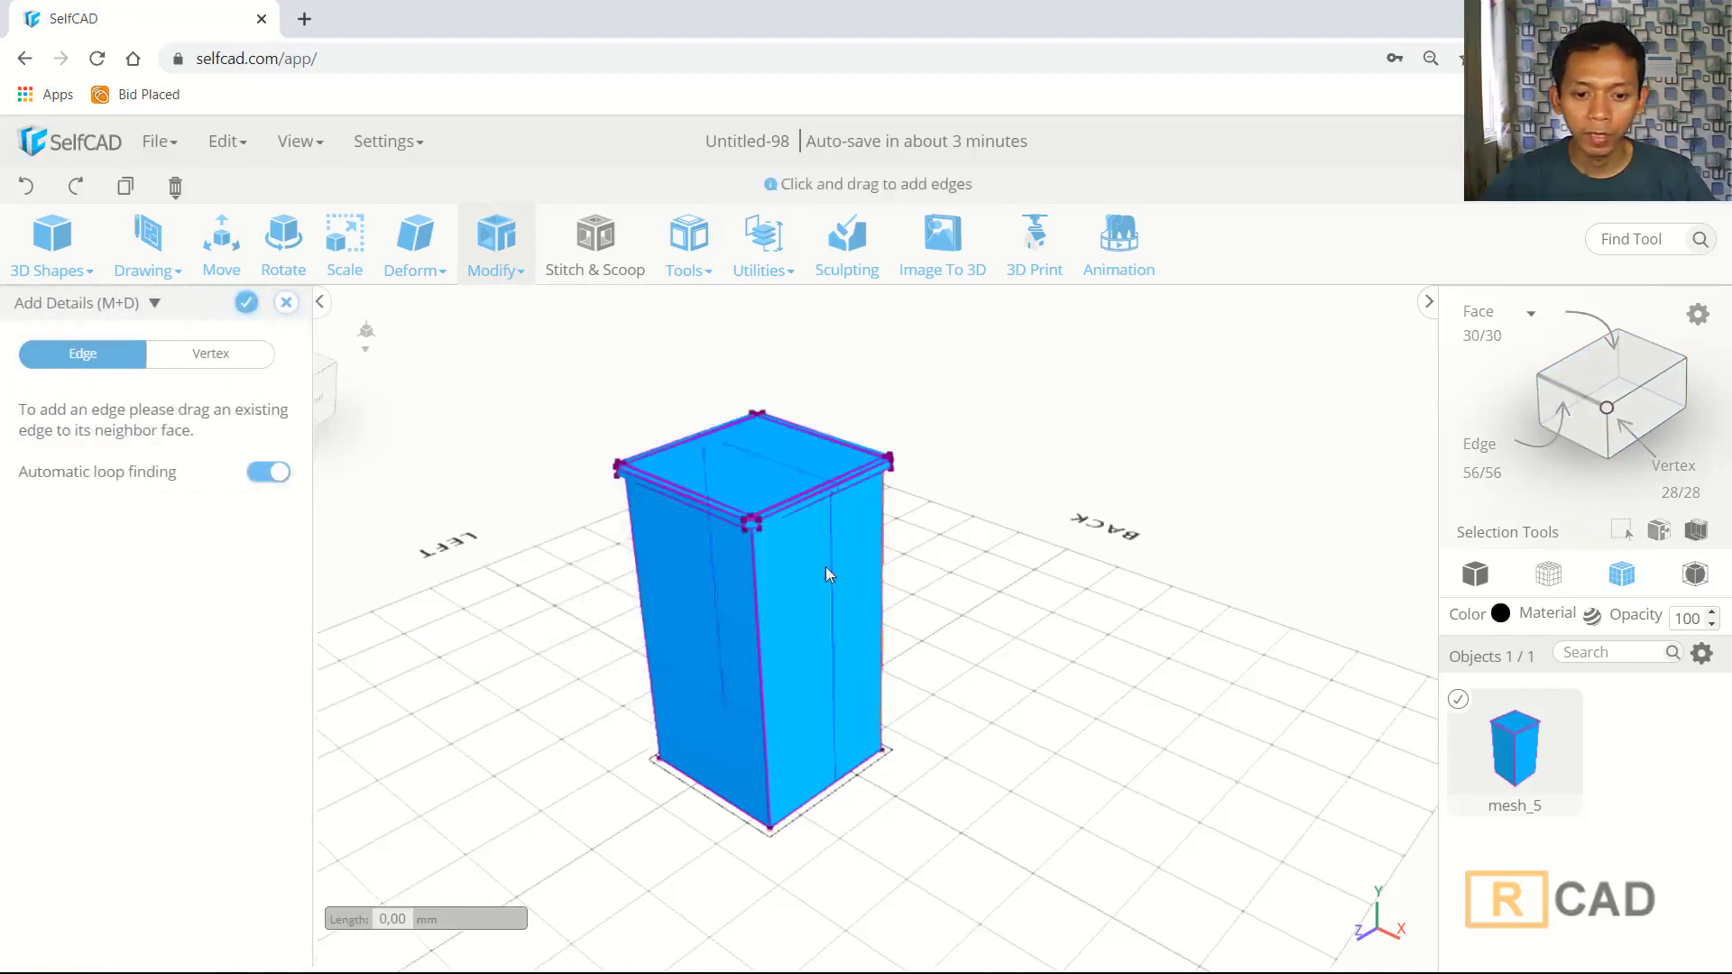
pyautogui.moveTo(822, 540); pyautogui.dragTo(824, 739)
pyautogui.moveTo(824, 738)
pyautogui.mouseDown(button='right')
pyautogui.moveTo(1057, 693)
pyautogui.moveTo(970, 701)
pyautogui.moveTo(1043, 723)
pyautogui.moveTo(793, 734)
pyautogui.mouseUp(button='right')
pyautogui.scroll(2, 808, 740)
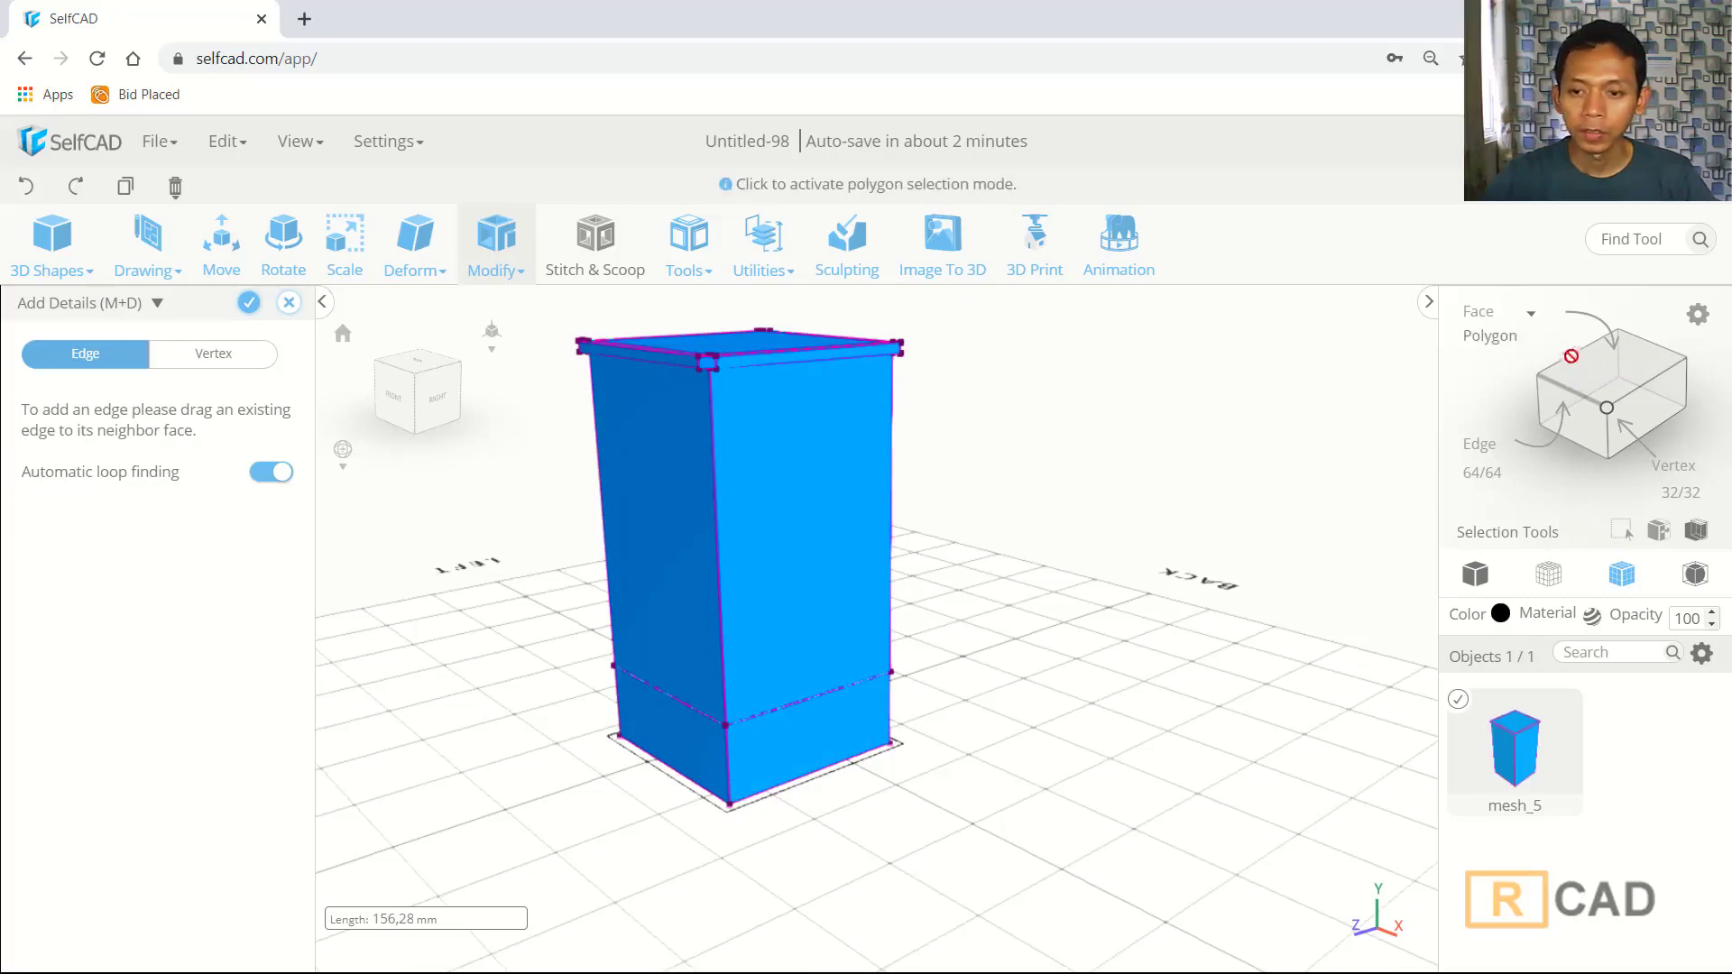
pyautogui.click(249, 302)
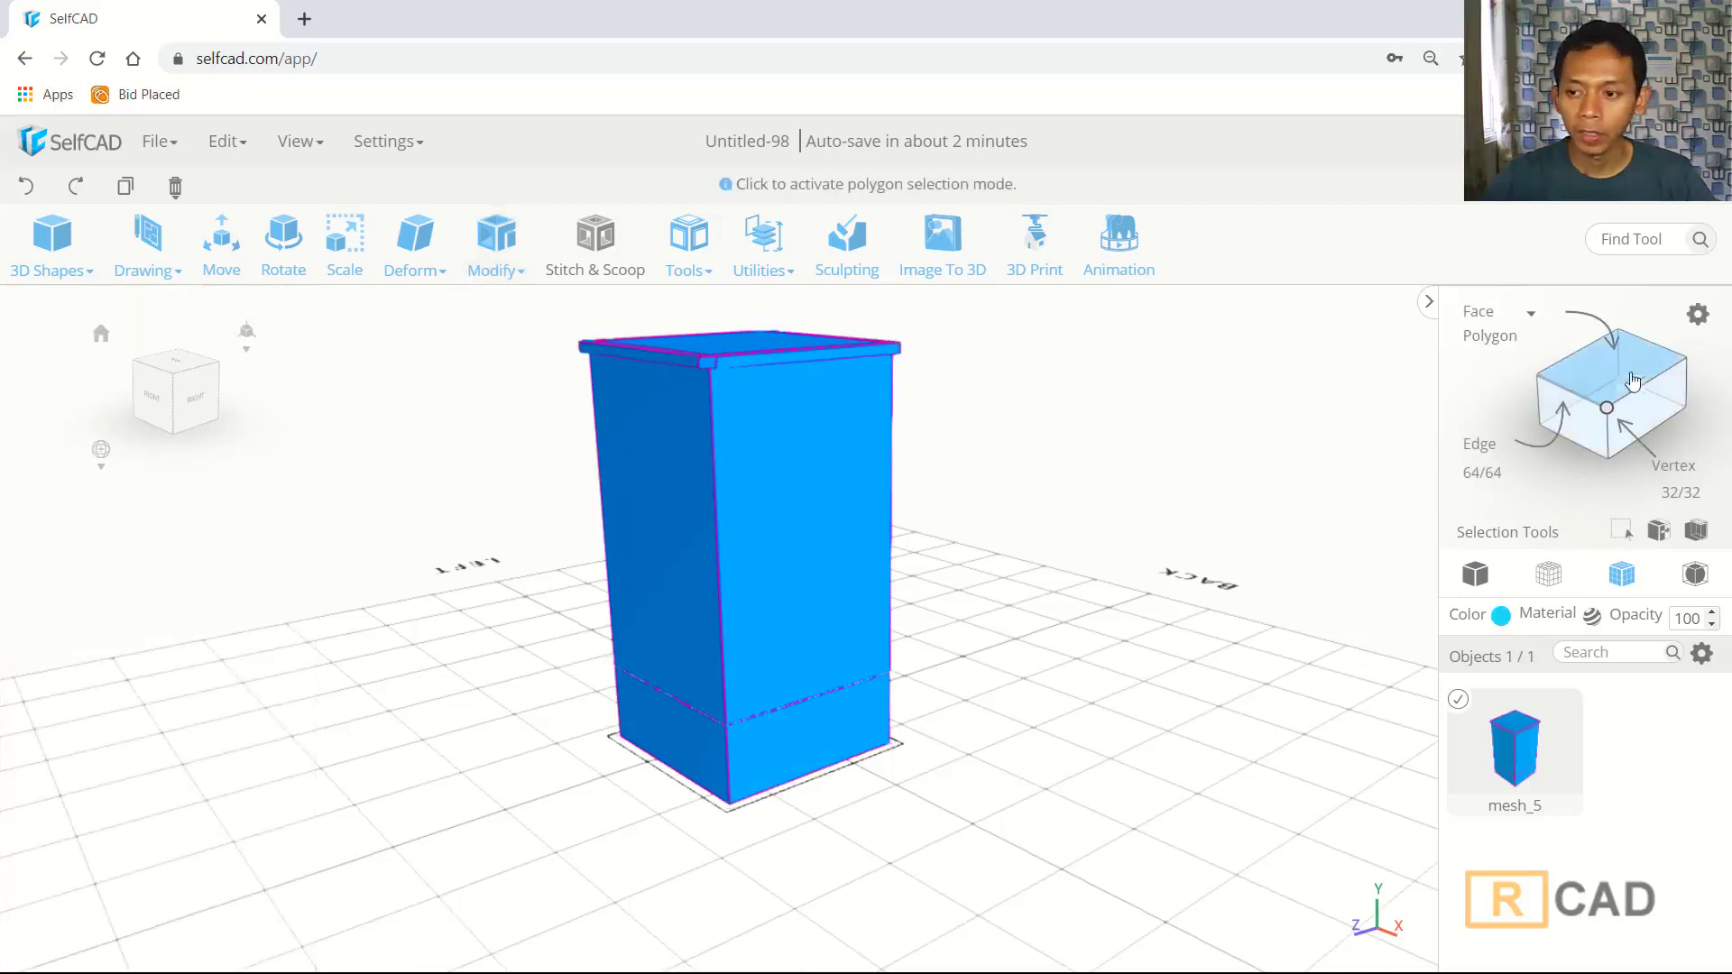
# - Select the four faces of the bottom band around the box
pyautogui.click(772, 741)
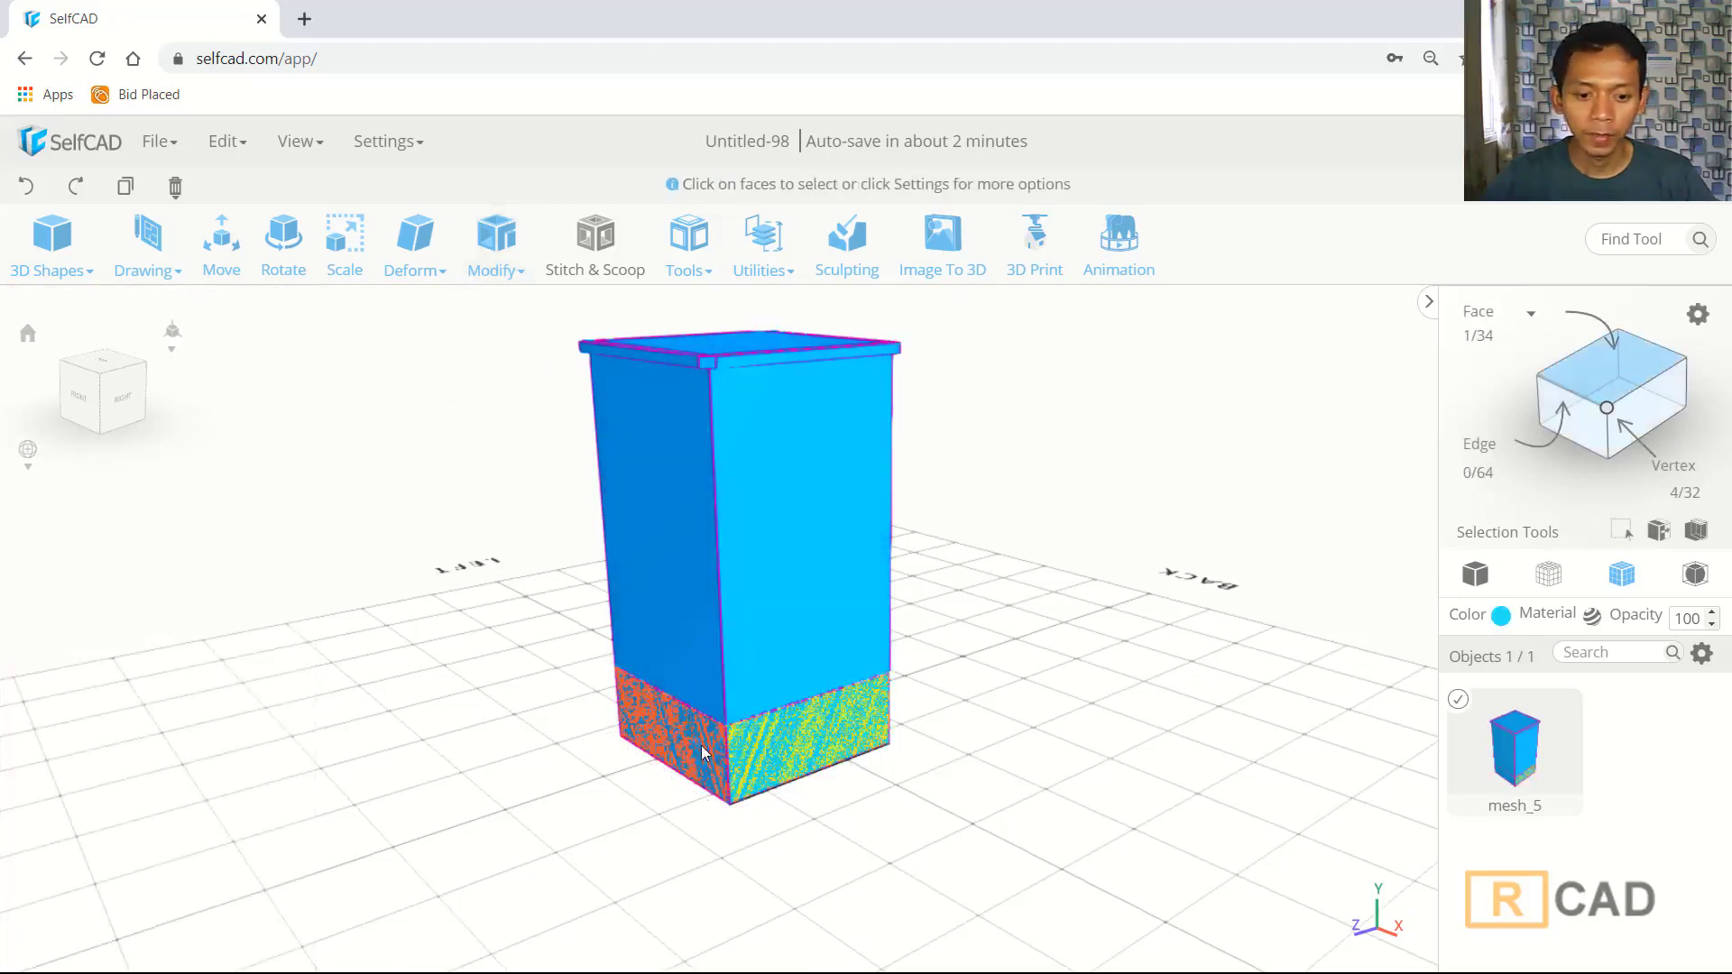
pyautogui.moveTo(1121, 715); pyautogui.dragTo(660, 703)
pyautogui.moveTo(824, 637); pyautogui.dragTo(1118, 742)
pyautogui.click(929, 636)
# - Extrude the bottom band outward by 5 with Individual and Connect Neighbors on
pyautogui.click(496, 239)
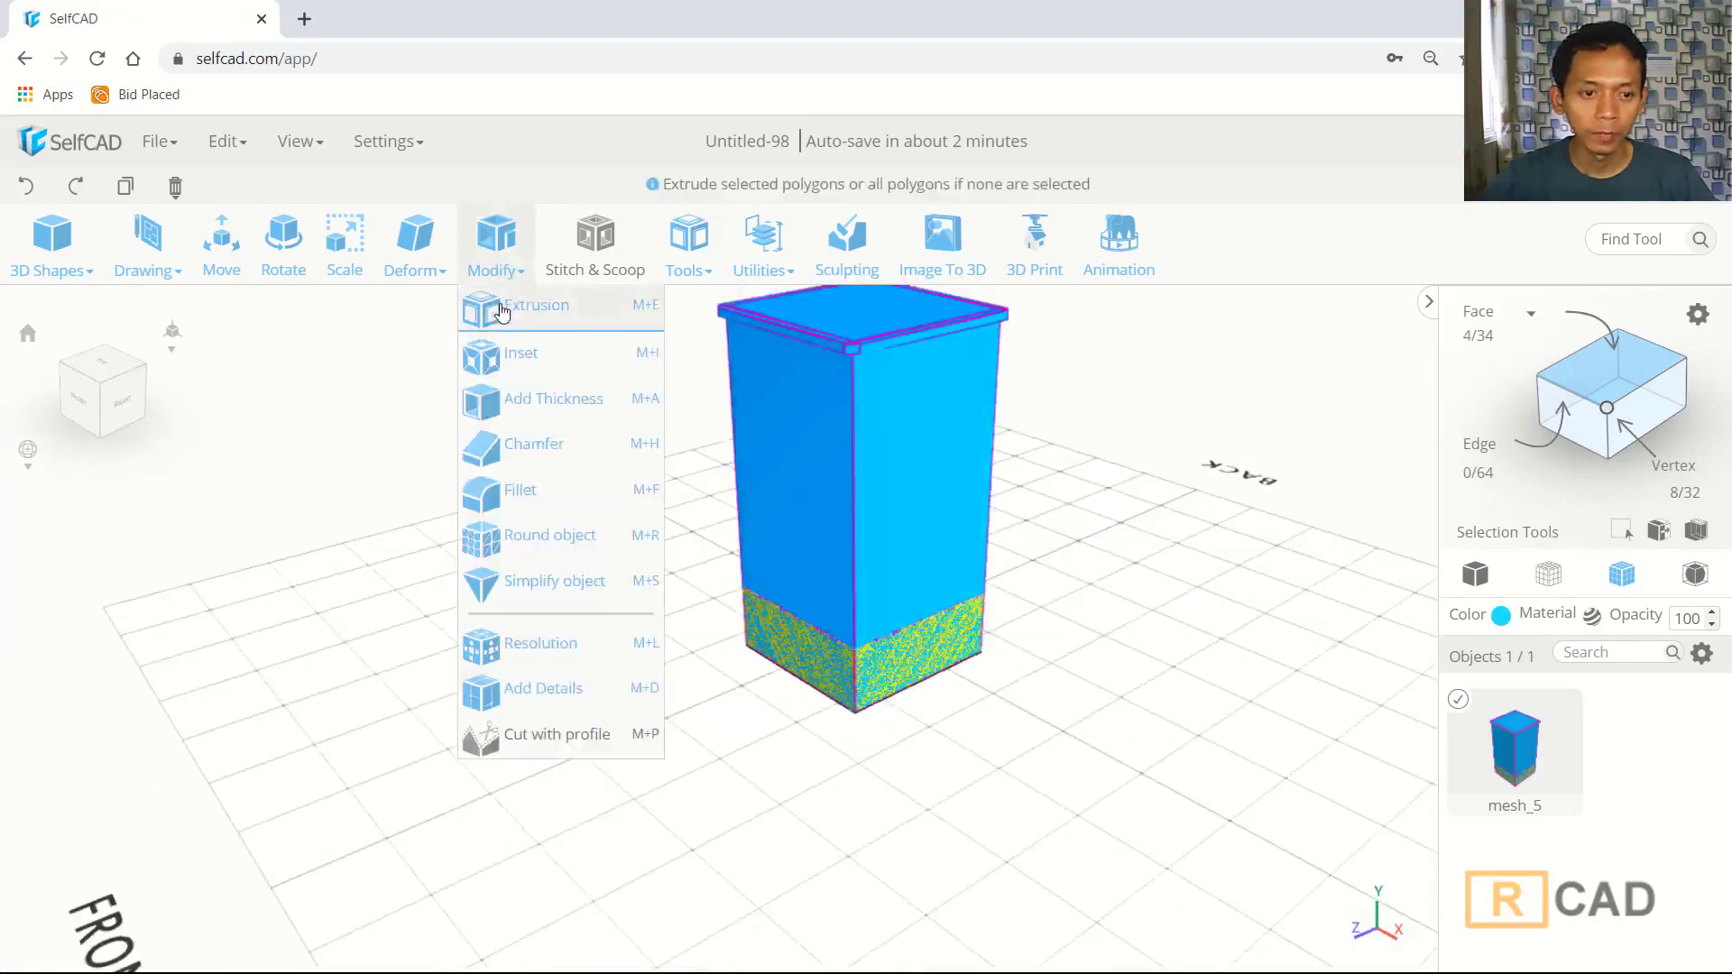
pyautogui.click(509, 305)
pyautogui.click(281, 455)
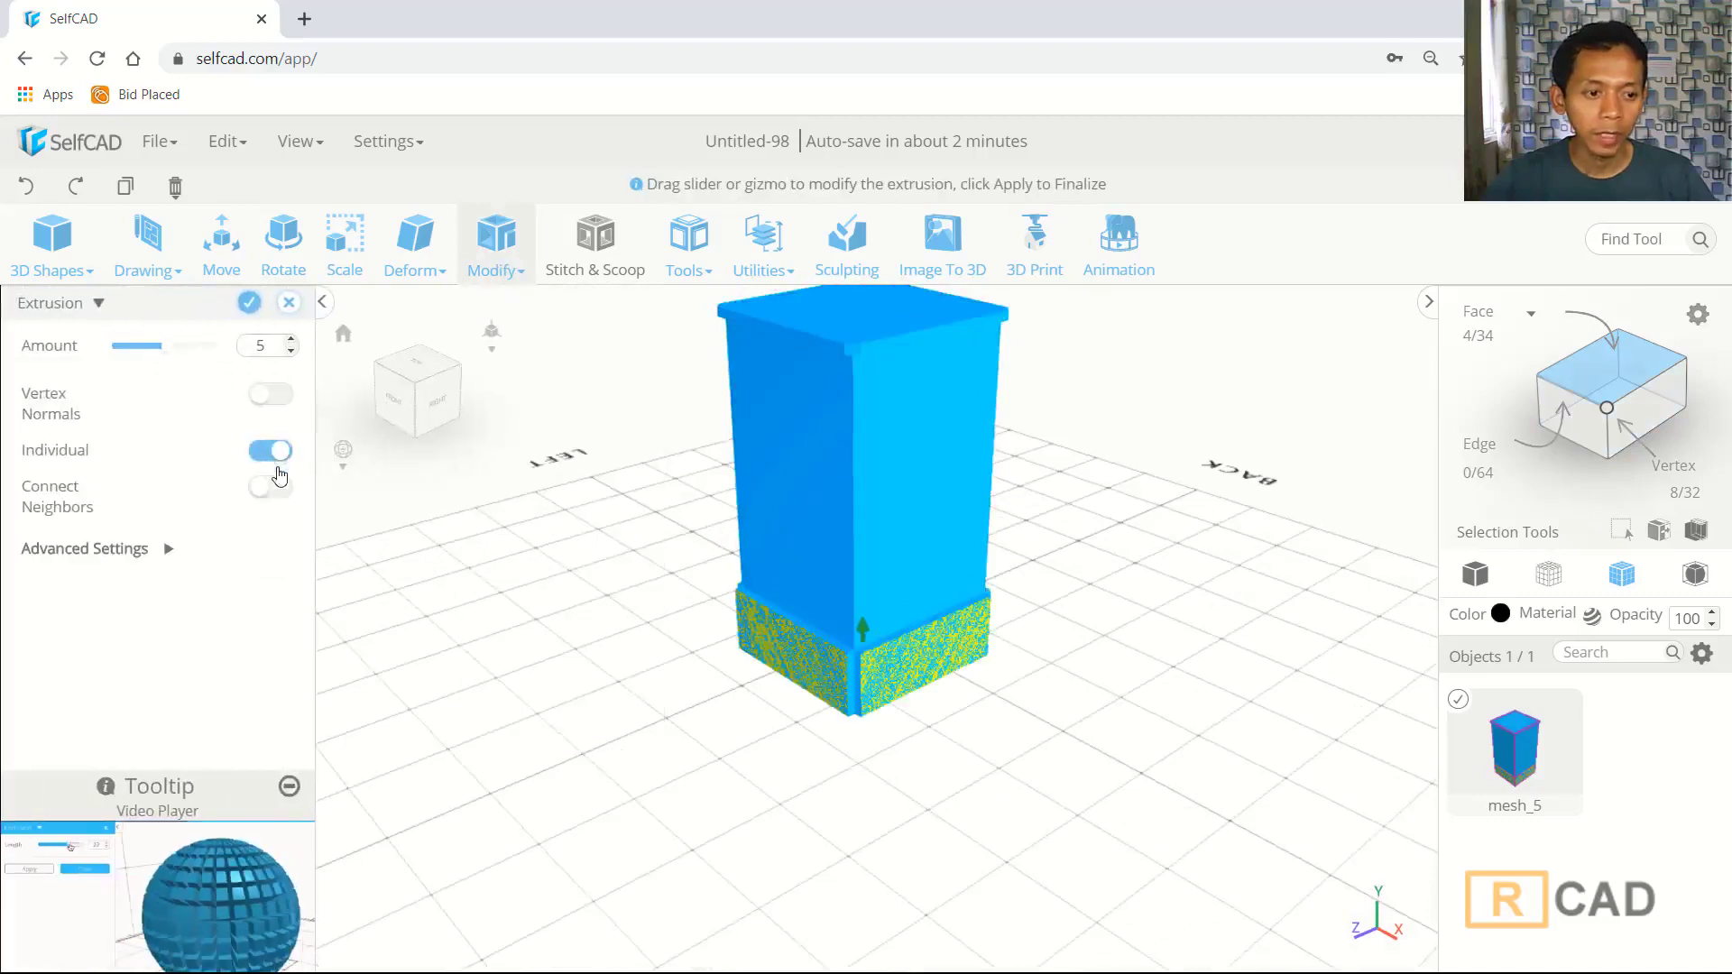
pyautogui.click(279, 492)
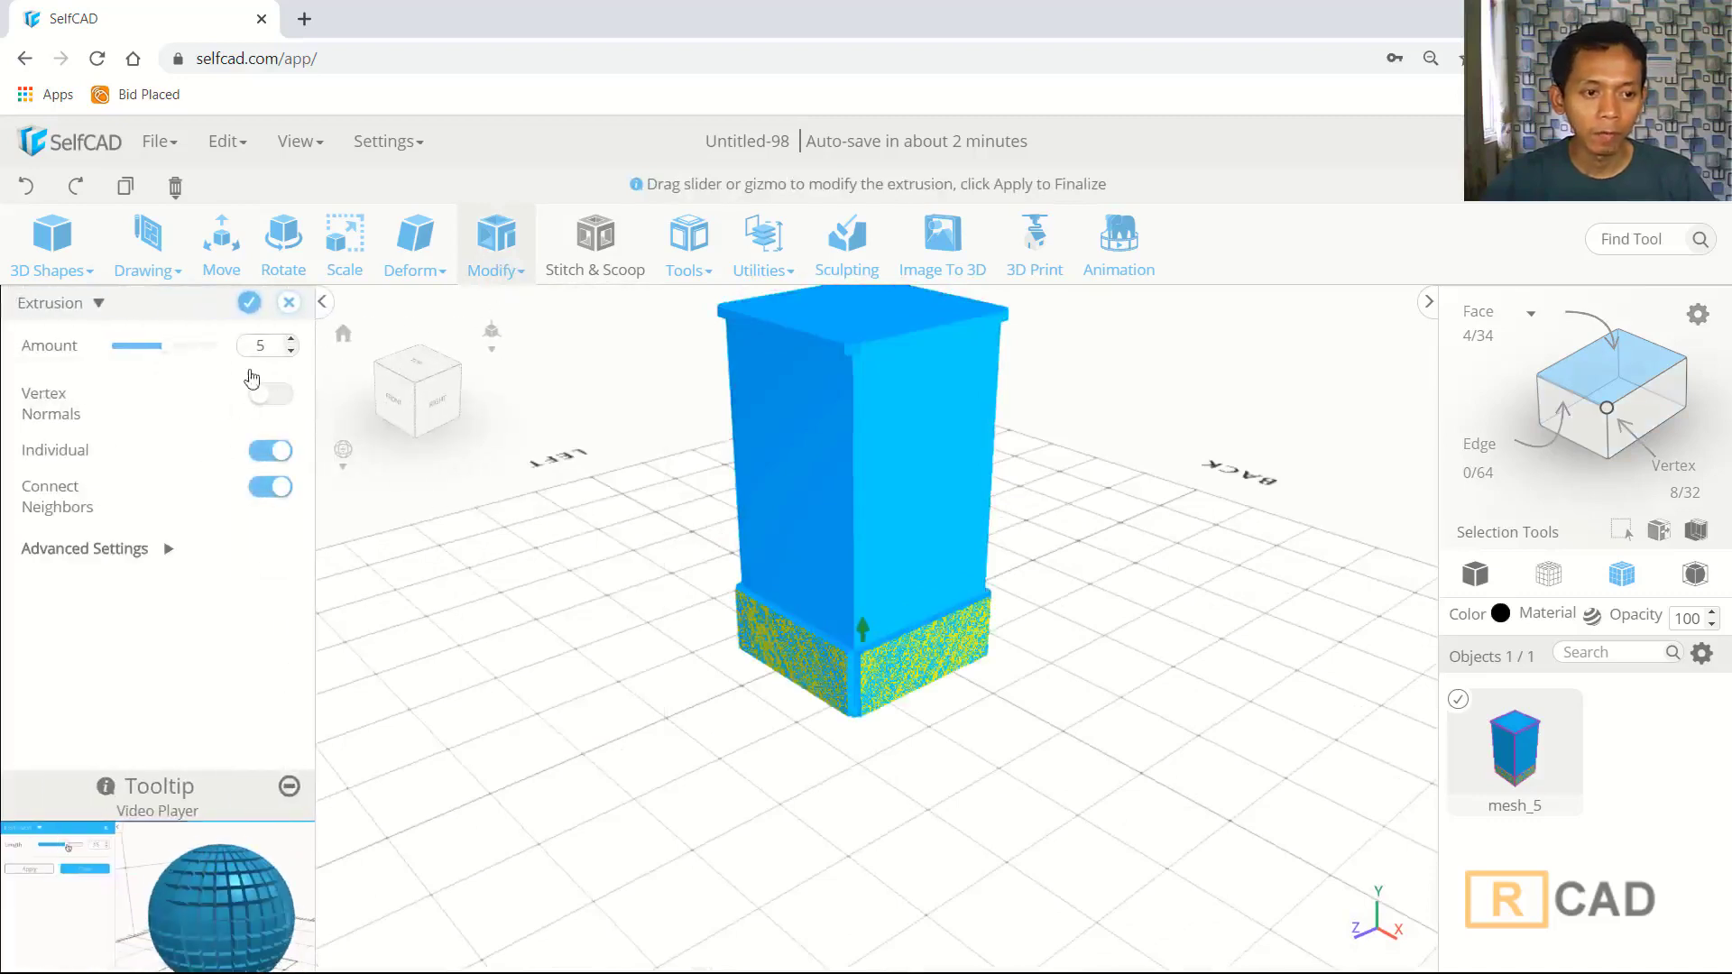
pyautogui.click(248, 303)
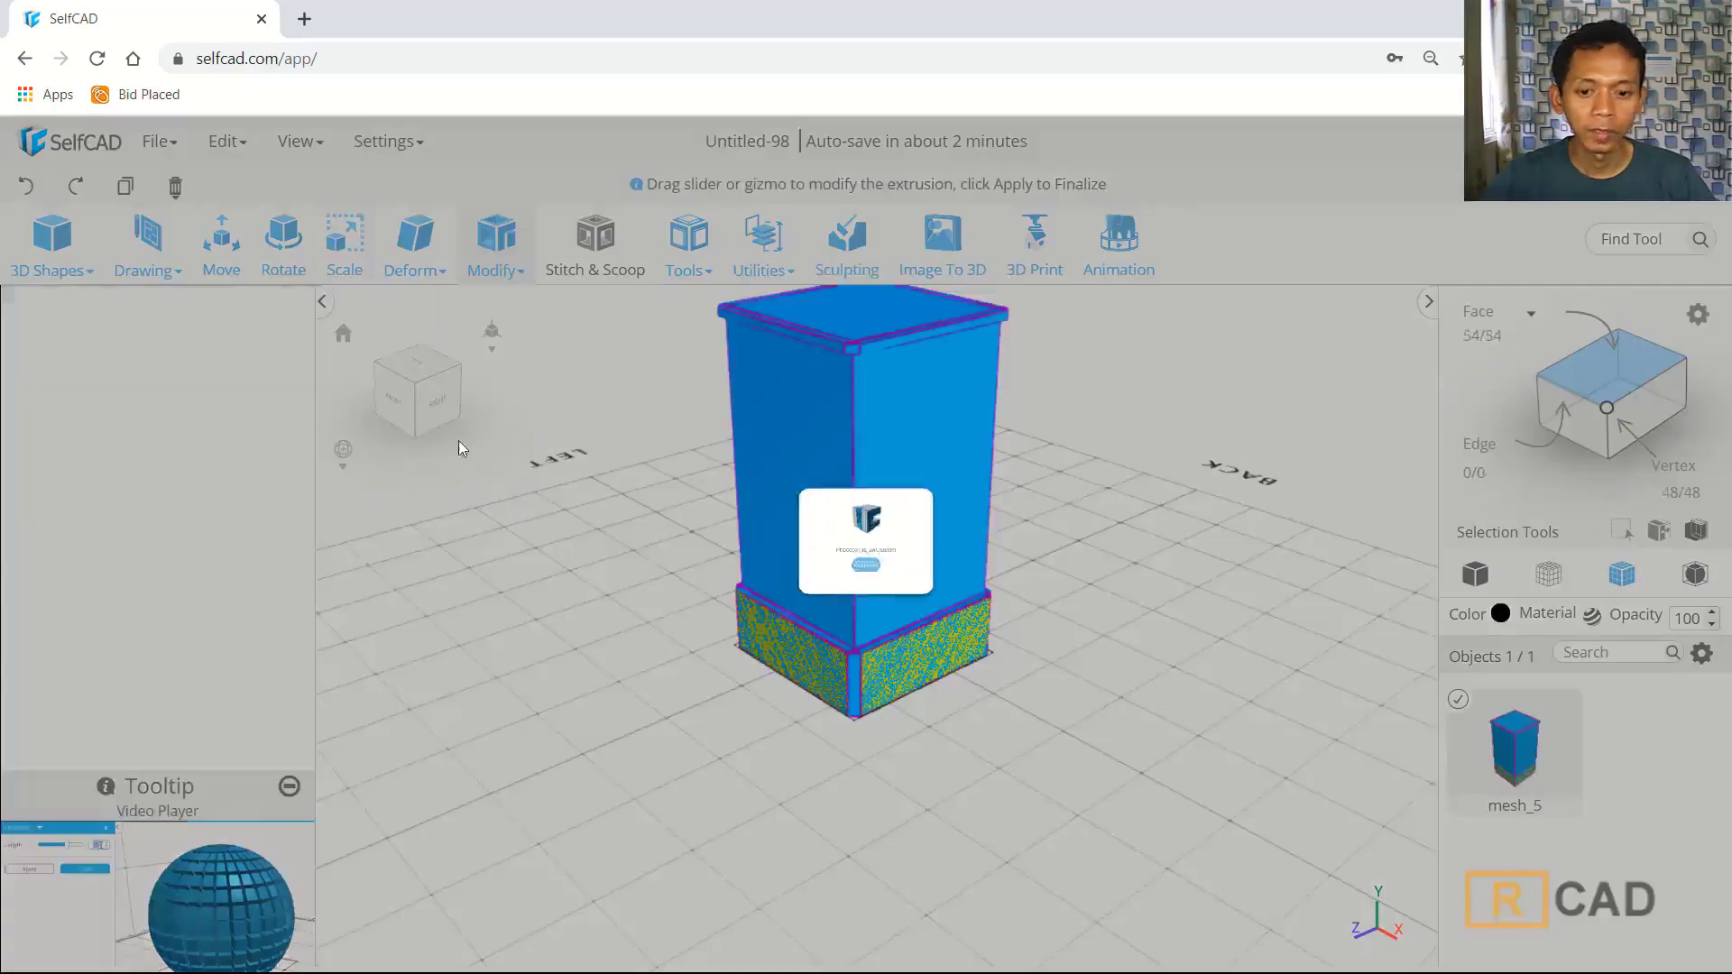
pyautogui.hotkey('ctrl', 'a')
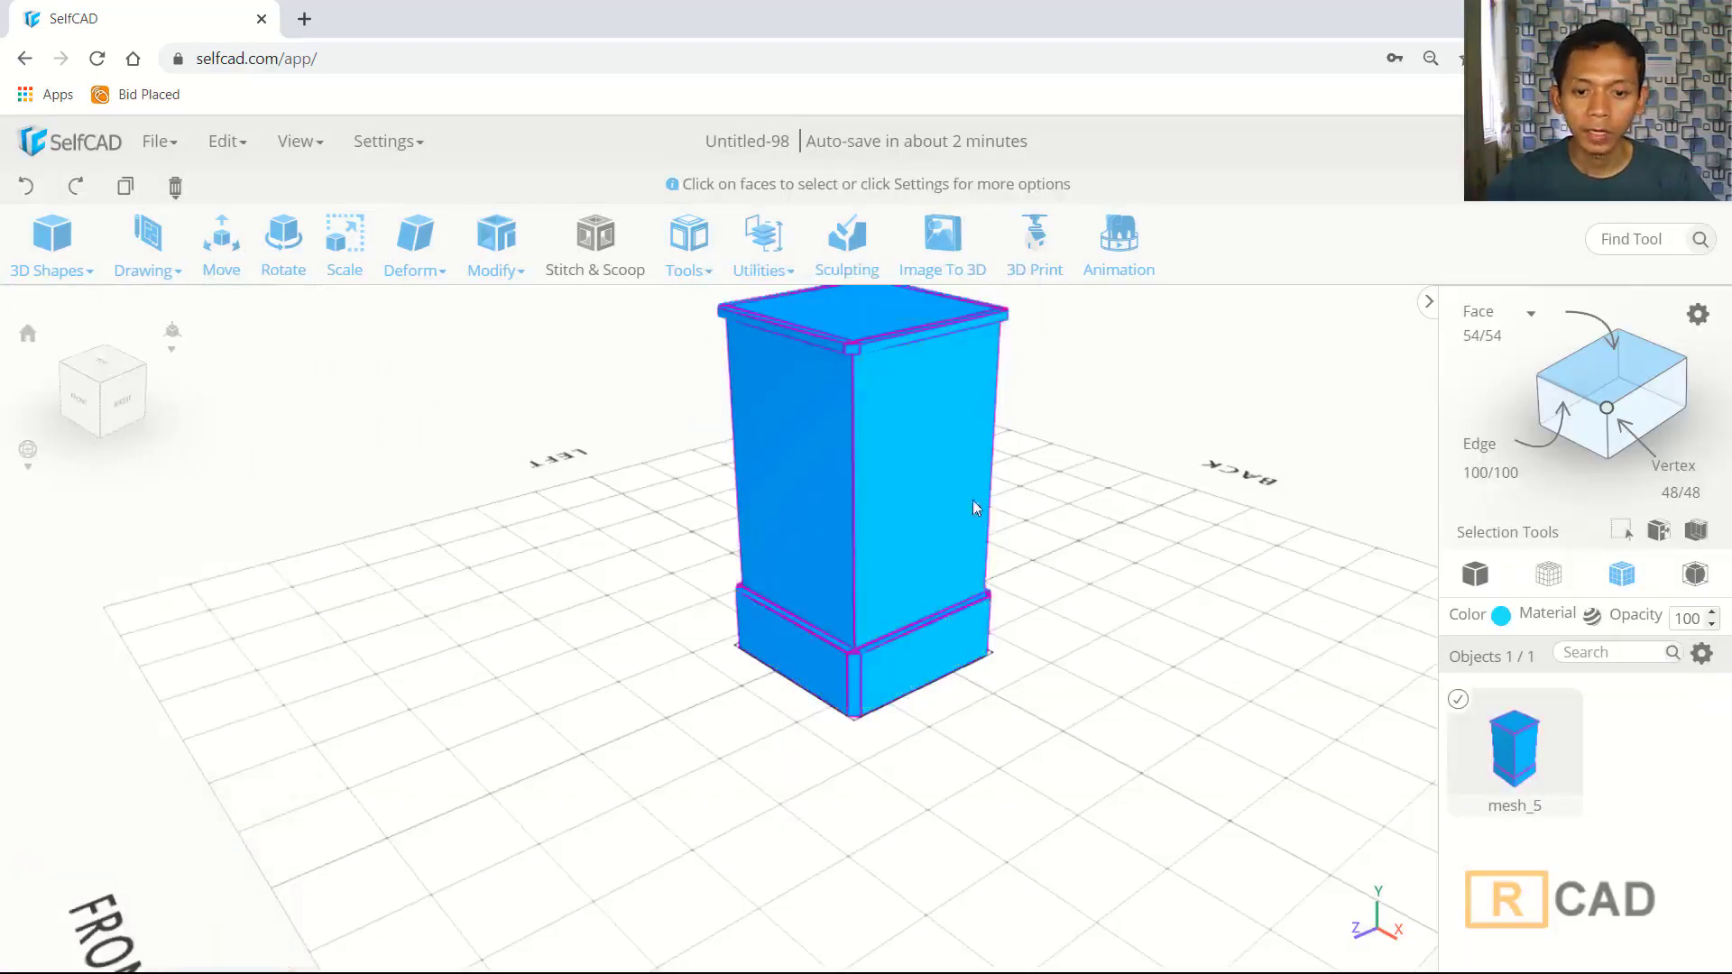
pyautogui.click(921, 487)
# - Inset the box's large side face by an amount of 3
pyautogui.moveTo(1163, 478); pyautogui.dragTo(1037, 527, button='right')
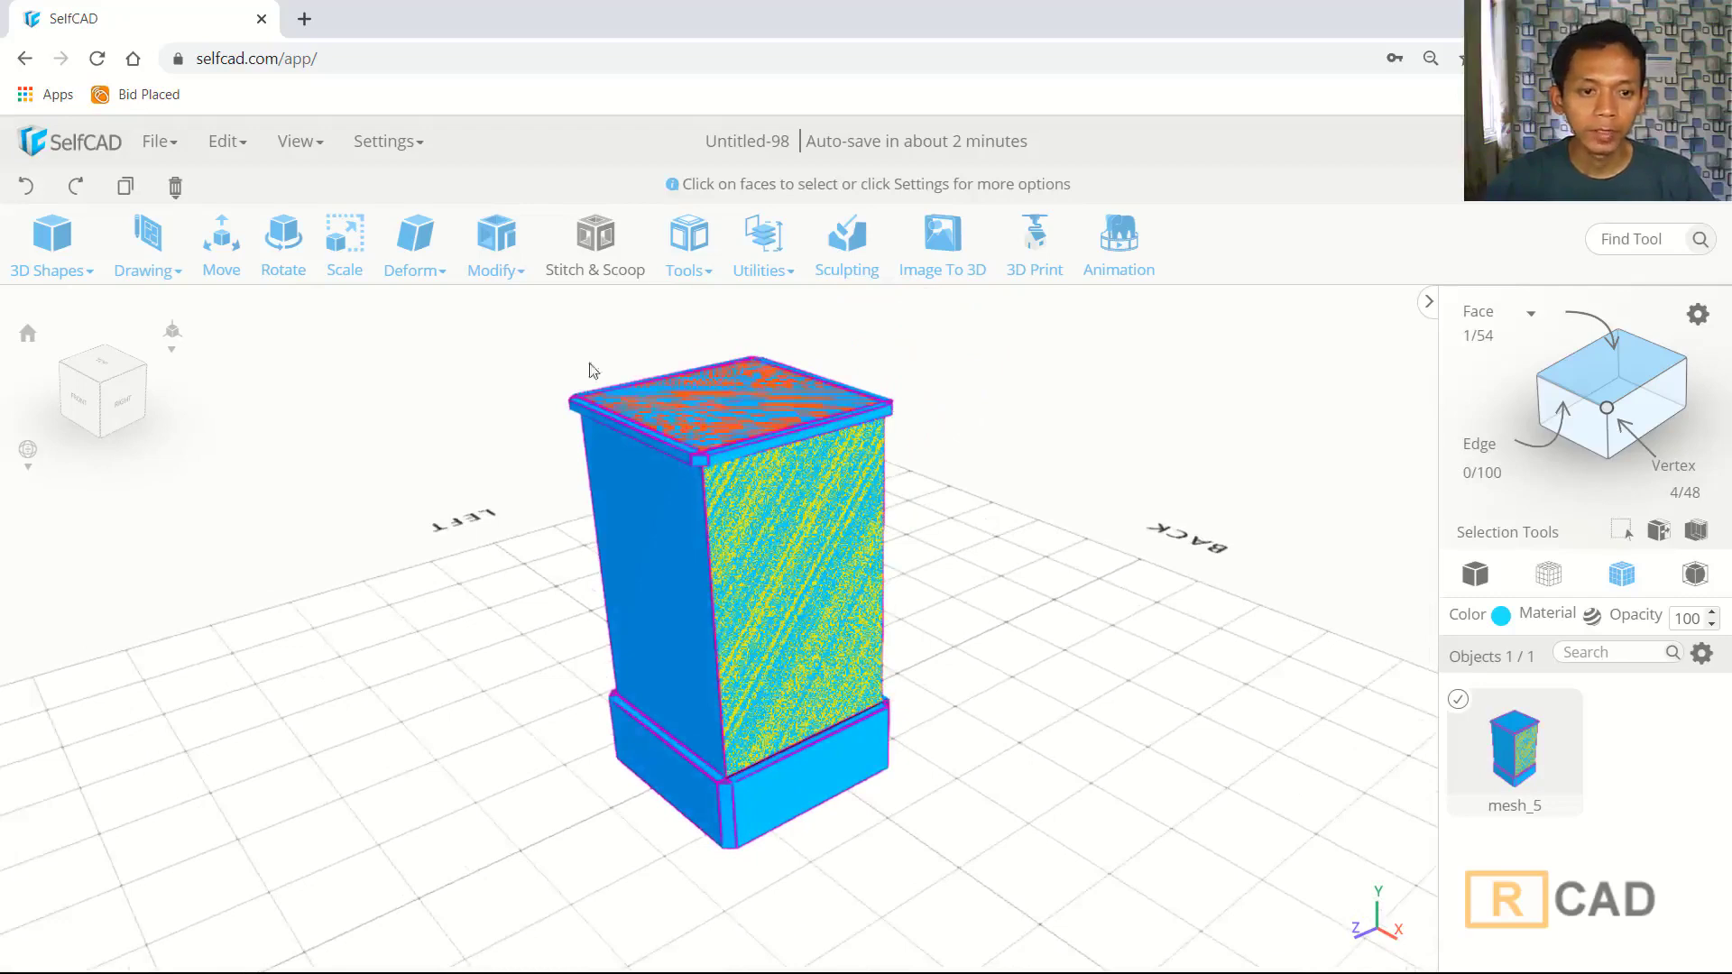
pyautogui.click(491, 264)
pyautogui.click(492, 352)
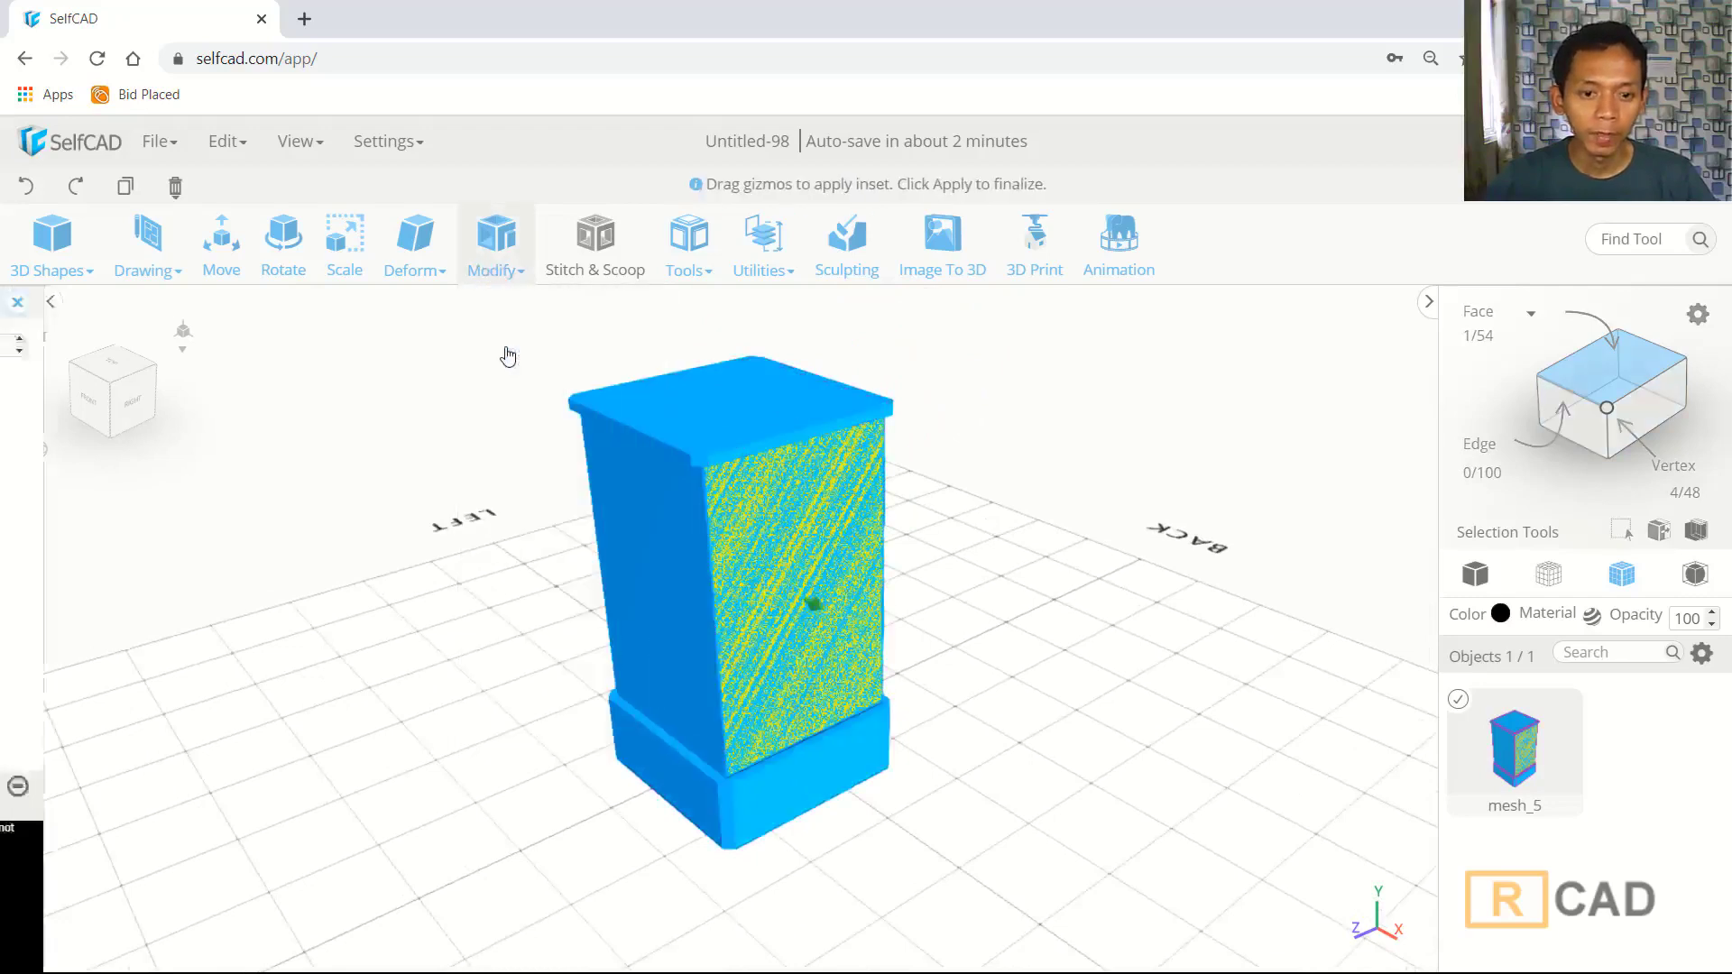
pyautogui.click(291, 340)
pyautogui.click(290, 340)
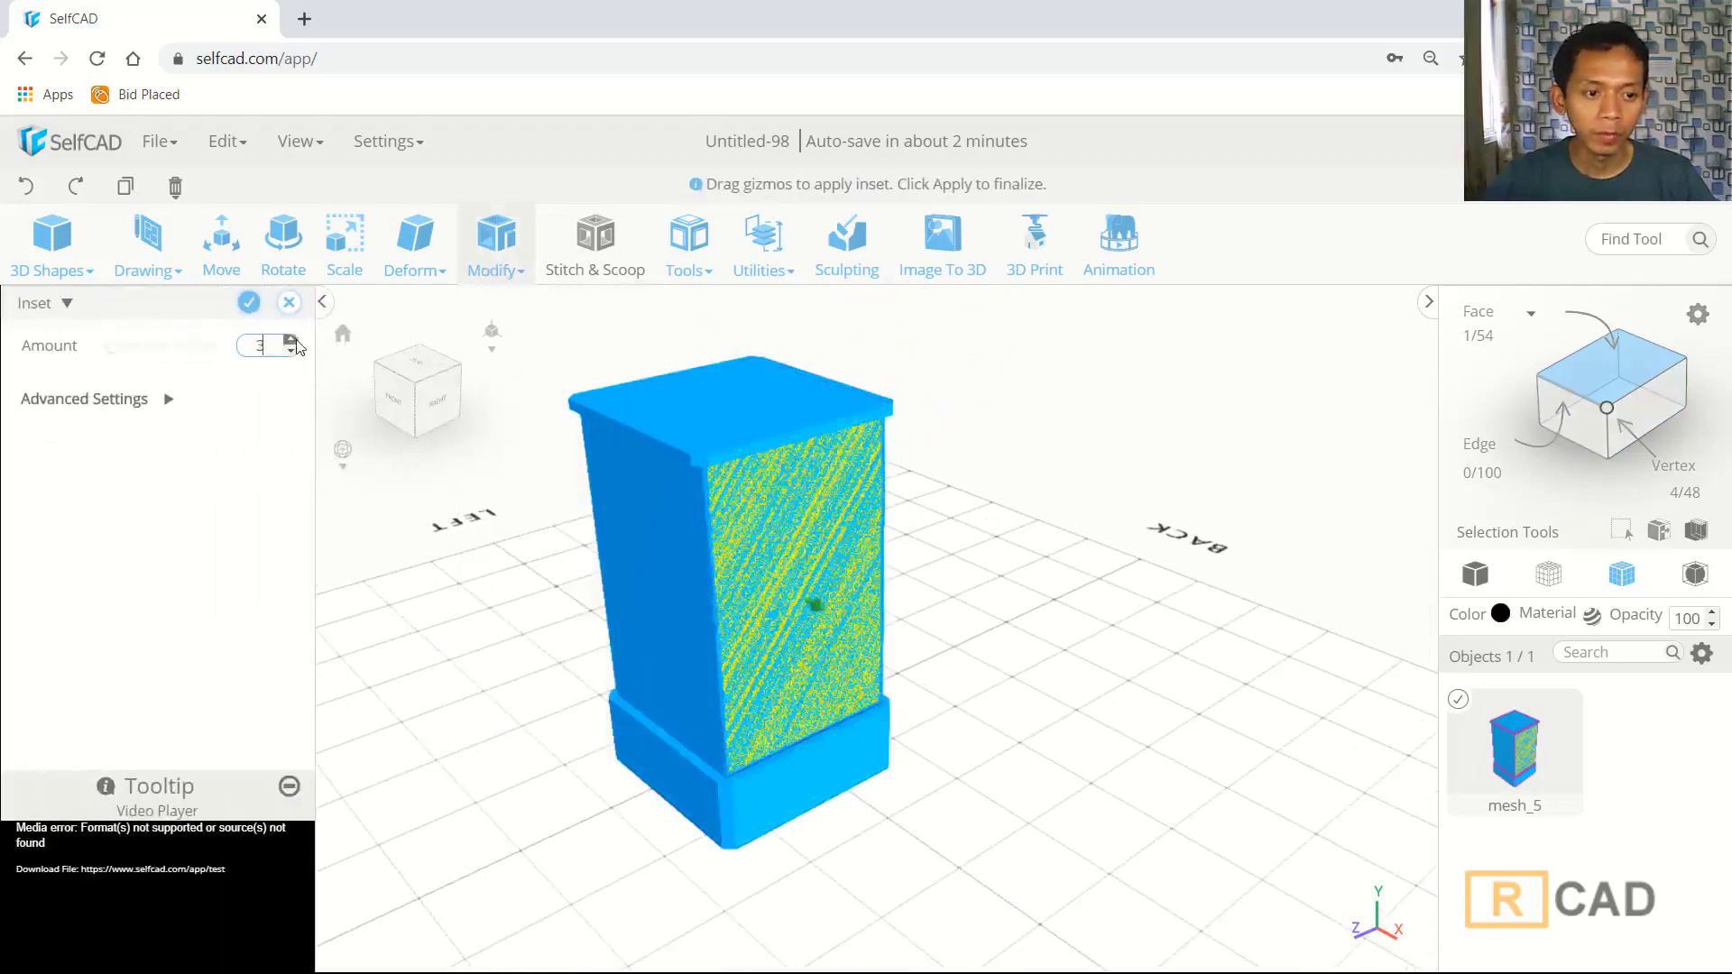
pyautogui.click(249, 307)
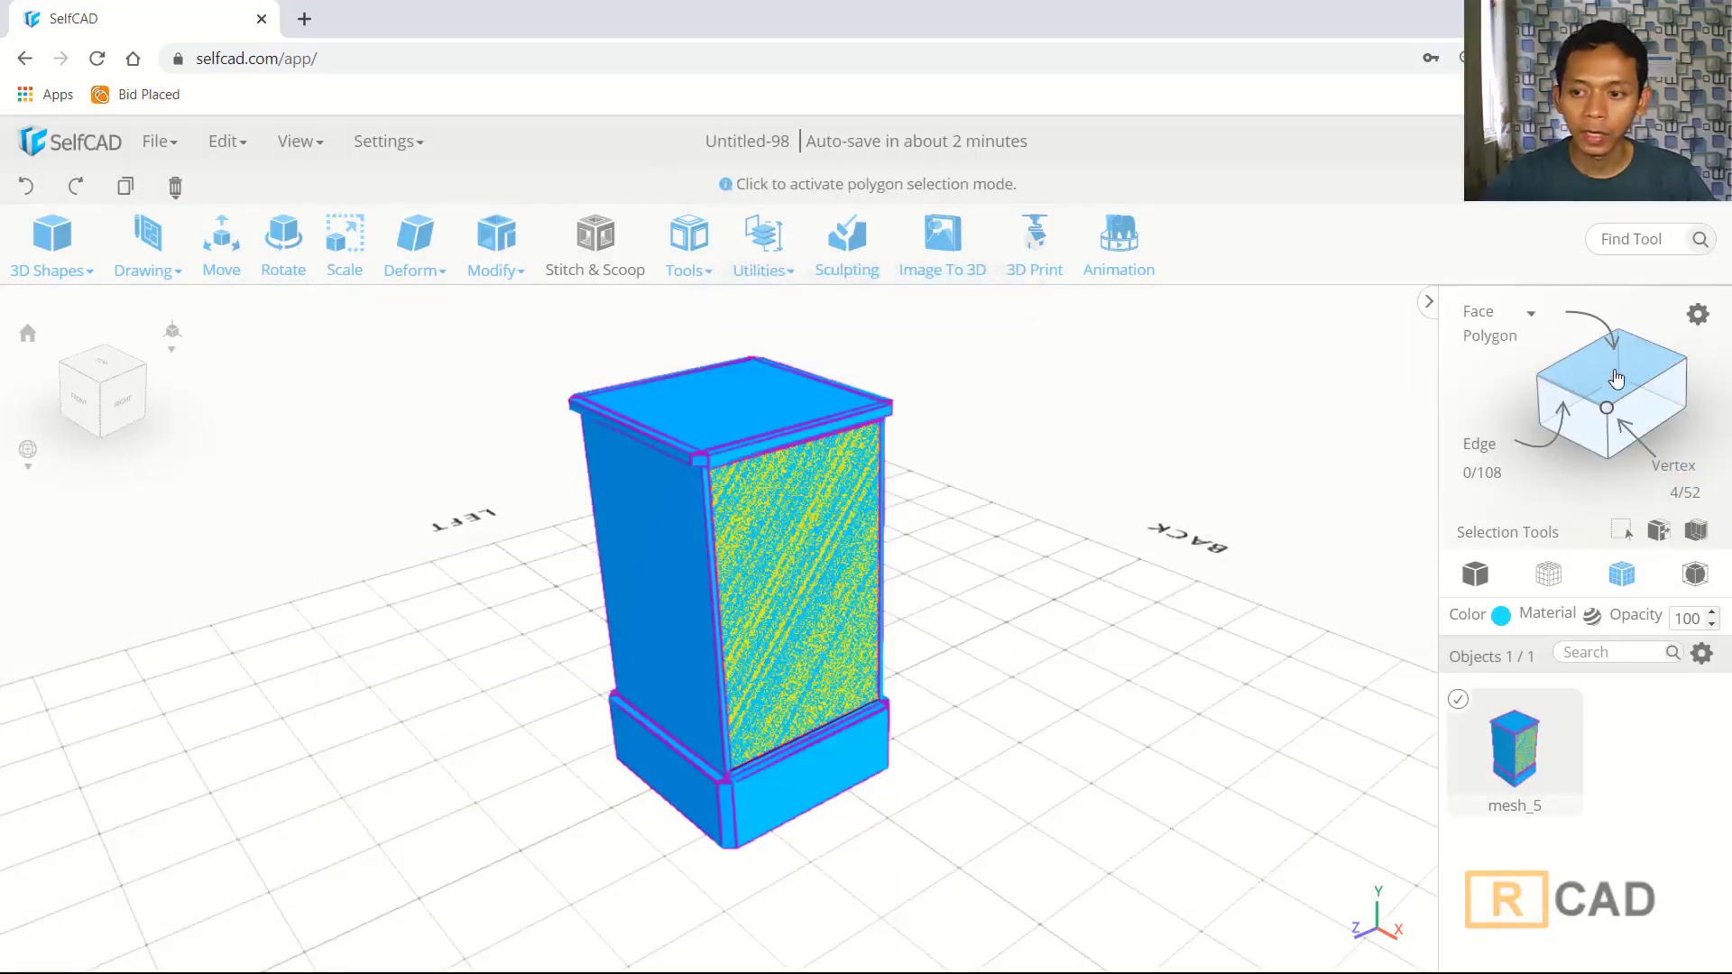
pyautogui.click(1127, 583)
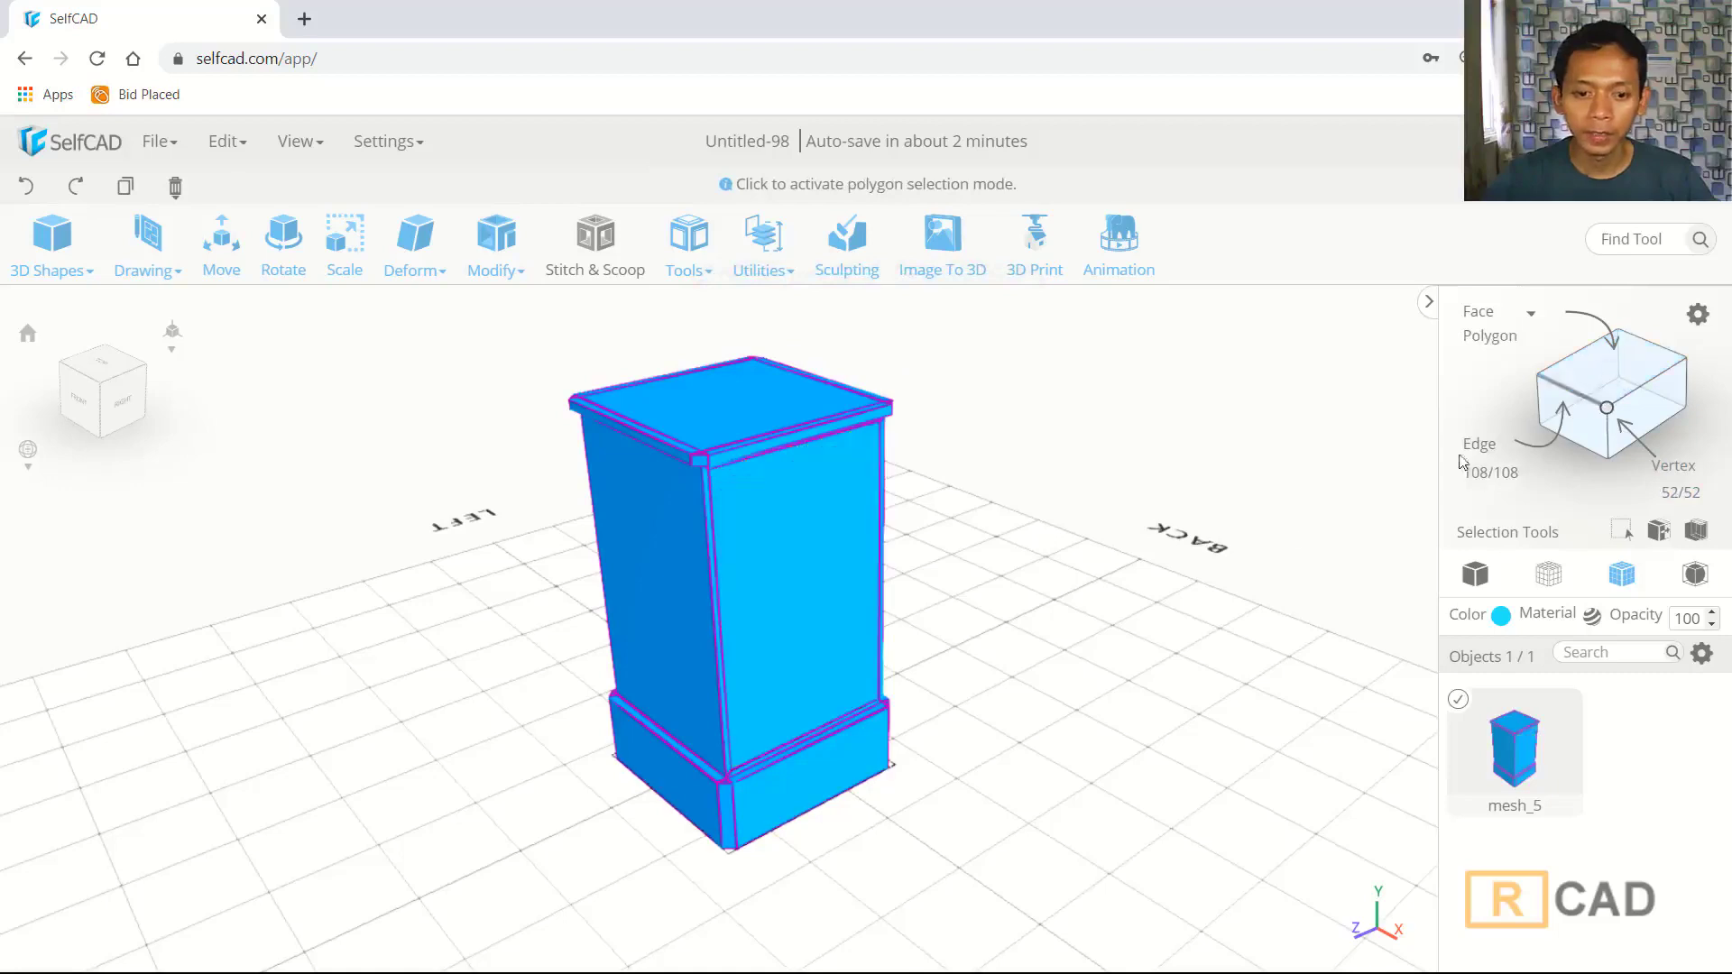
# - Cancel the Add Details tool and discard its unsaved edge changes
pyautogui.click(495, 275)
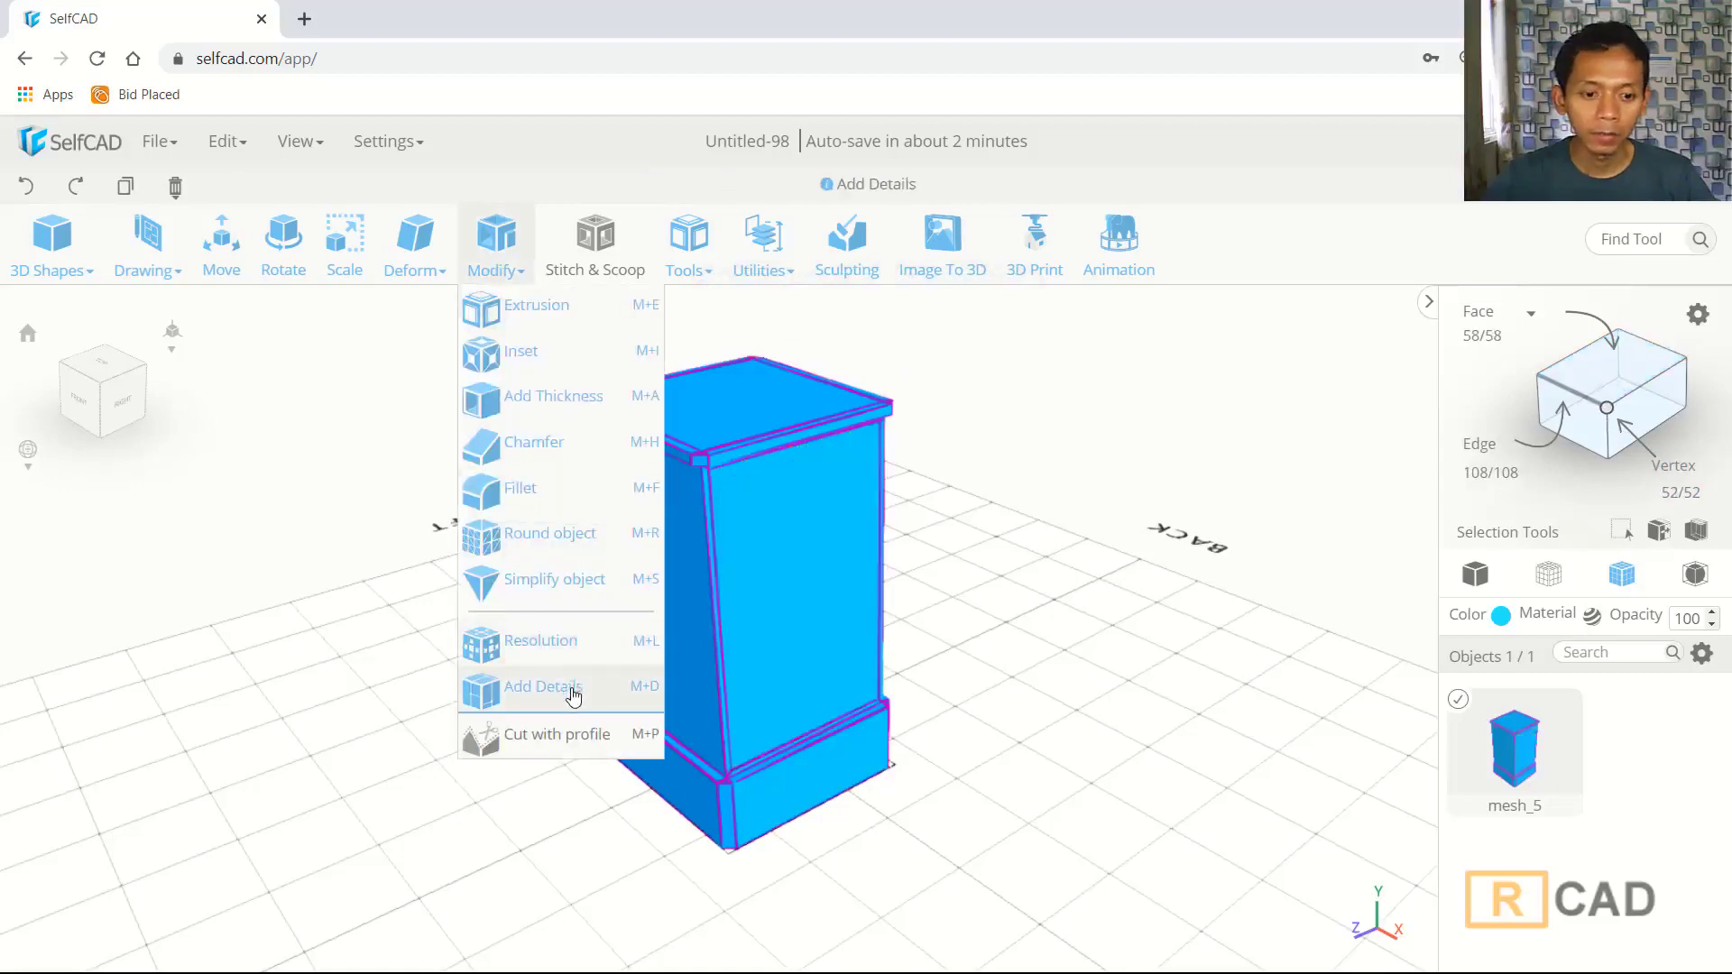
pyautogui.click(543, 688)
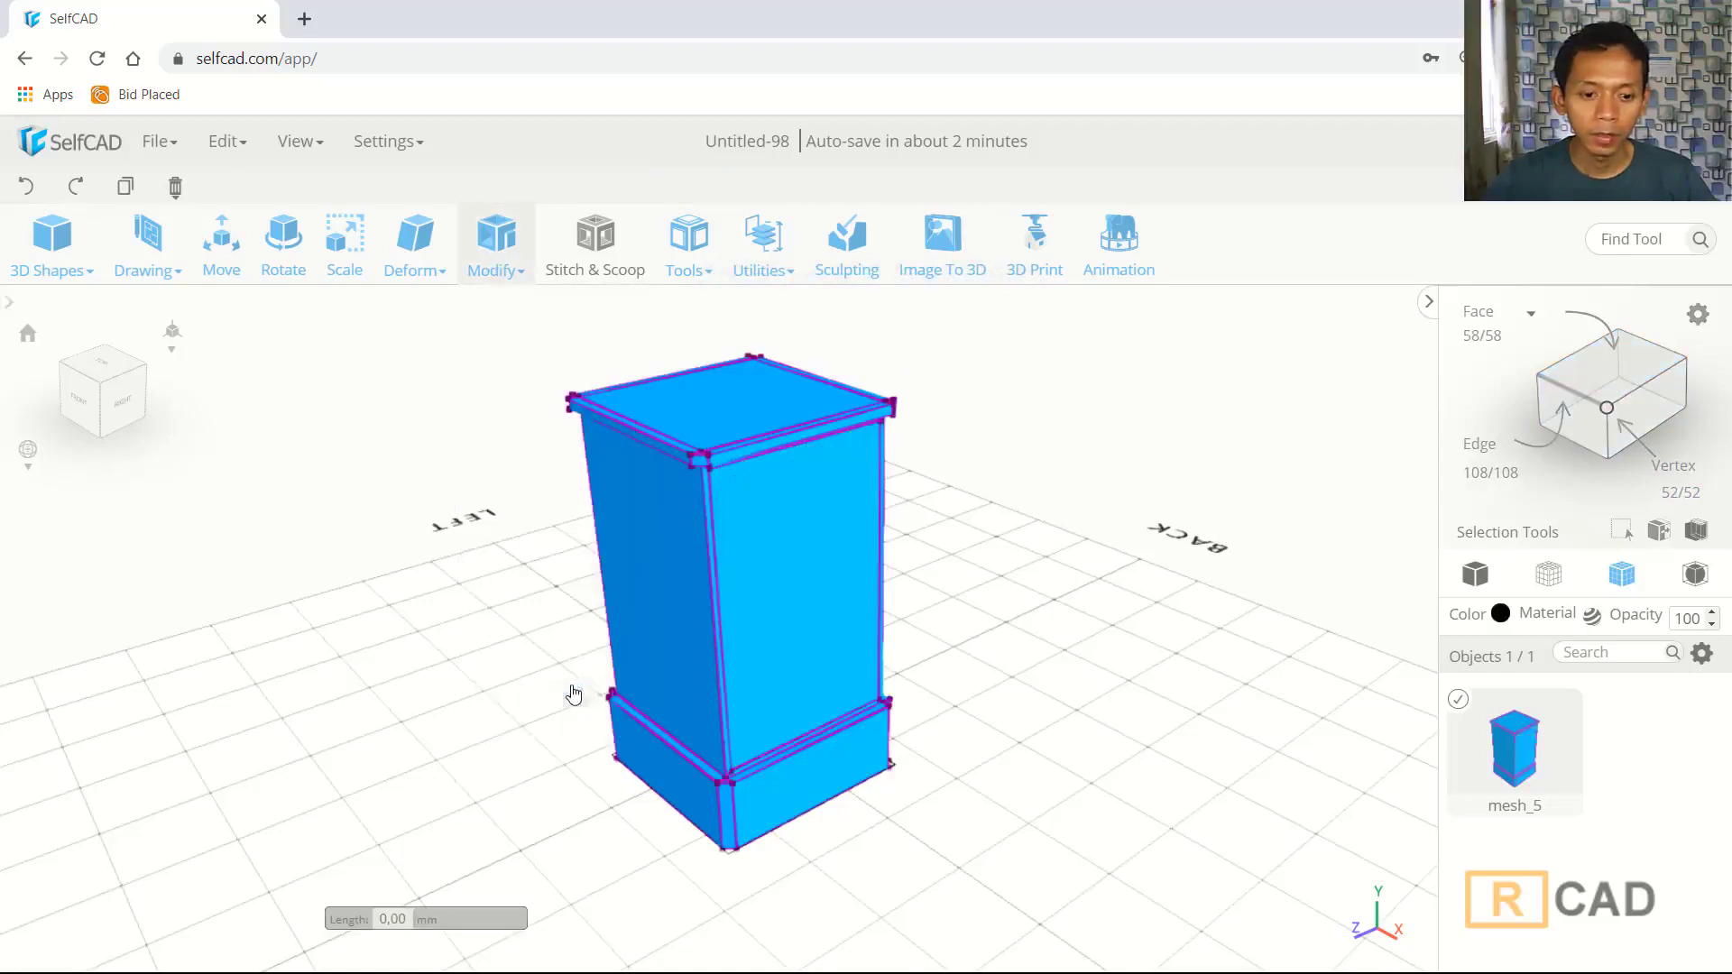
pyautogui.click(287, 303)
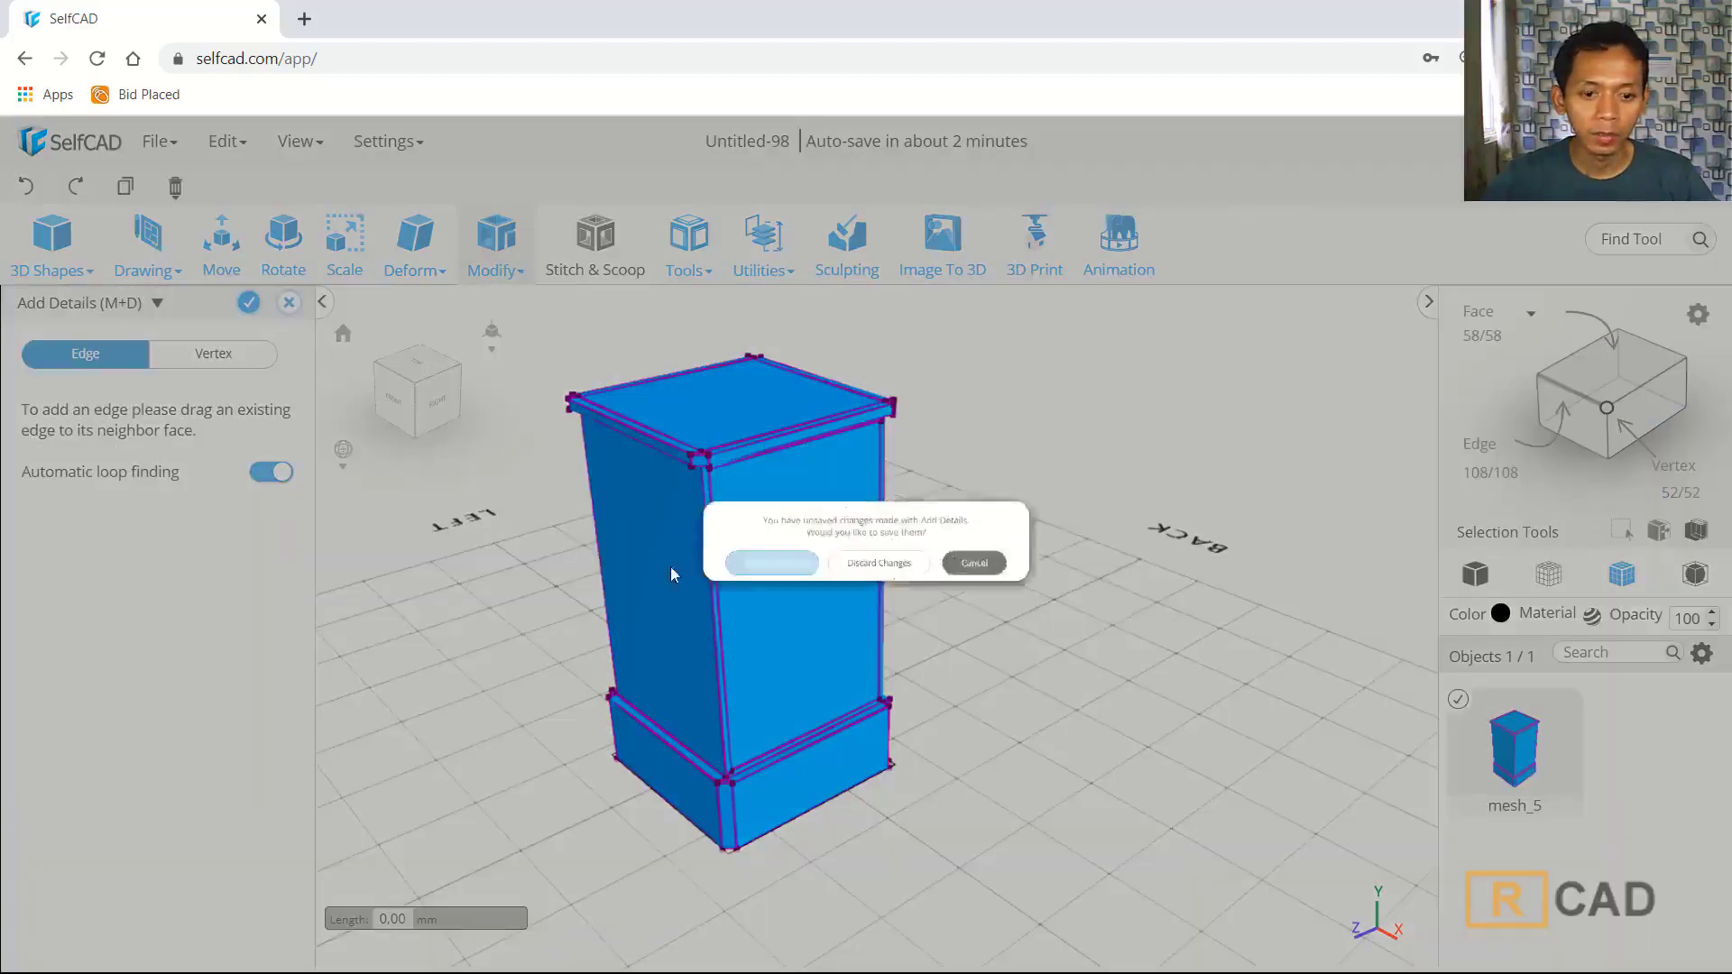
pyautogui.click(879, 582)
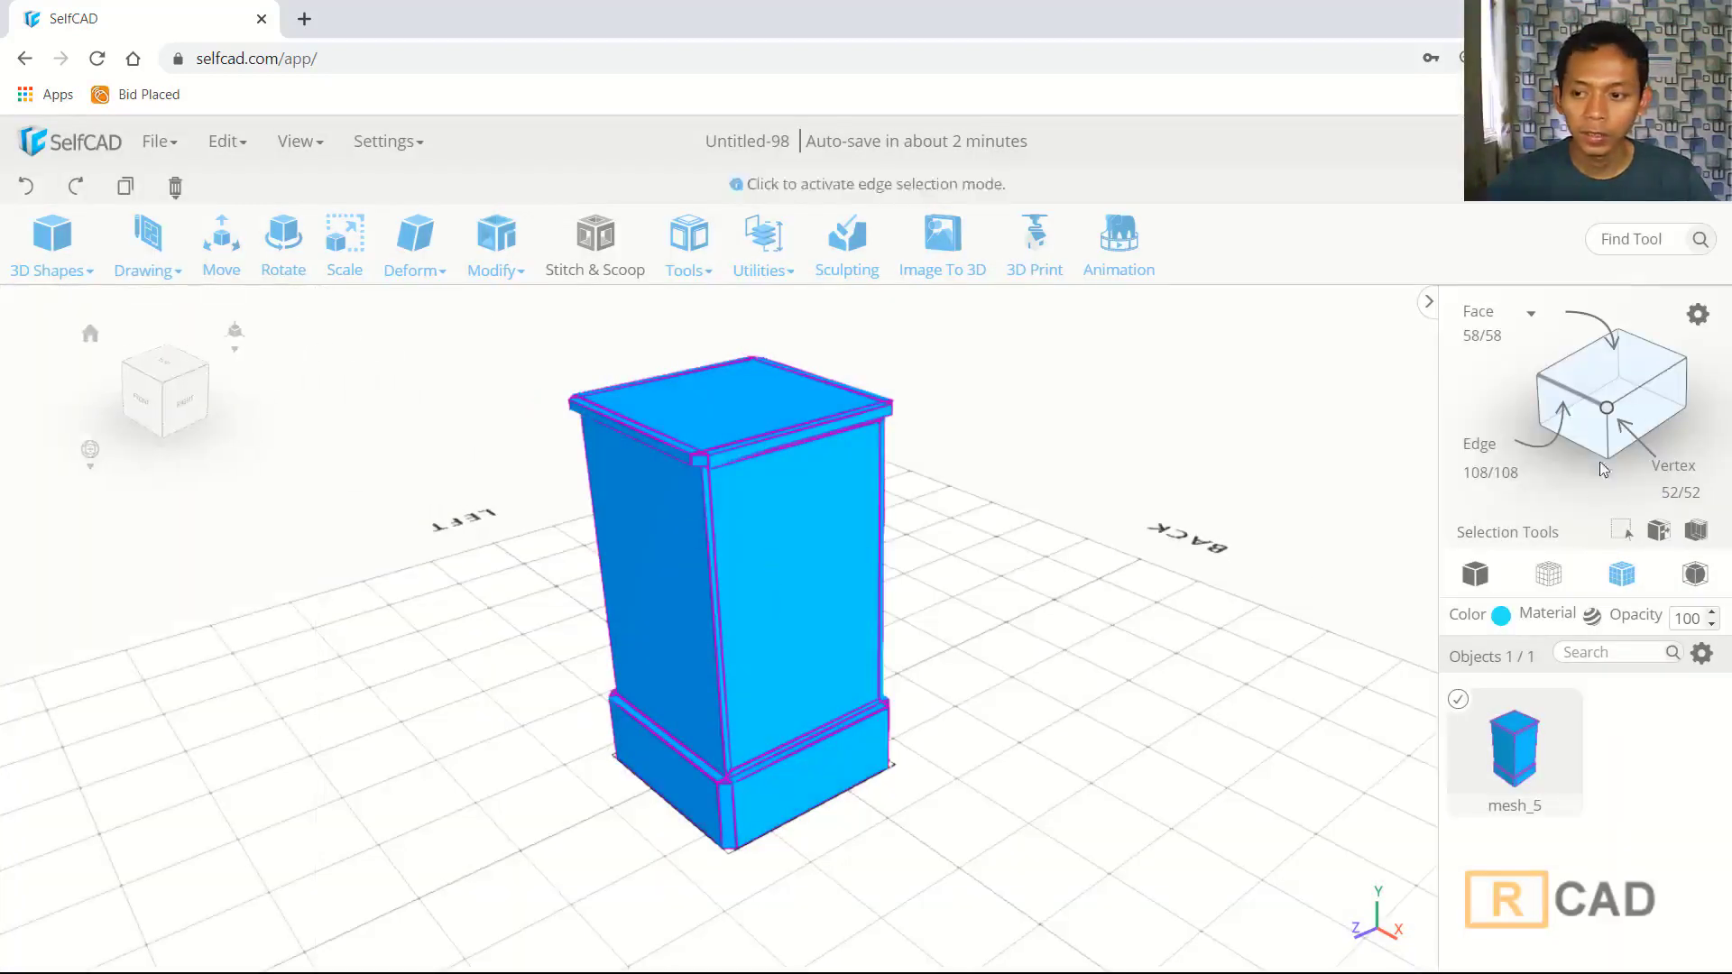
# - Drag a copy of the front face out as panel mesh_5 (1), then reselect mesh_5
pyautogui.click(815, 594)
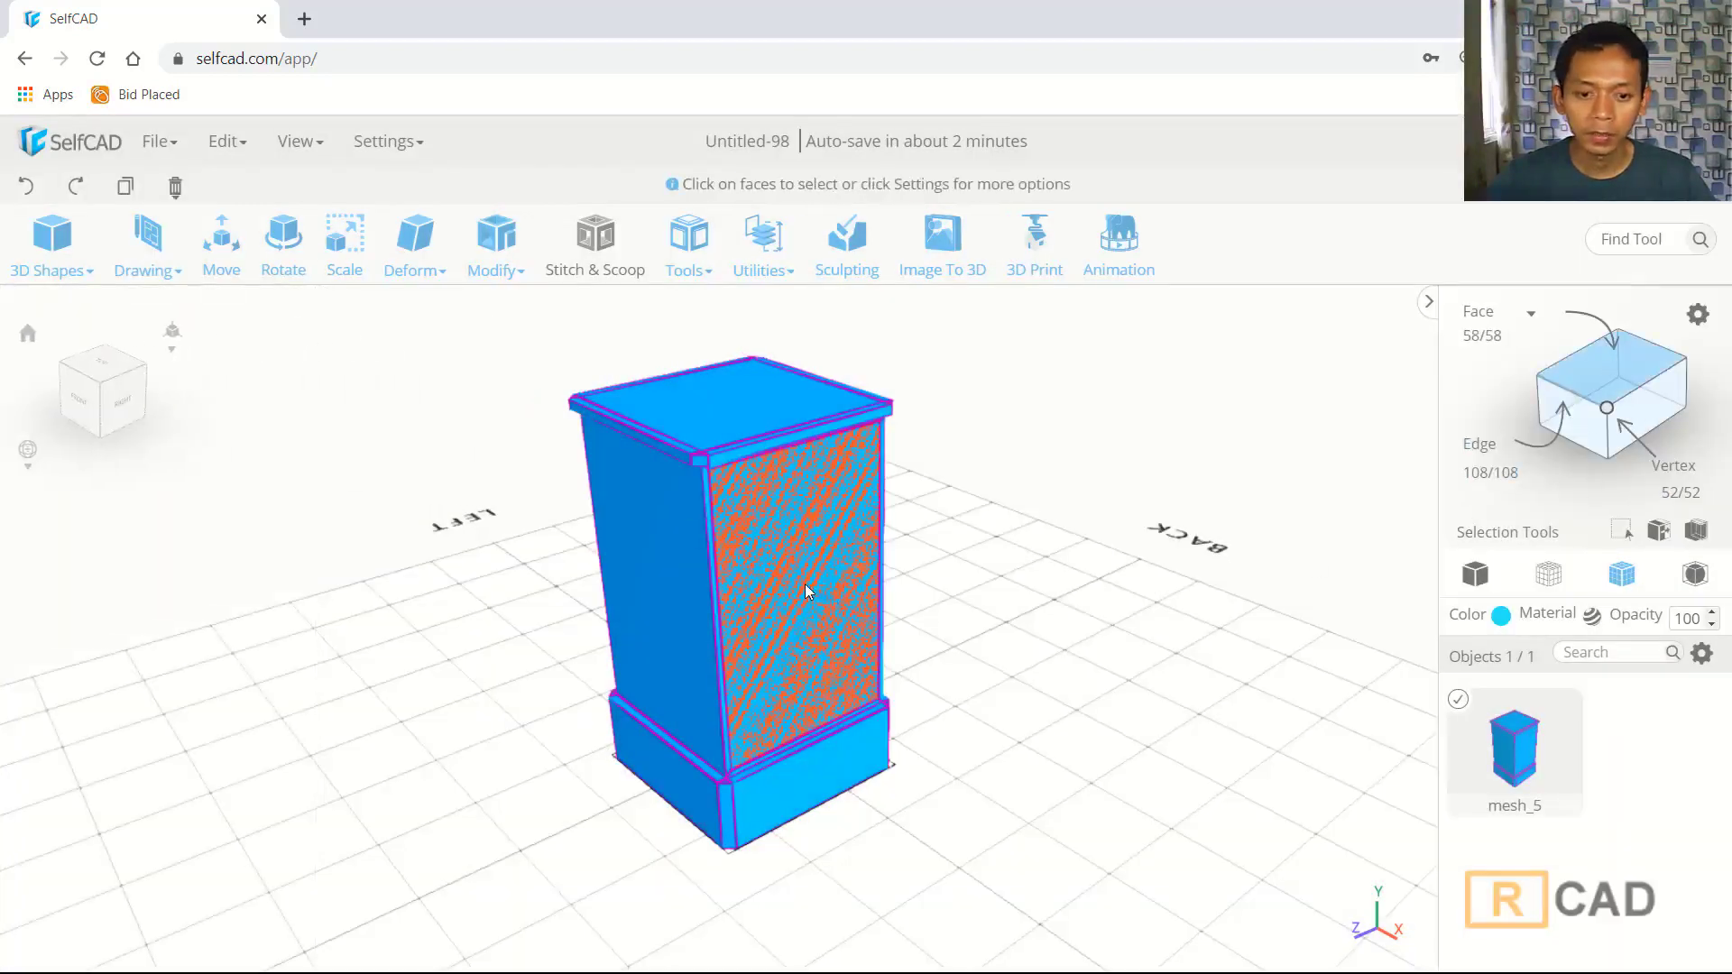
pyautogui.click(835, 580)
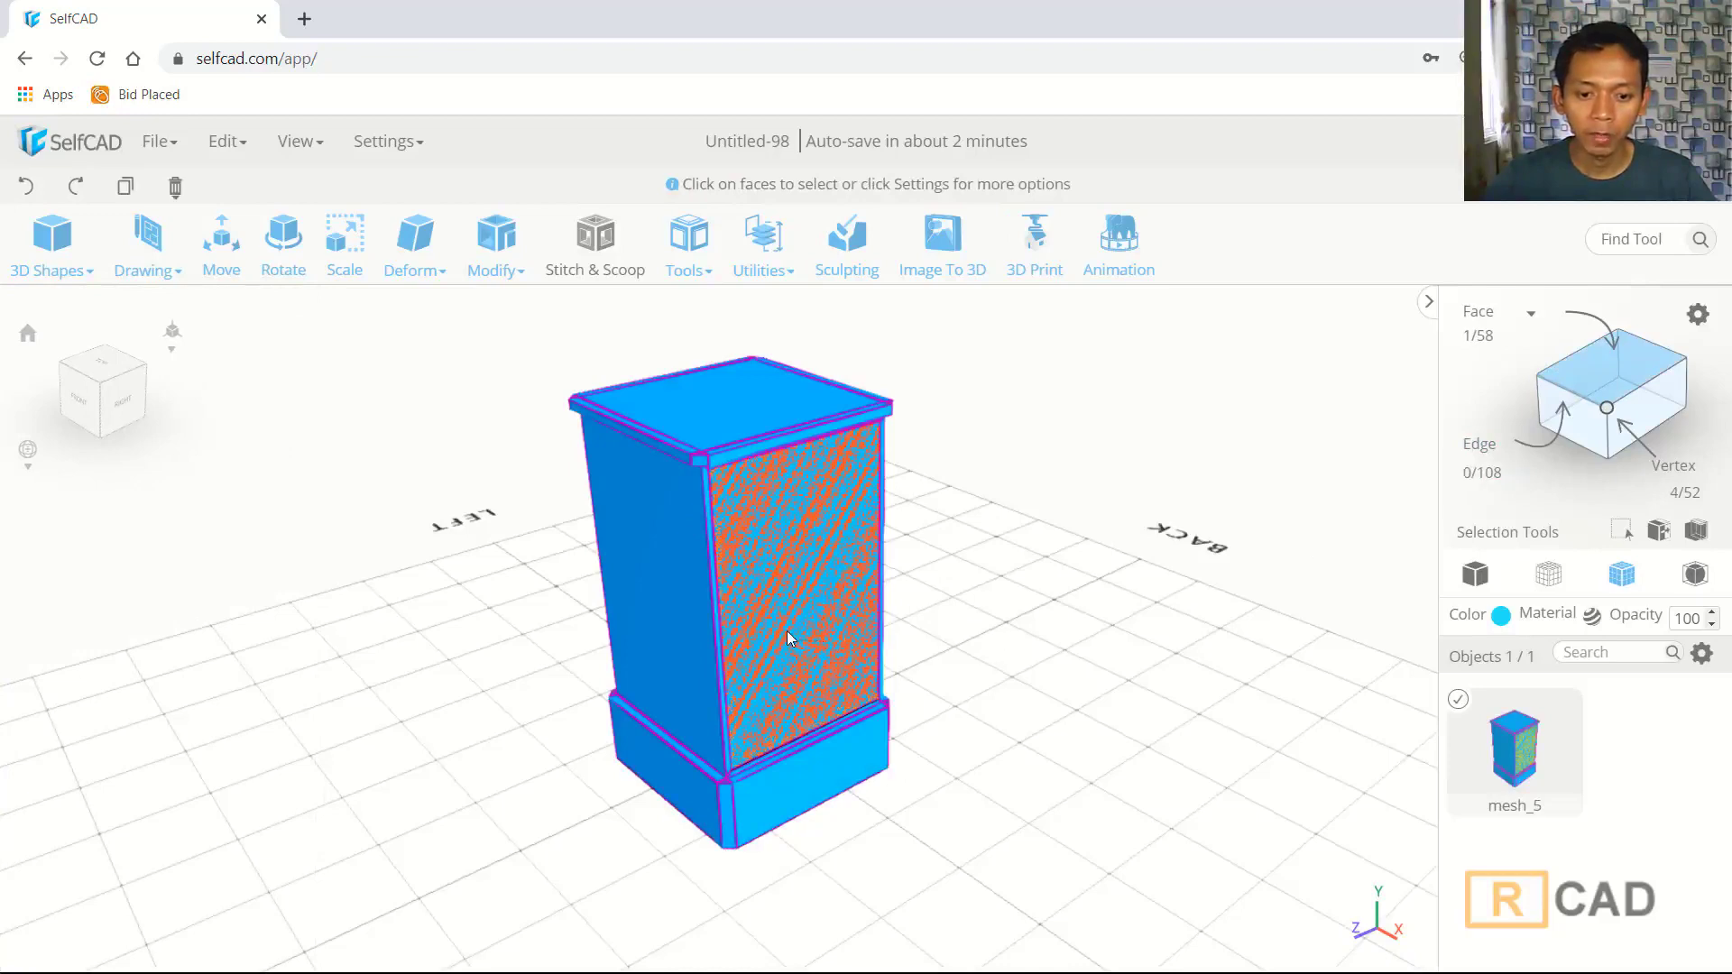
pyautogui.moveTo(787, 630); pyautogui.dragTo(1040, 700)
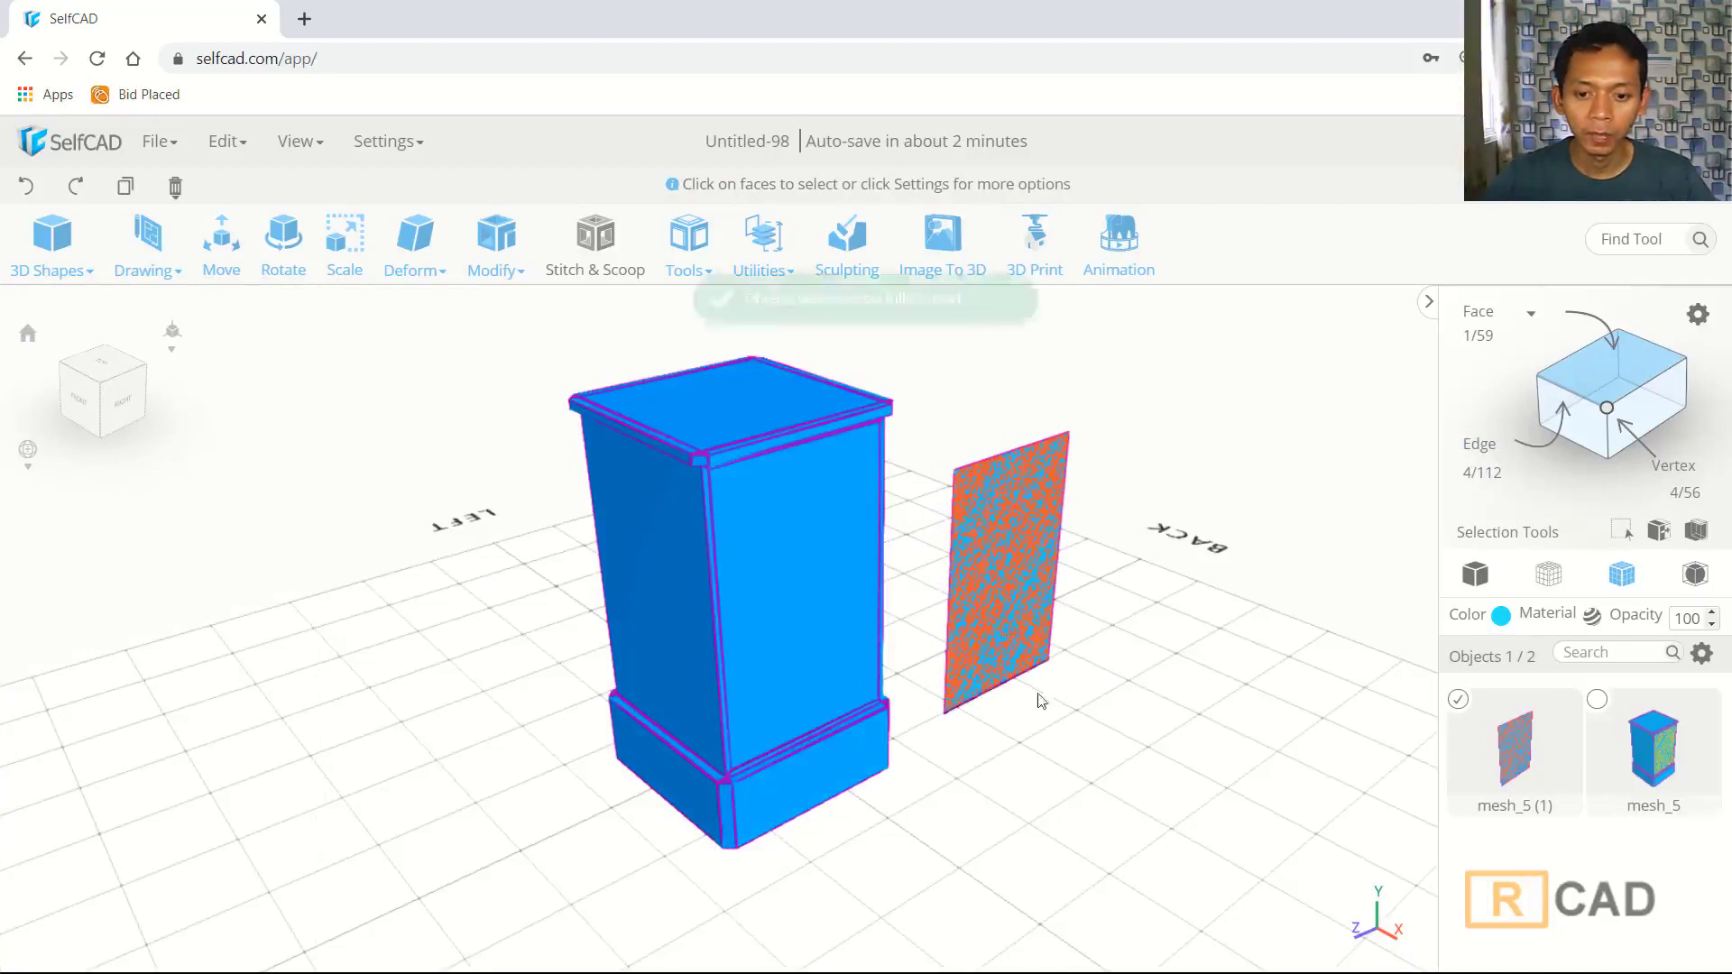
pyautogui.click(1459, 702)
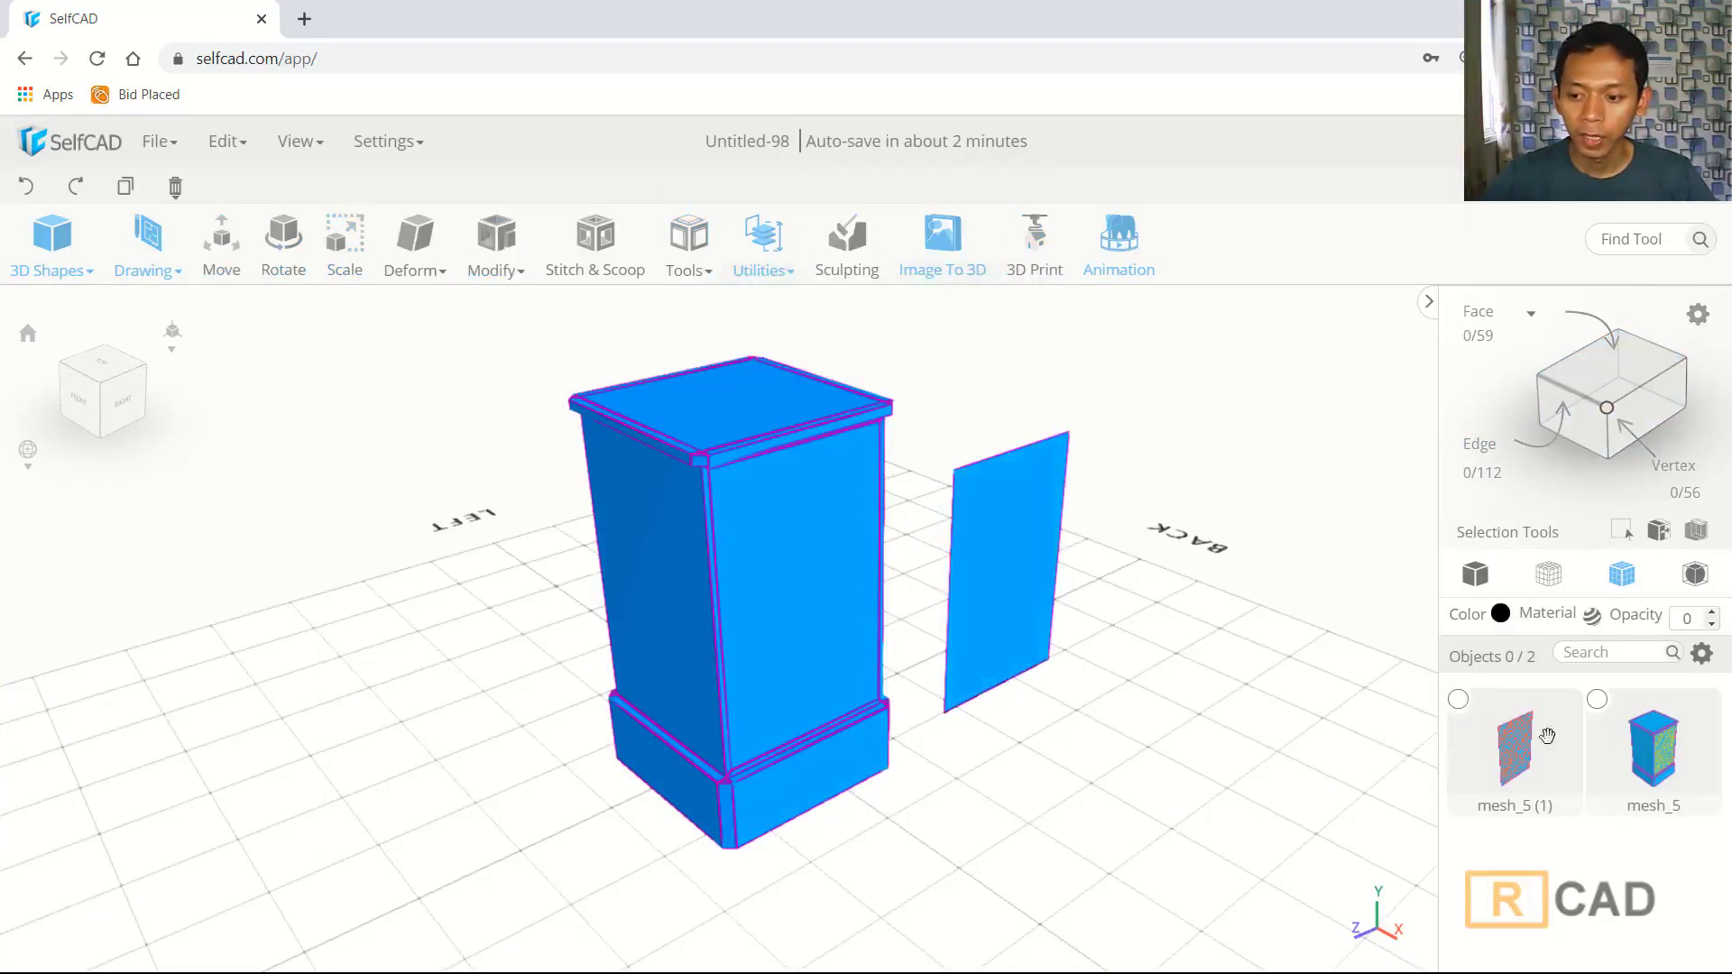
pyautogui.click(1597, 702)
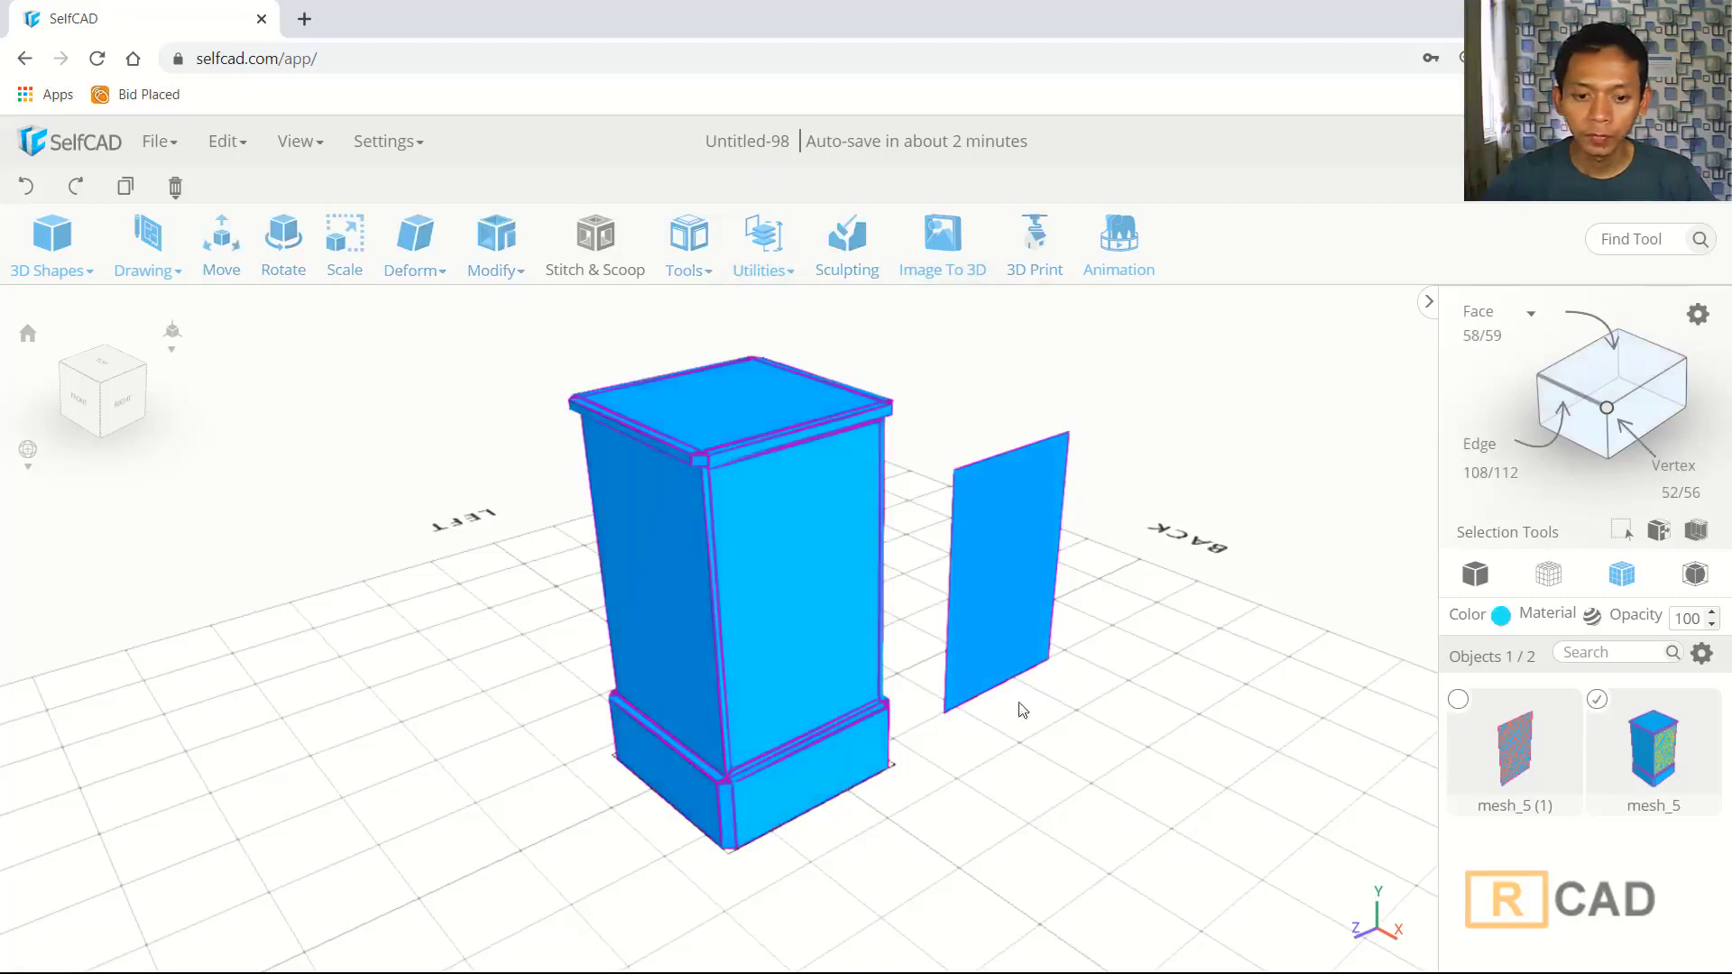
# - Add three horizontal edge loops across the cabinet's front face with Add Details
pyautogui.click(527, 270)
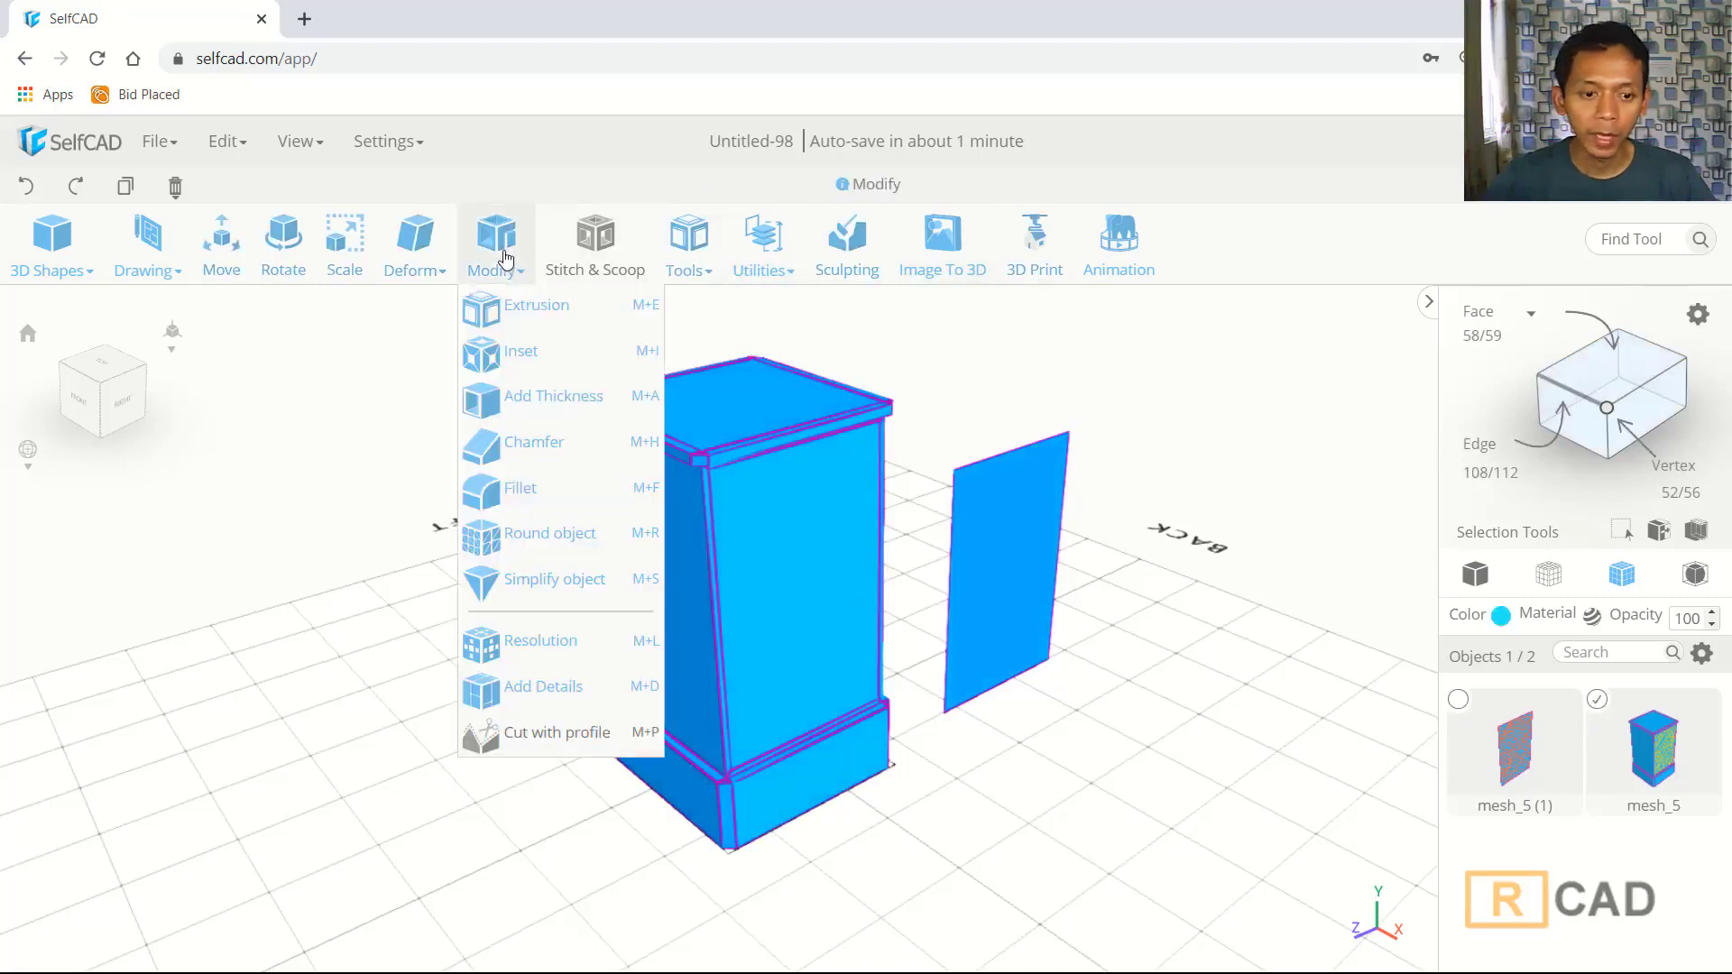
pyautogui.click(526, 691)
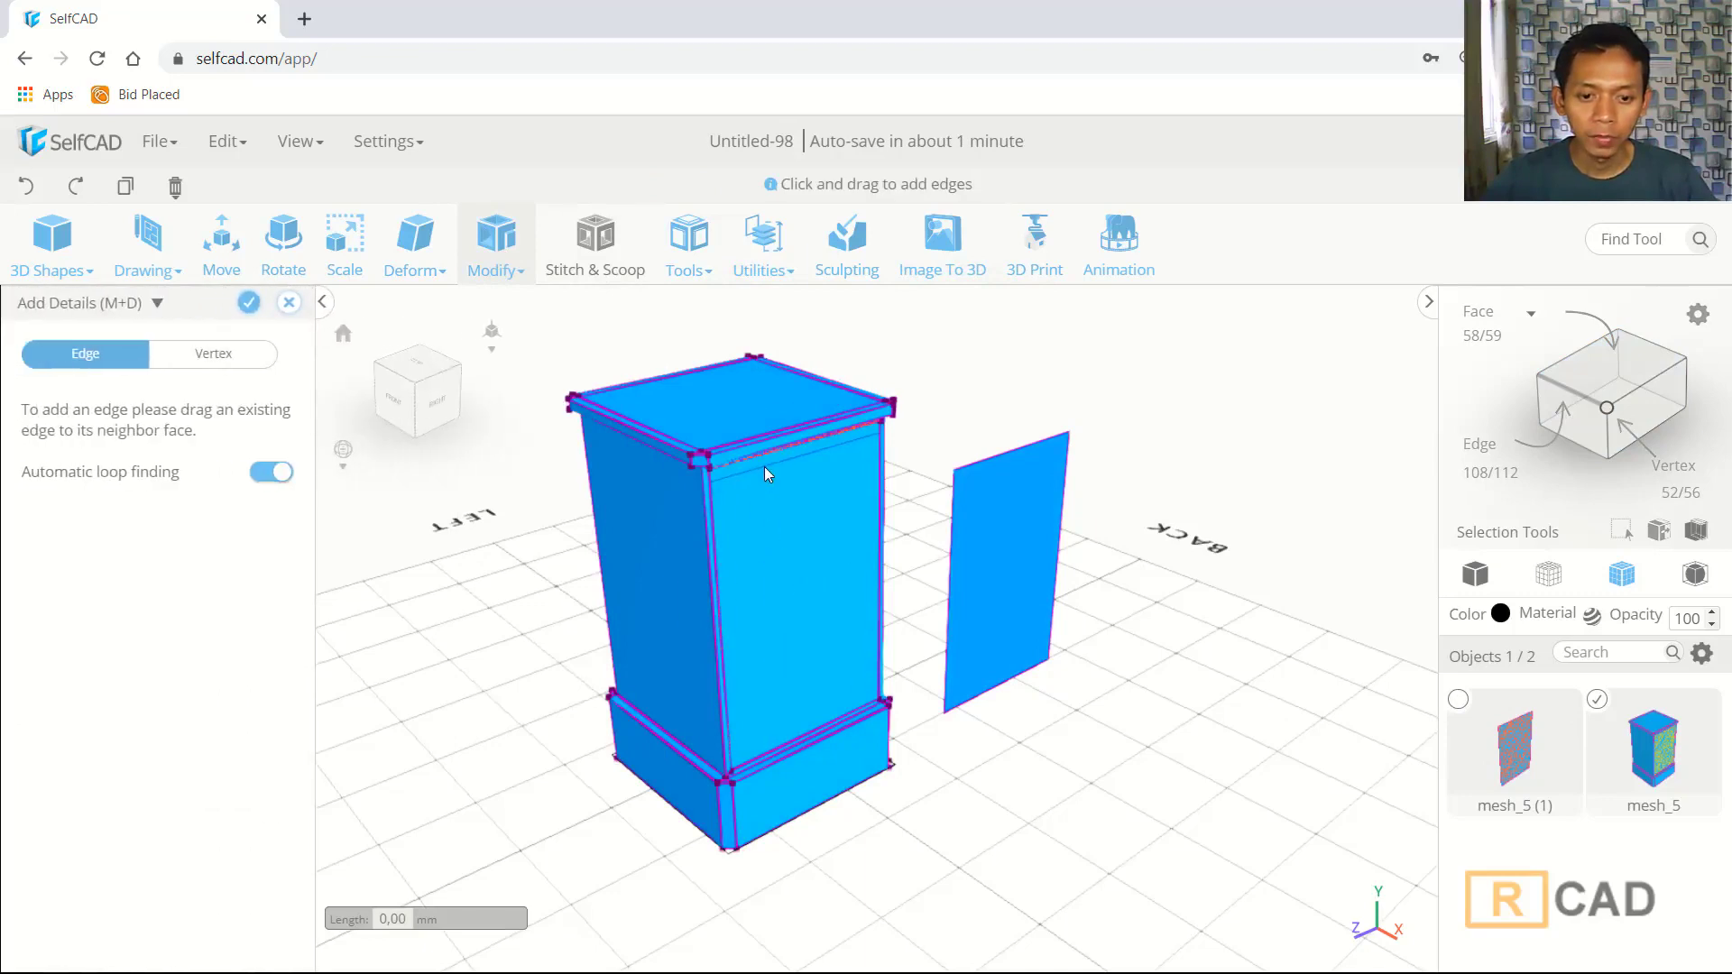
pyautogui.moveTo(764, 467); pyautogui.dragTo(761, 535)
pyautogui.moveTo(776, 622); pyautogui.dragTo(778, 690)
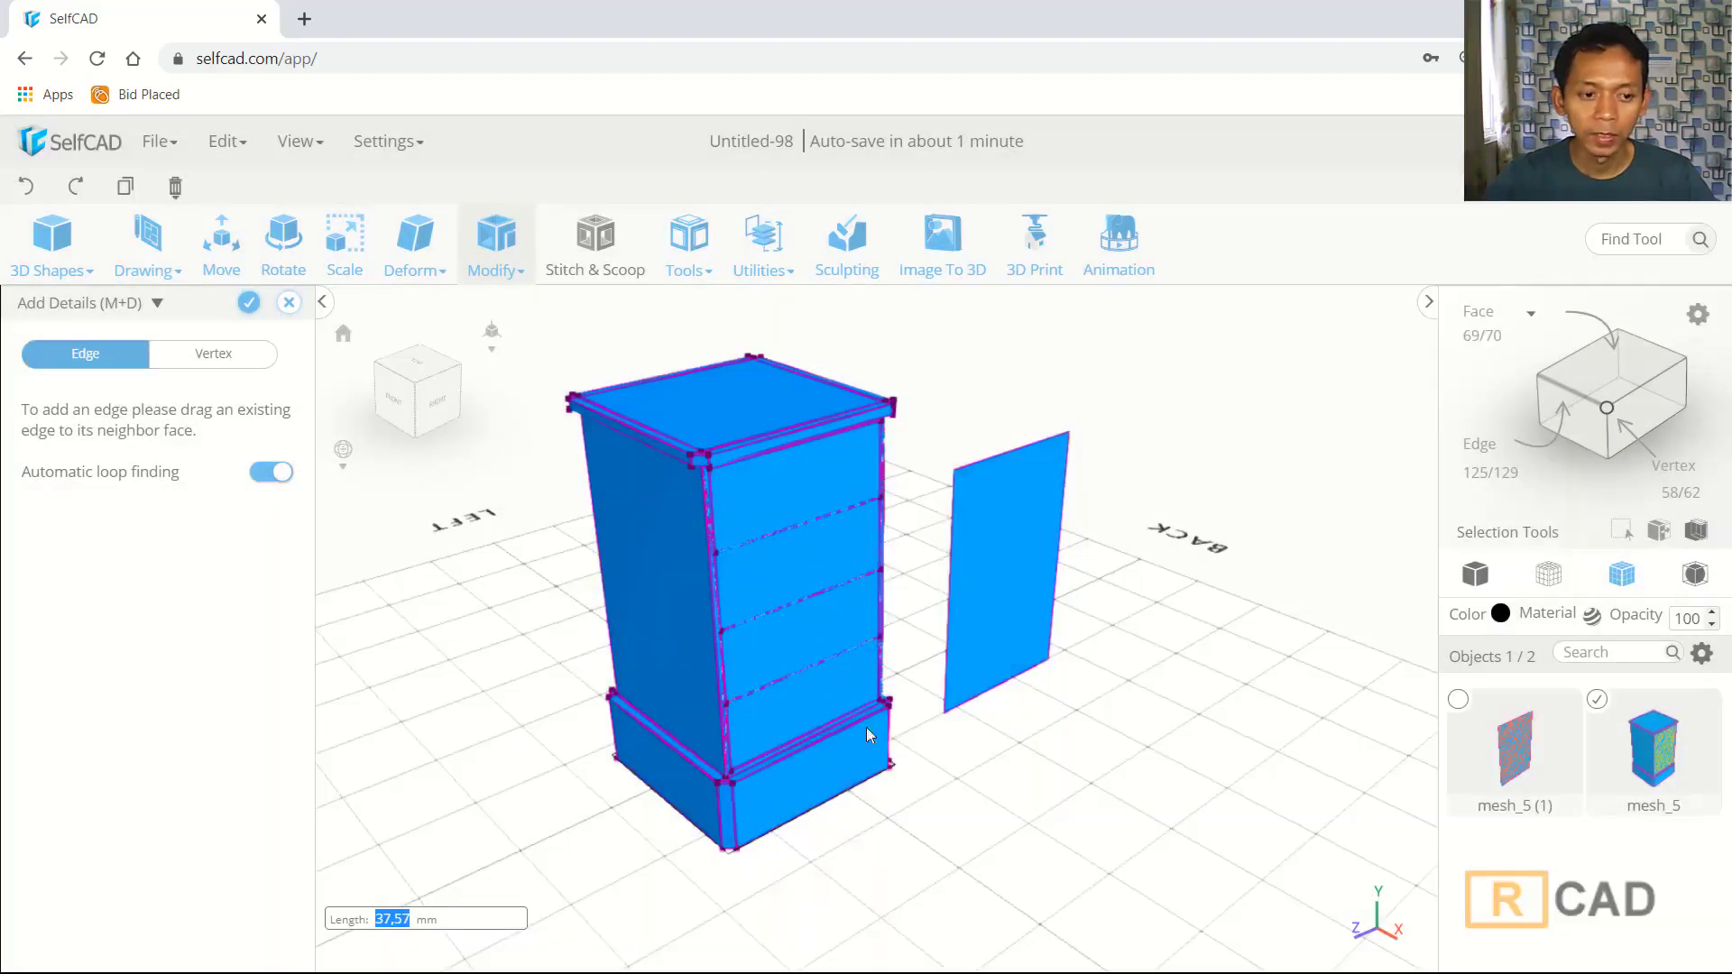
pyautogui.click(251, 308)
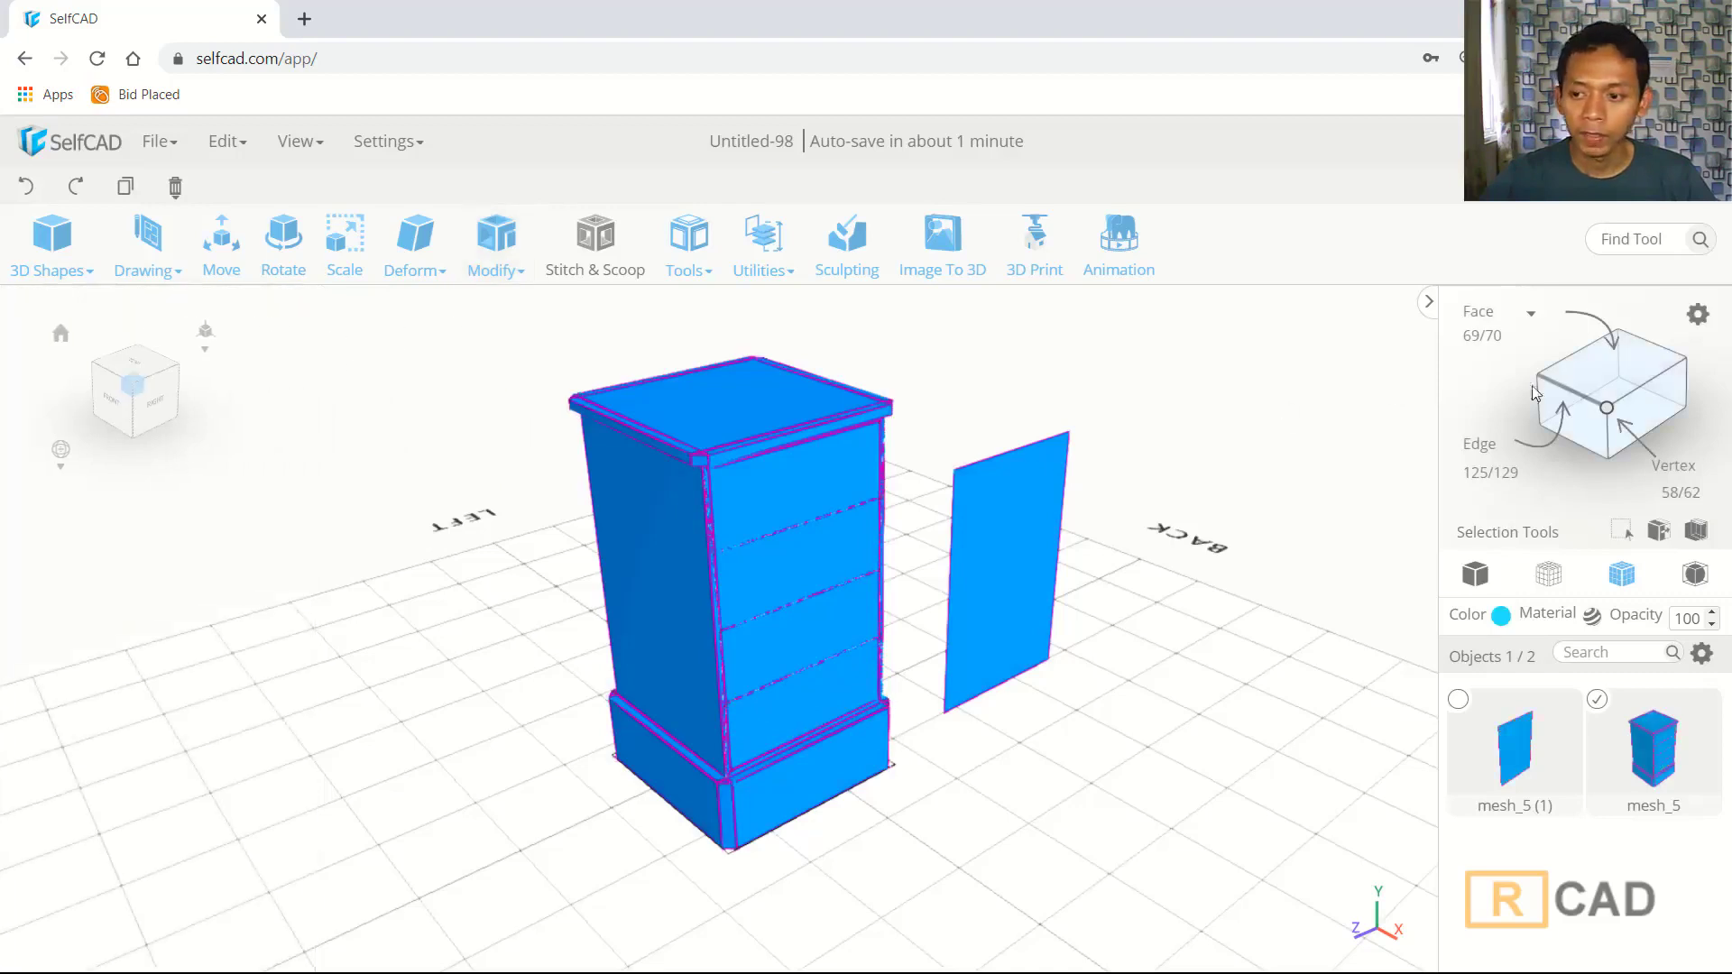
# - Select the four stacked front sections in face mode
pyautogui.click(1593, 388)
pyautogui.click(732, 519)
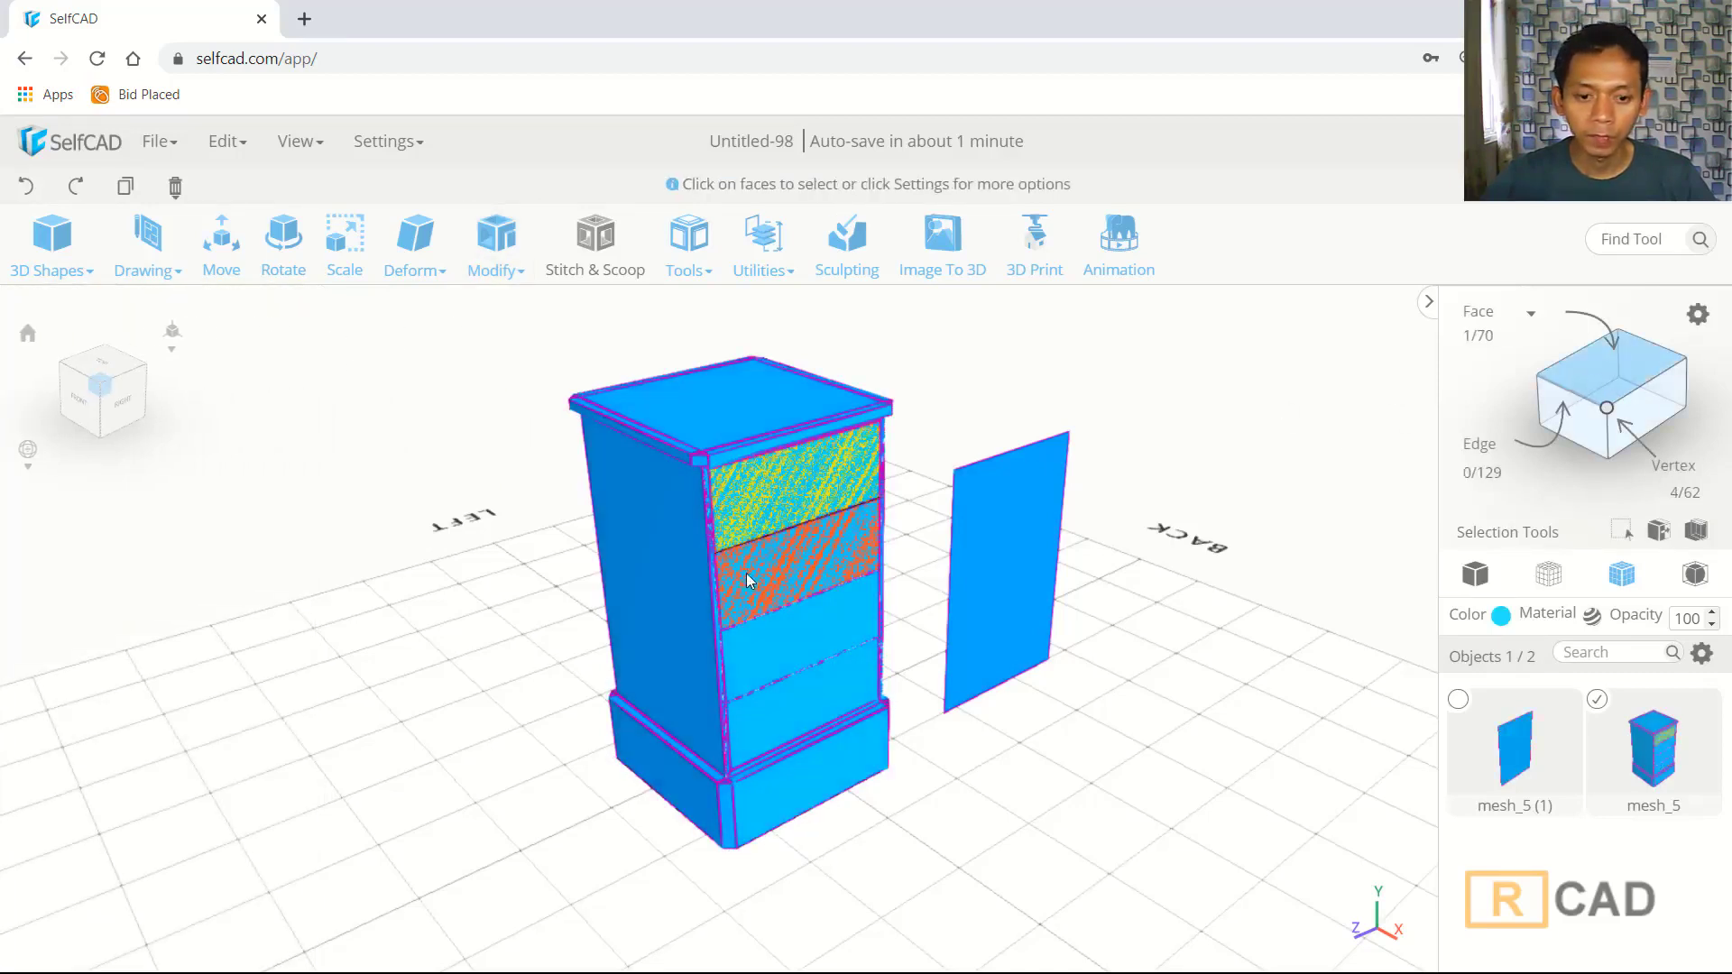
pyautogui.click(748, 582)
pyautogui.click(776, 645)
pyautogui.click(786, 711)
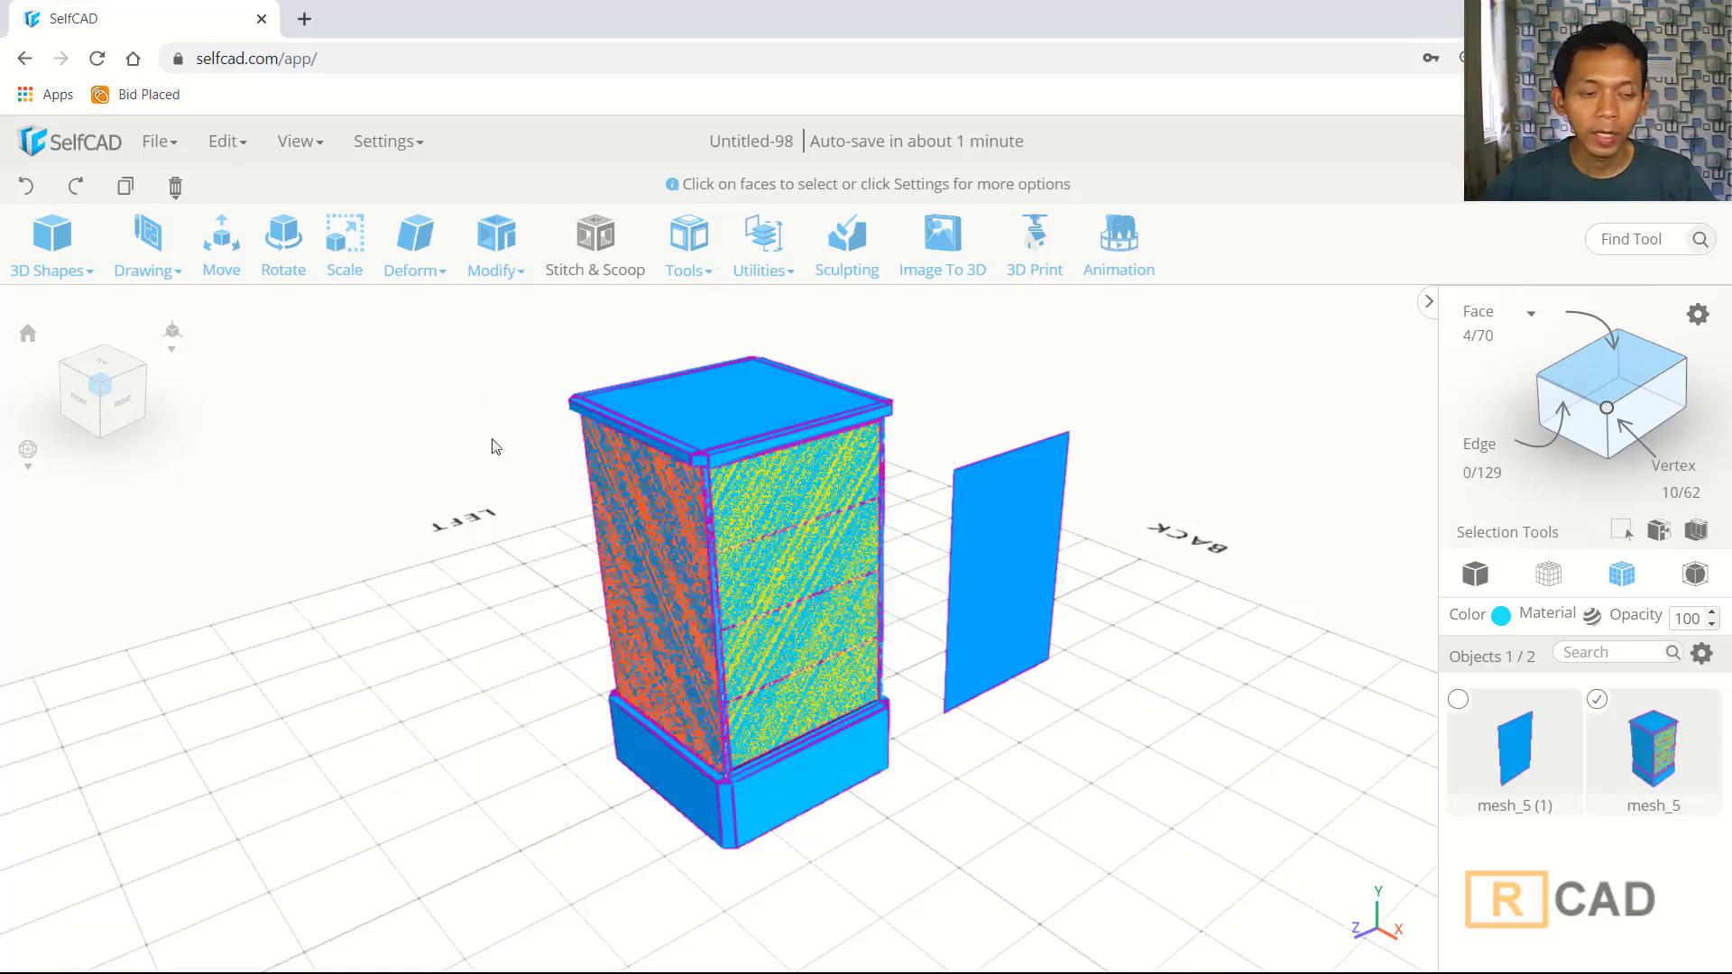
# - Inset the four front sections individually by an amount of 1
pyautogui.click(518, 252)
pyautogui.click(519, 352)
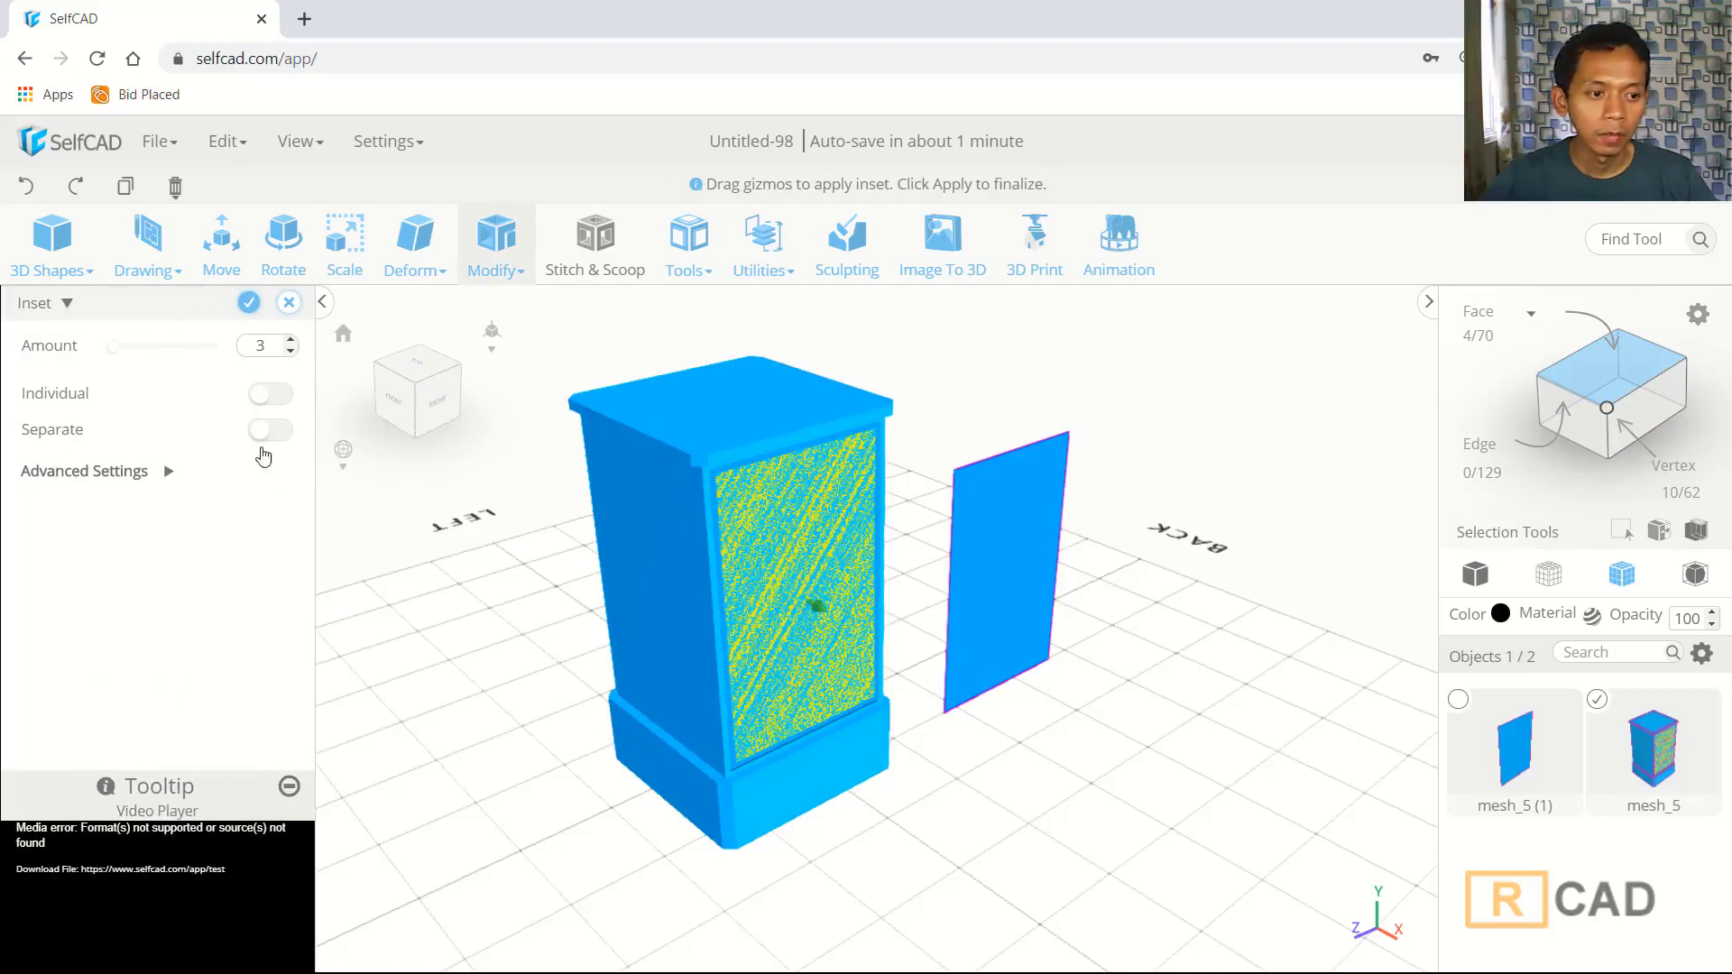
pyautogui.click(270, 395)
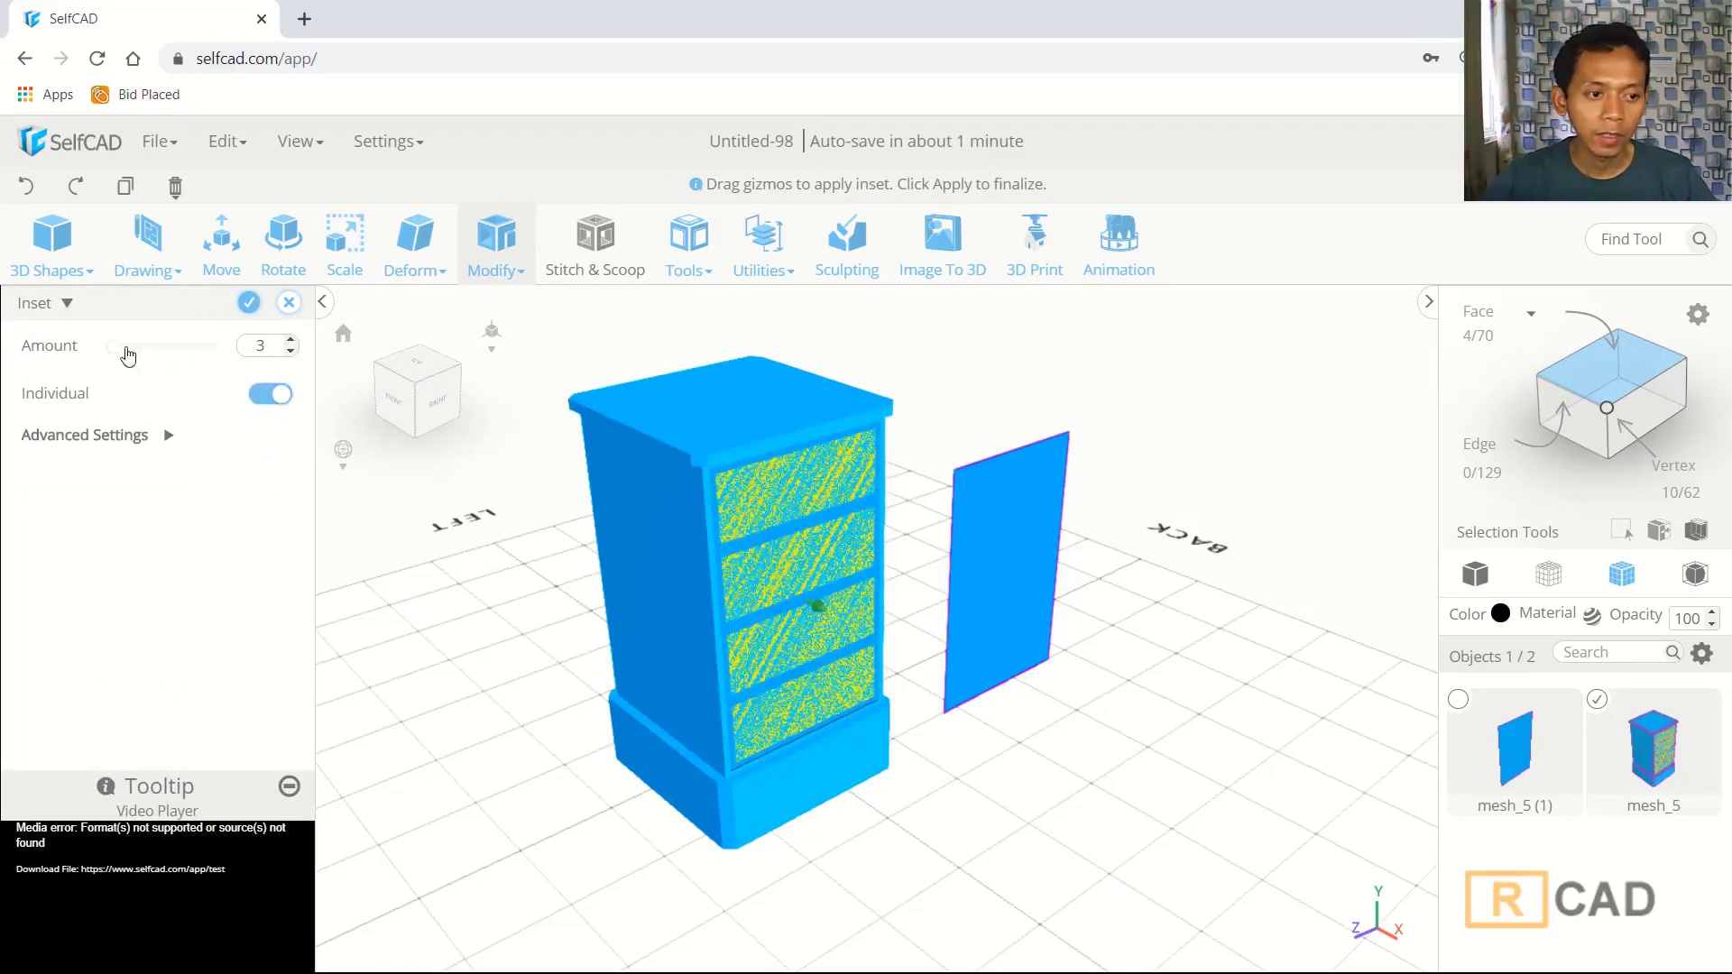
pyautogui.click(290, 354)
pyautogui.click(291, 353)
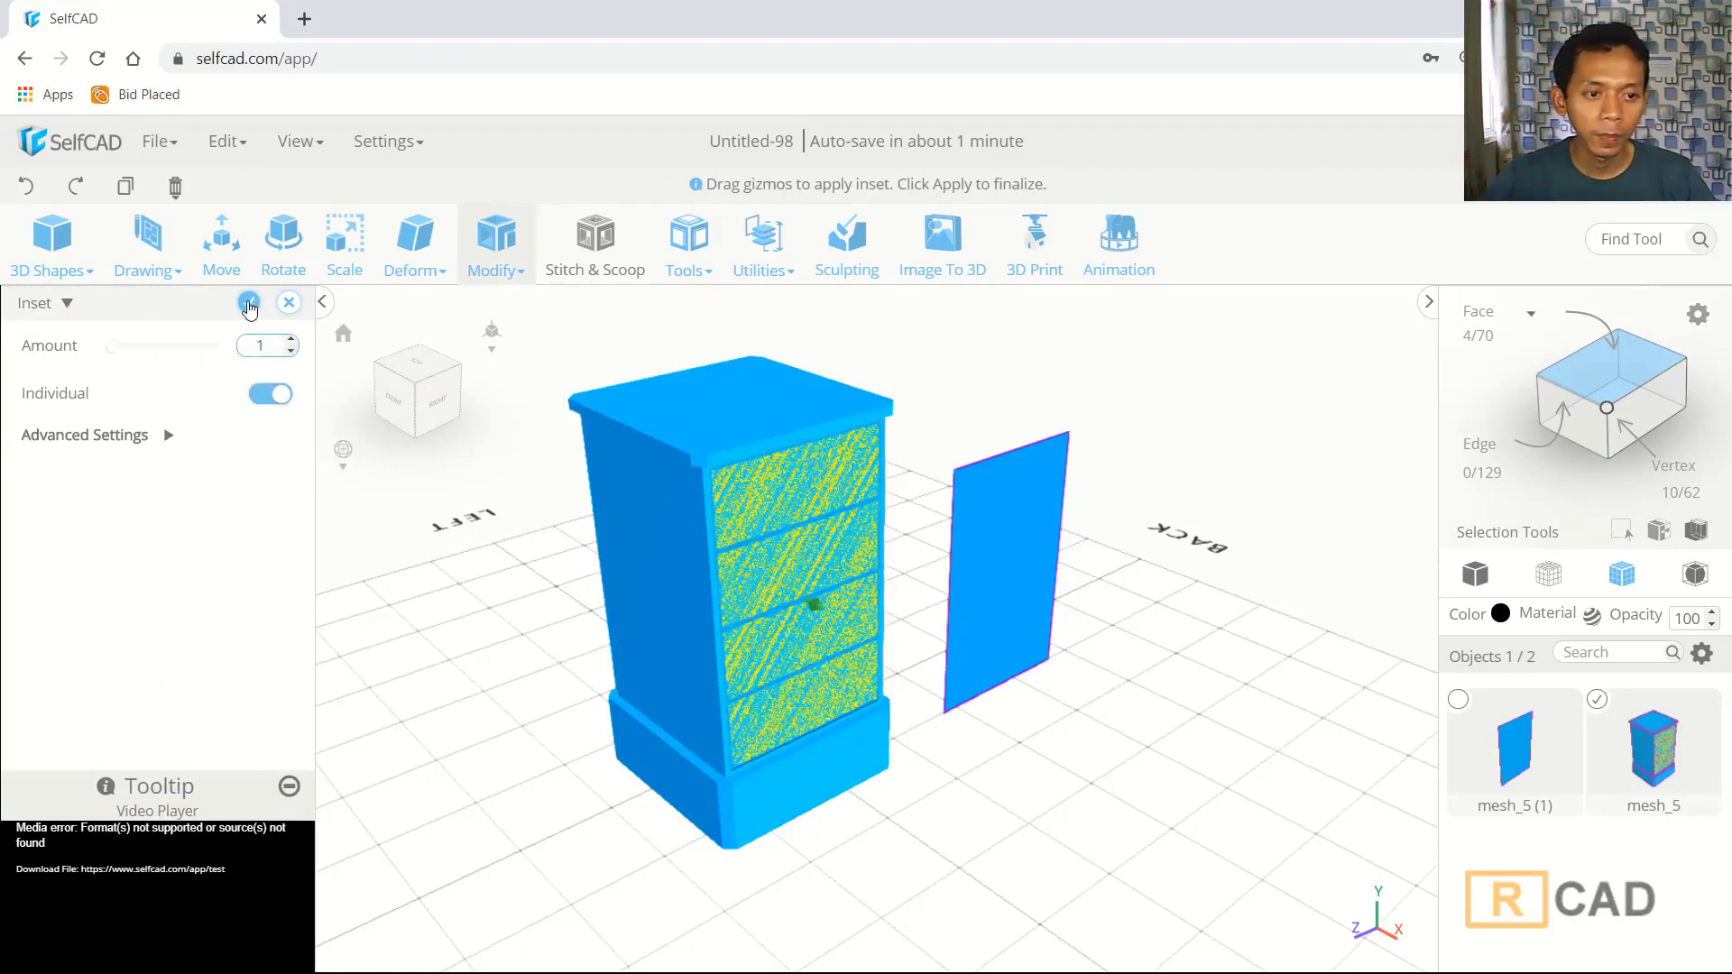
pyautogui.click(248, 303)
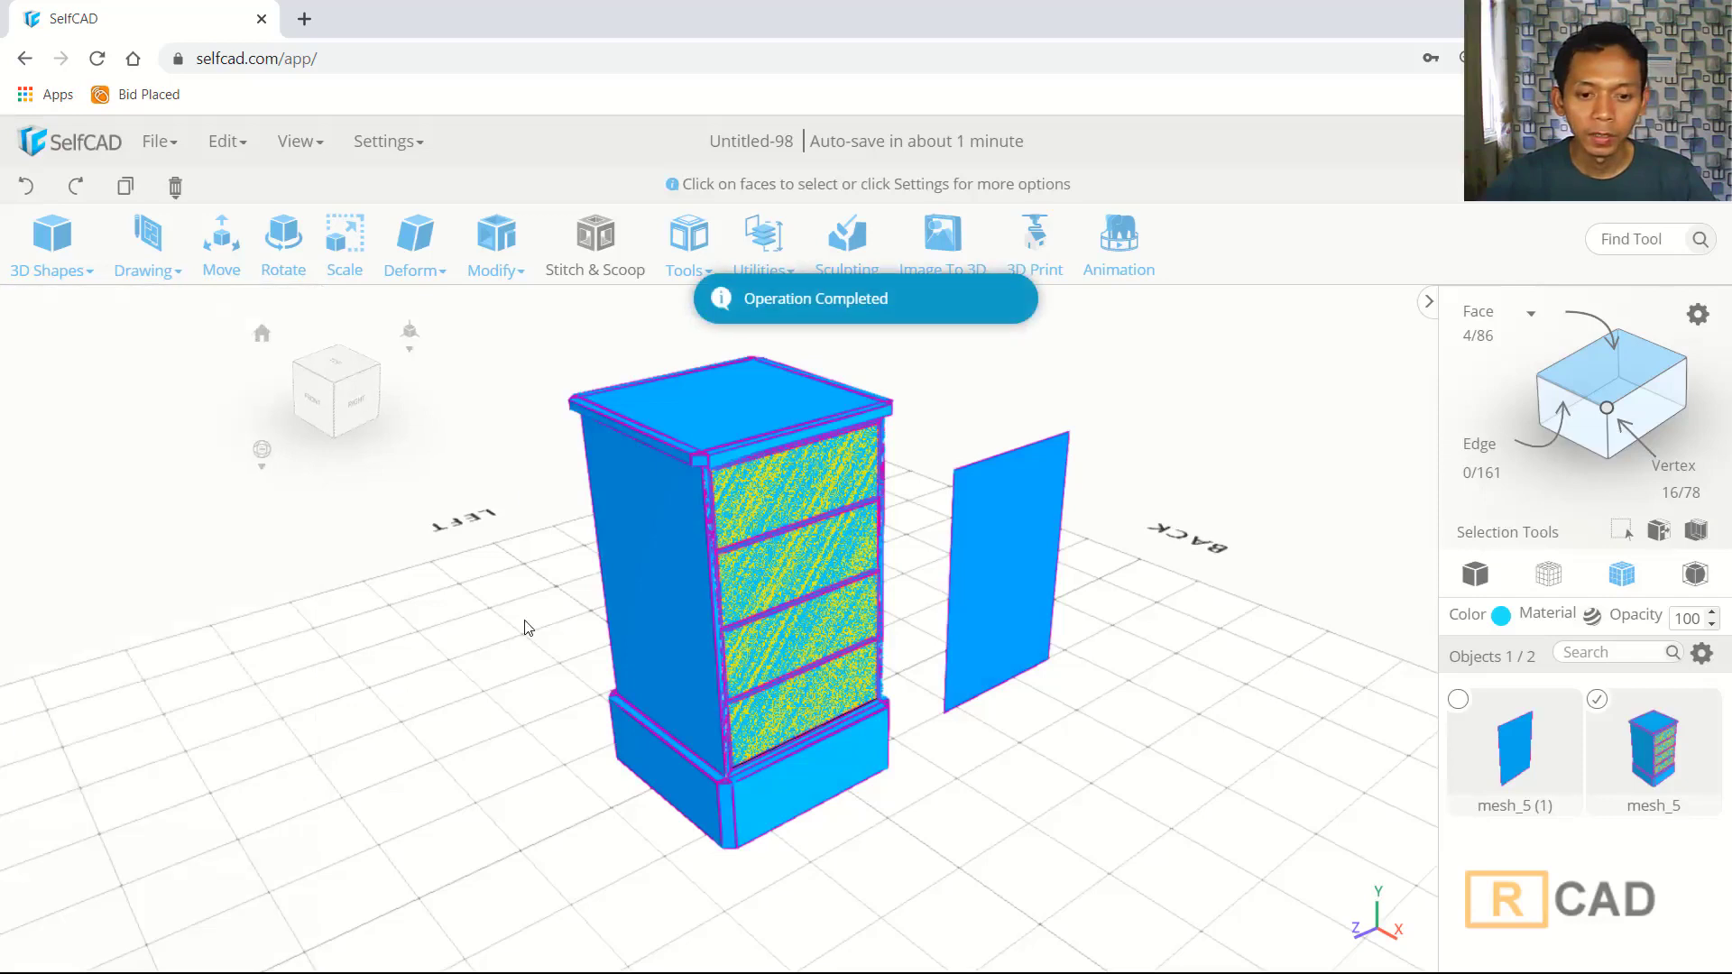
# - Extrude the four front sections by about -75 into the cabinet to form open shelves
pyautogui.click(496, 245)
pyautogui.click(506, 307)
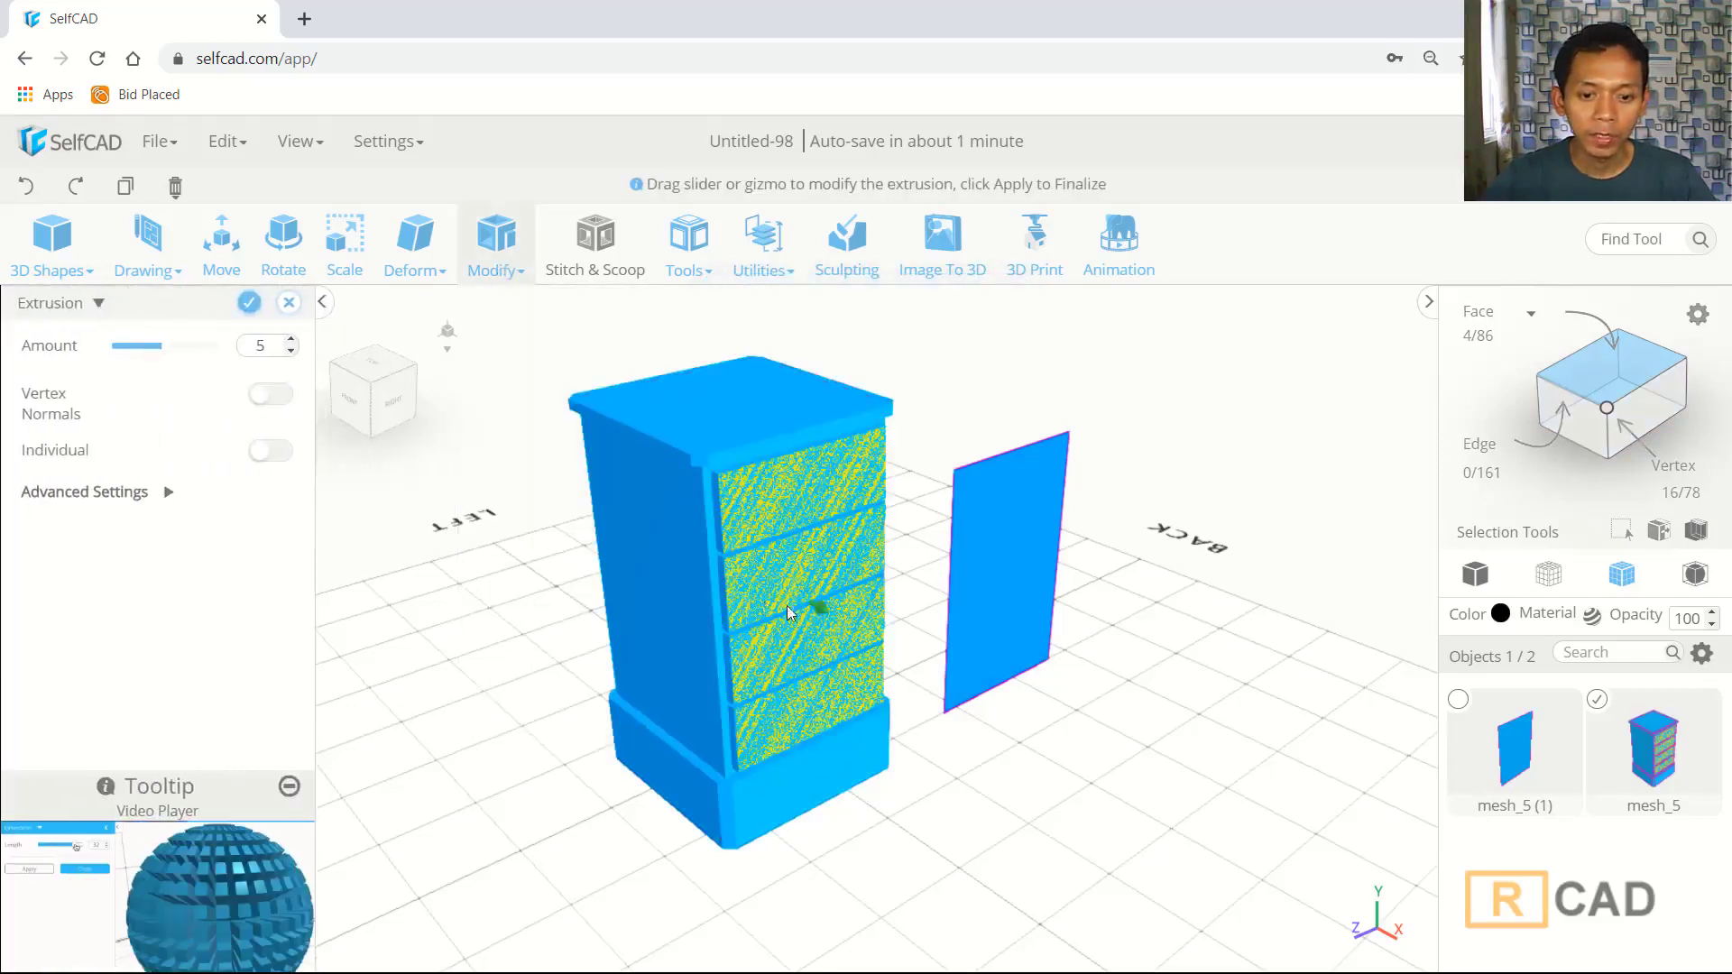
pyautogui.moveTo(799, 600); pyautogui.dragTo(722, 609)
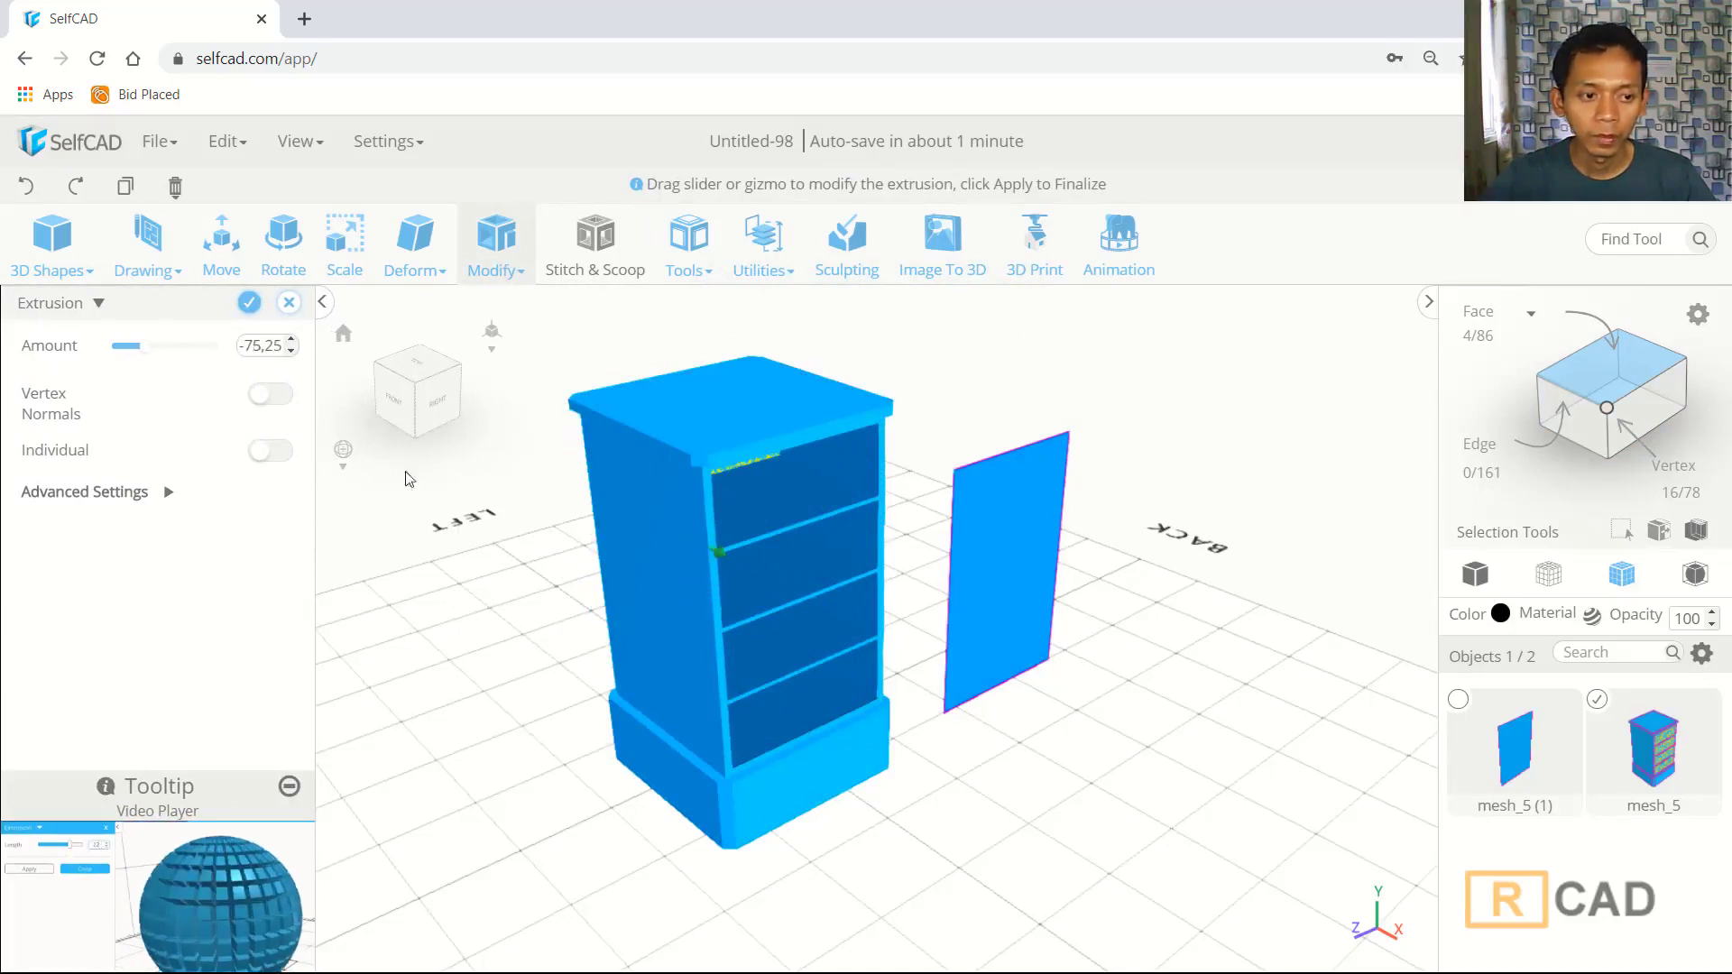
pyautogui.click(258, 308)
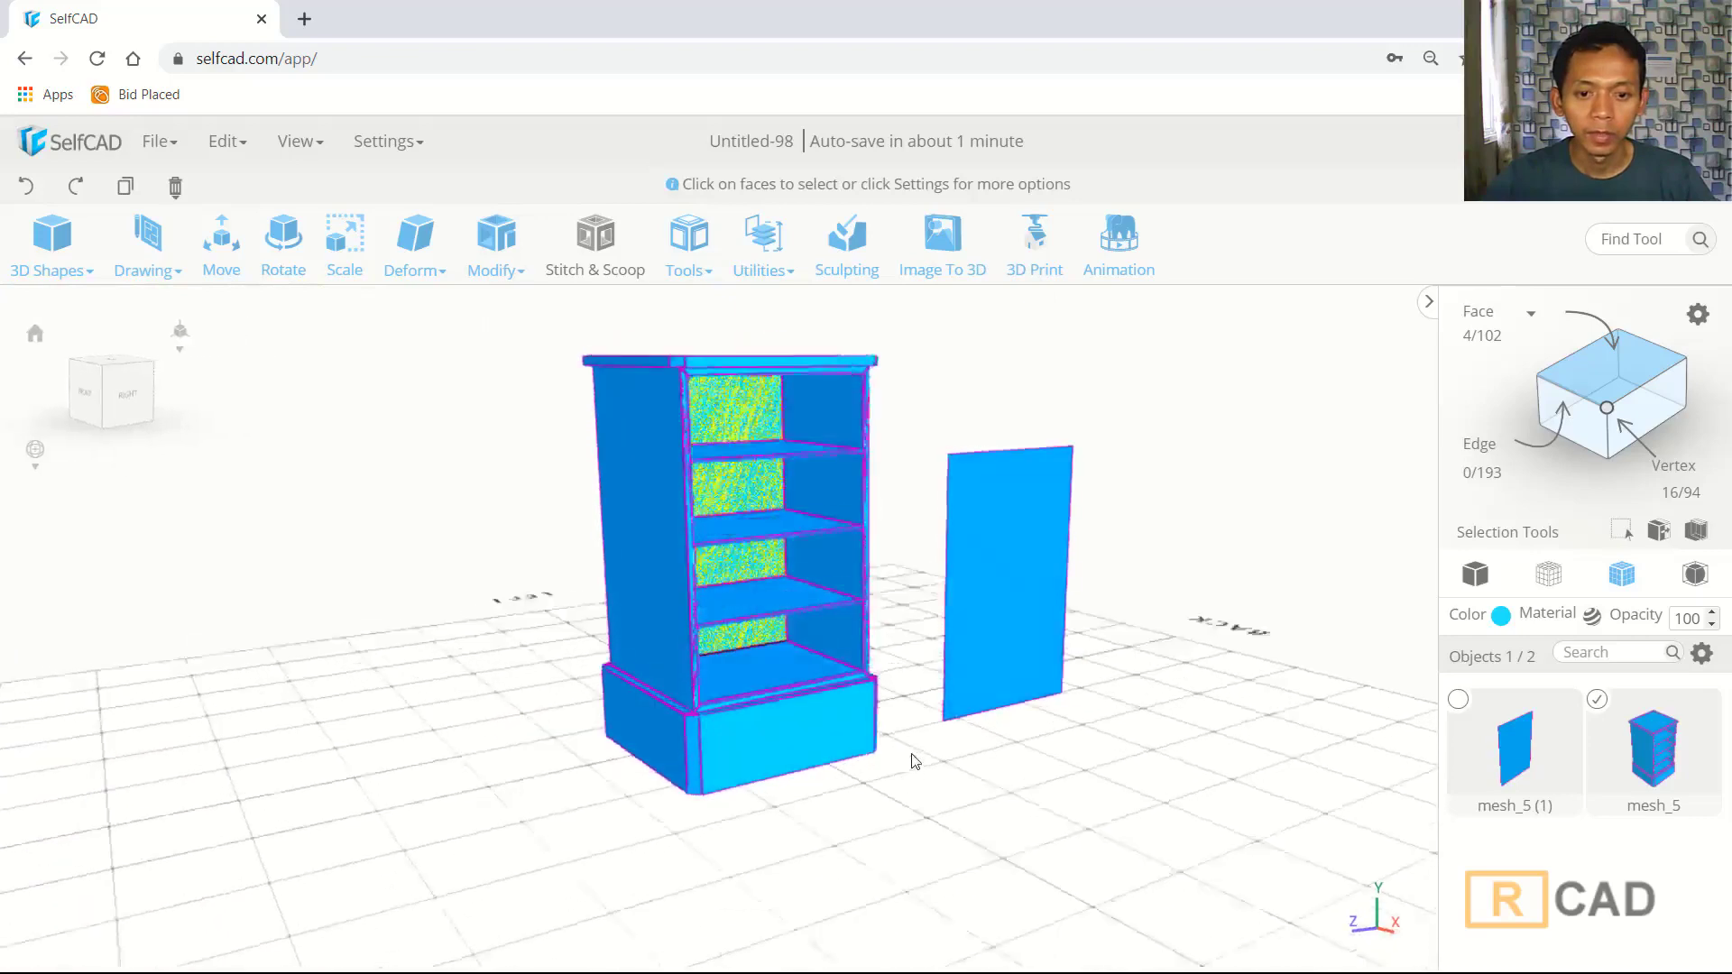
pyautogui.hotkey('ctrl', 'a')
pyautogui.moveTo(920, 800); pyautogui.dragTo(1023, 681)
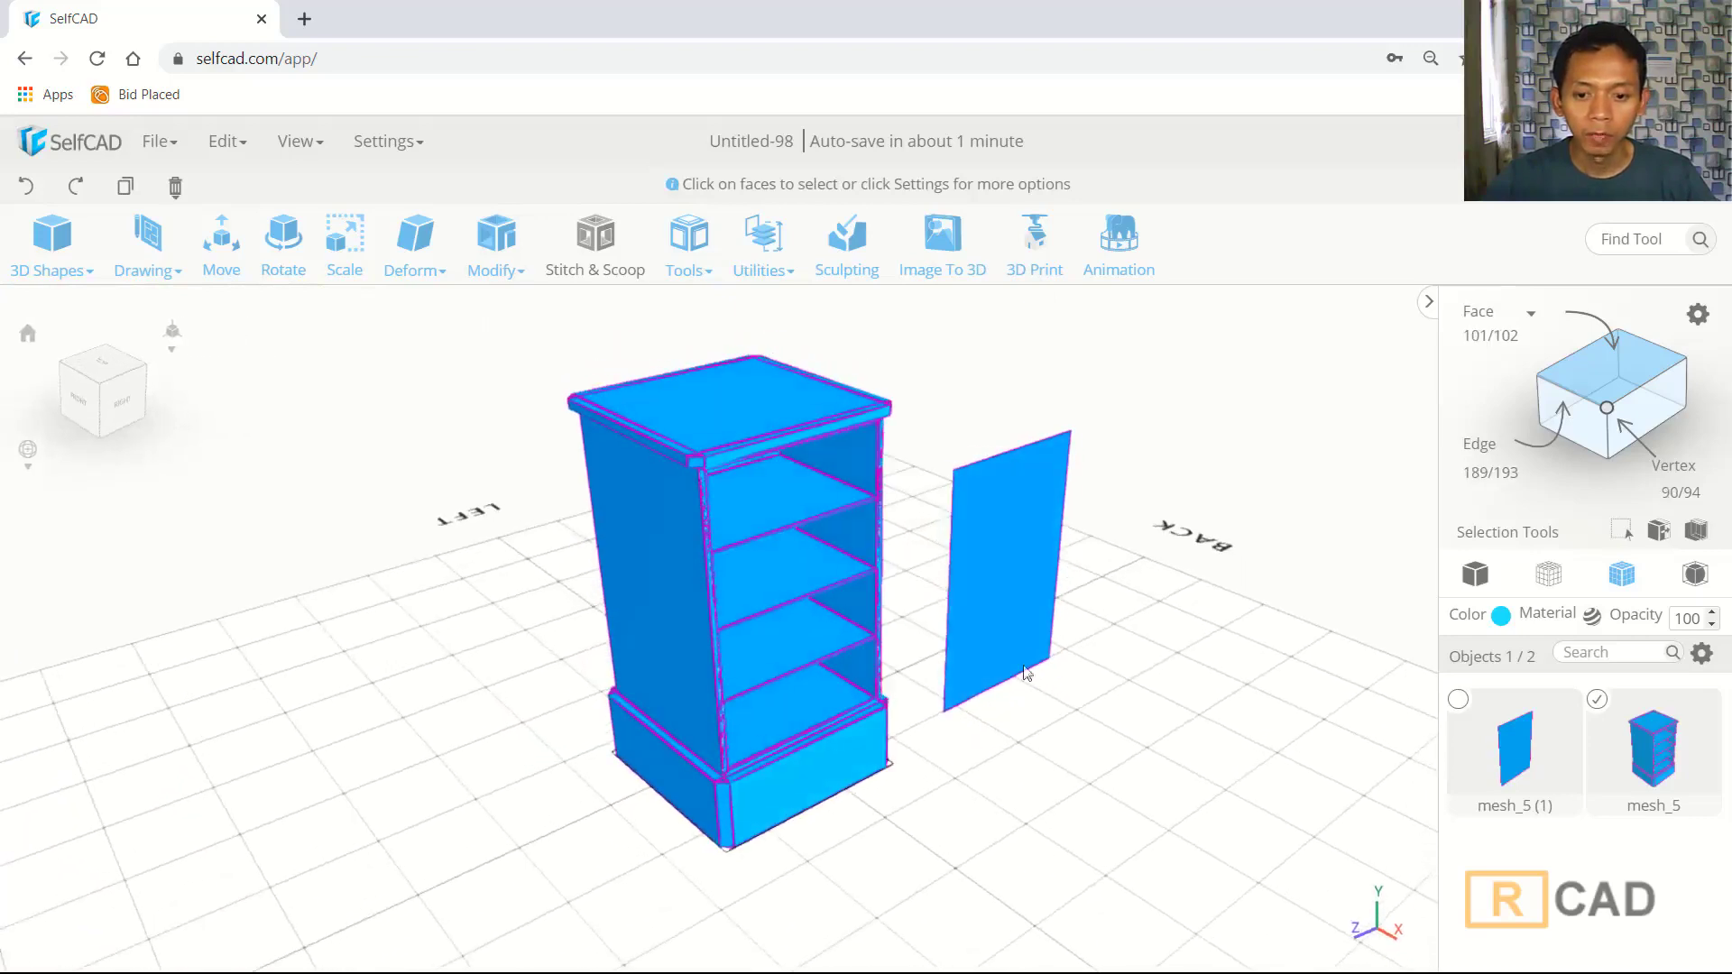
pyautogui.moveTo(997, 800); pyautogui.dragTo(1183, 742)
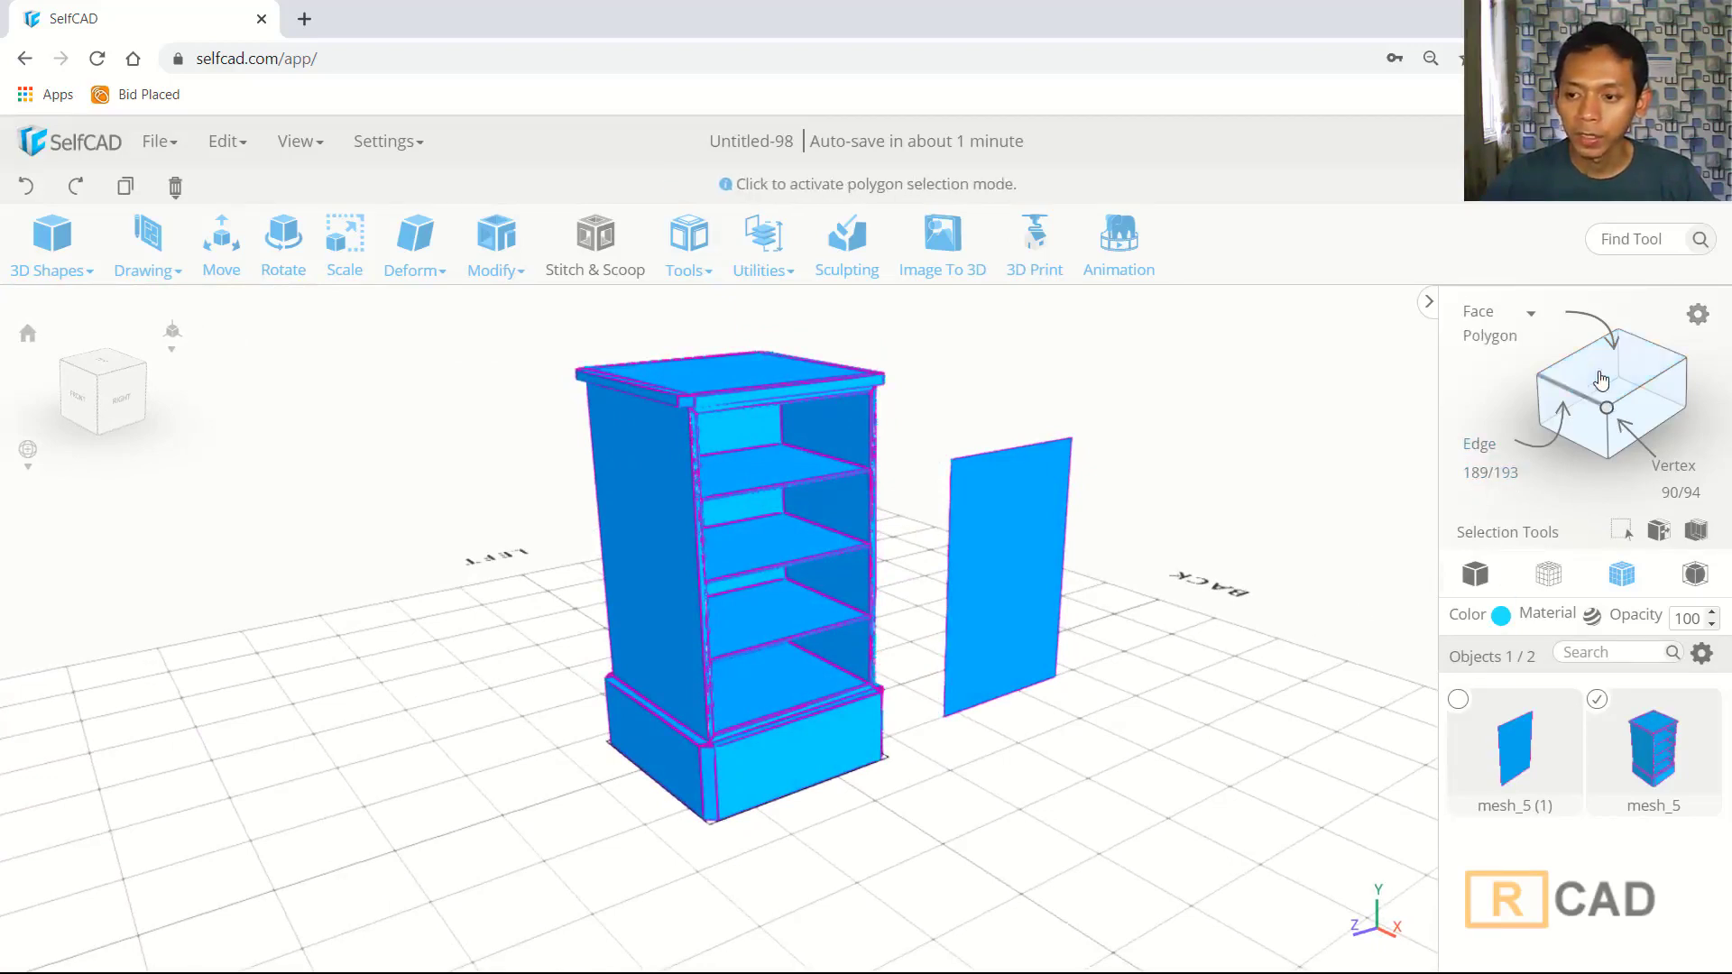
# - Select the loose door panel mesh_5 (1) and box-select all its edges
pyautogui.click(1599, 703)
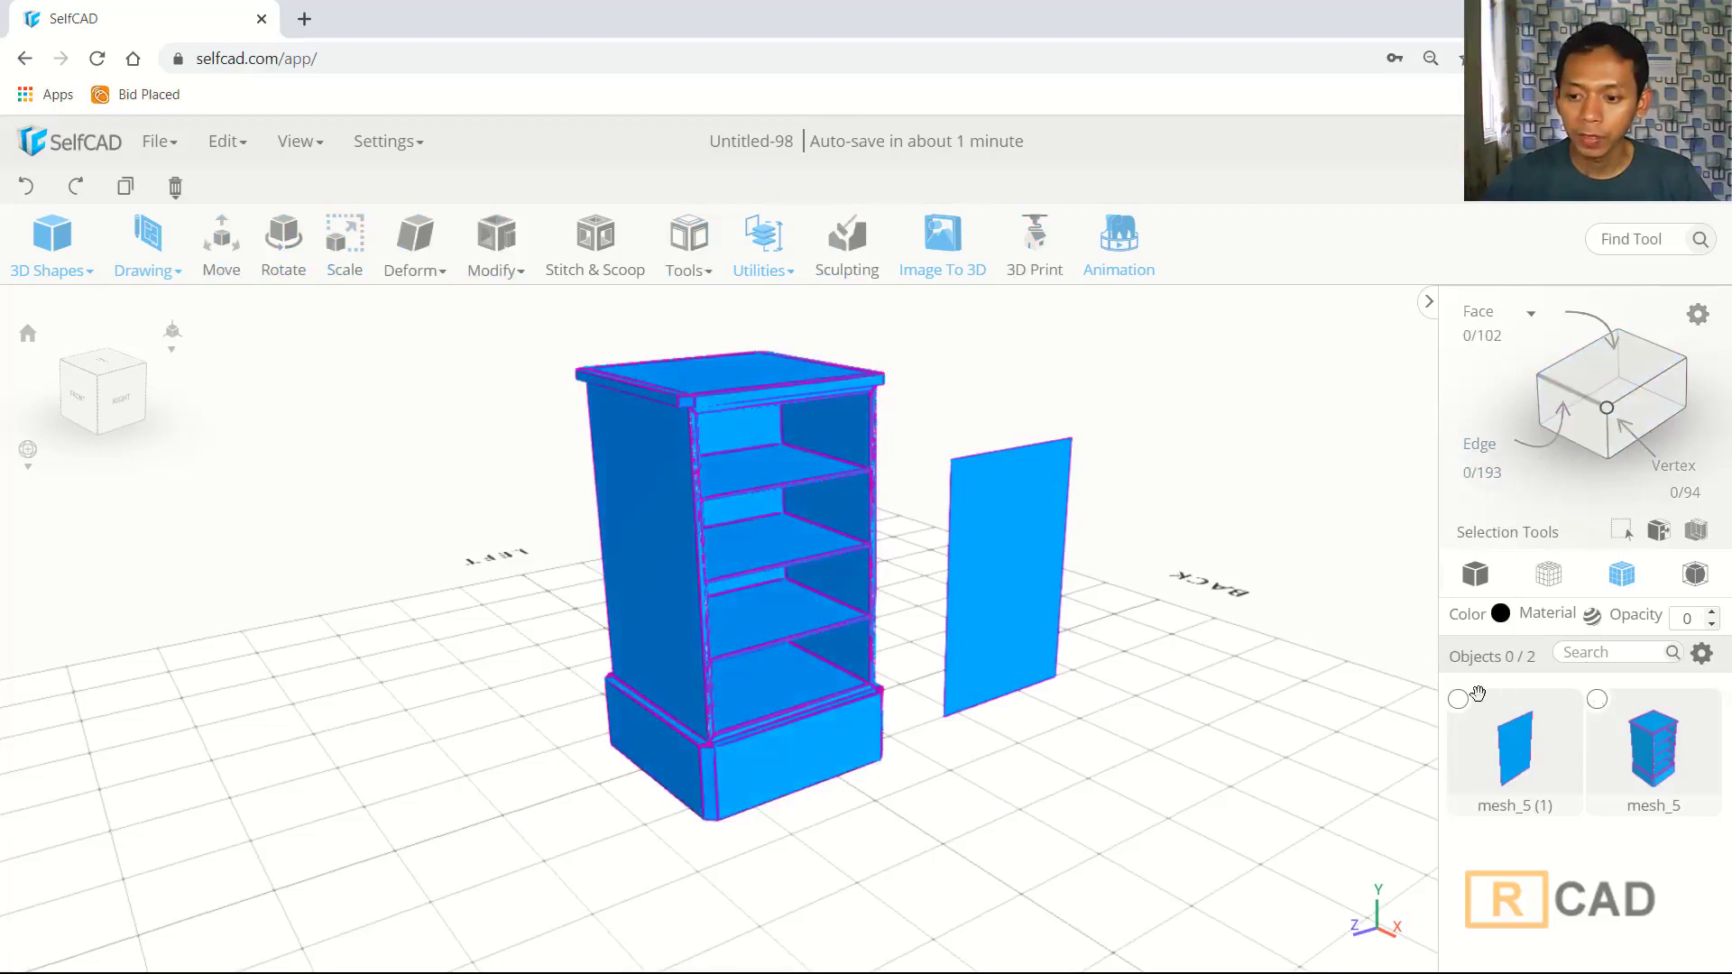
pyautogui.click(1026, 555)
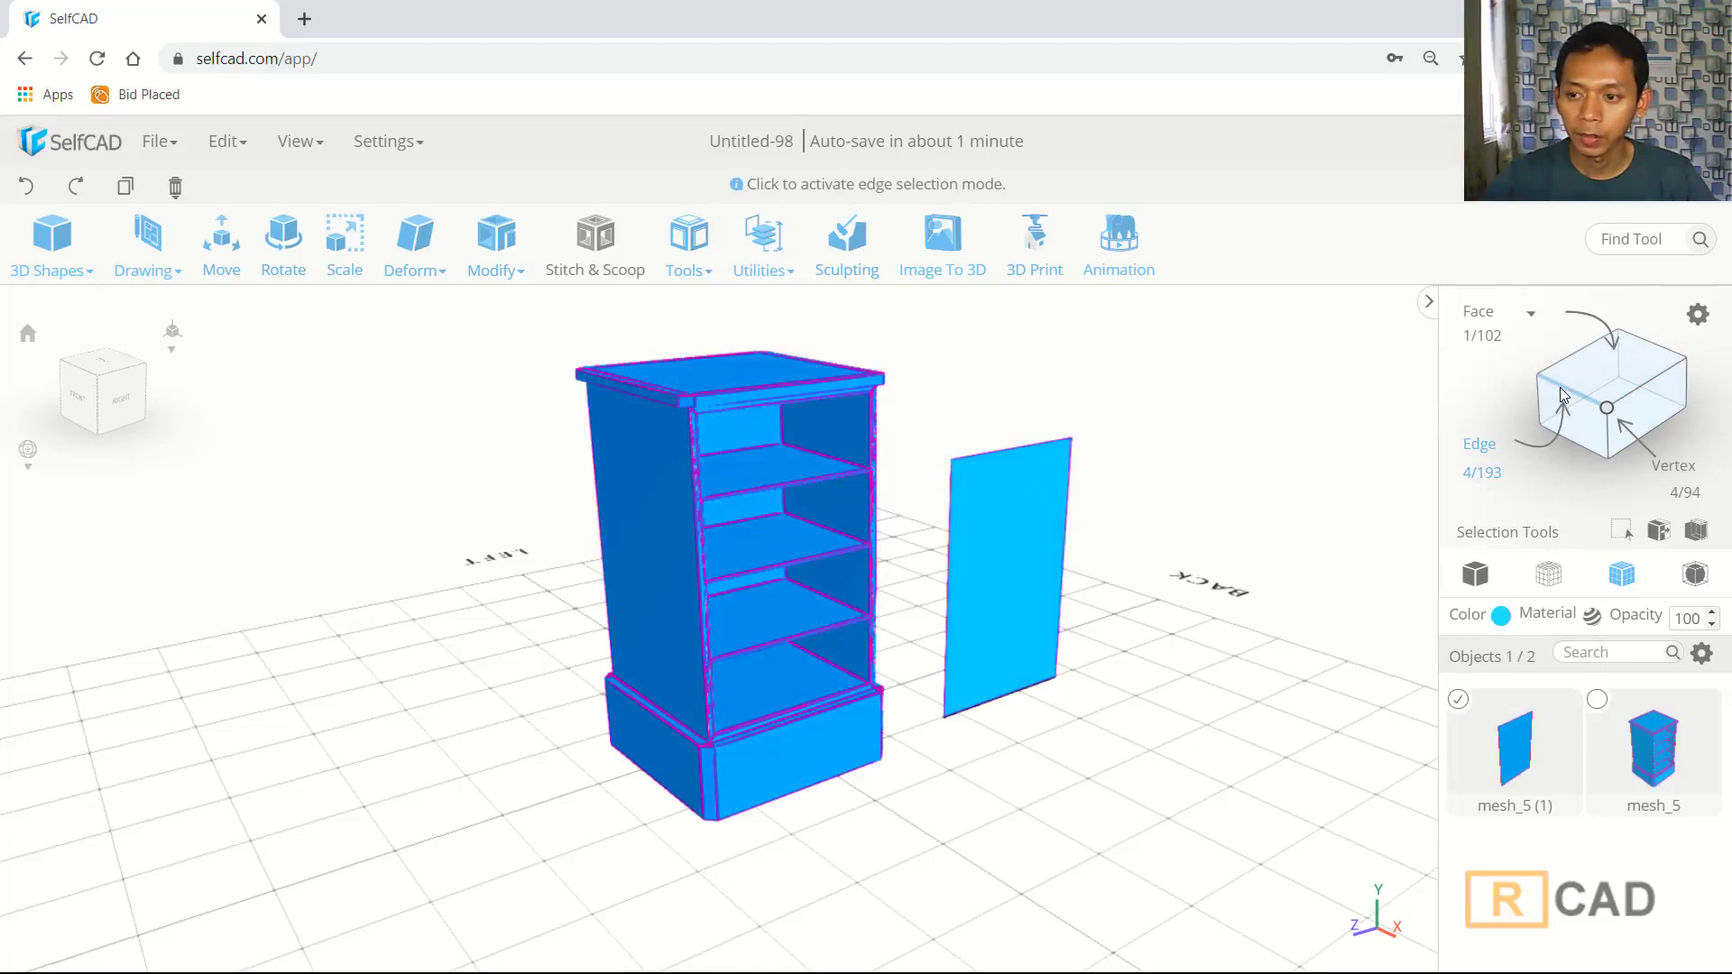
pyautogui.click(1537, 421)
pyautogui.moveTo(1171, 370); pyautogui.dragTo(909, 791)
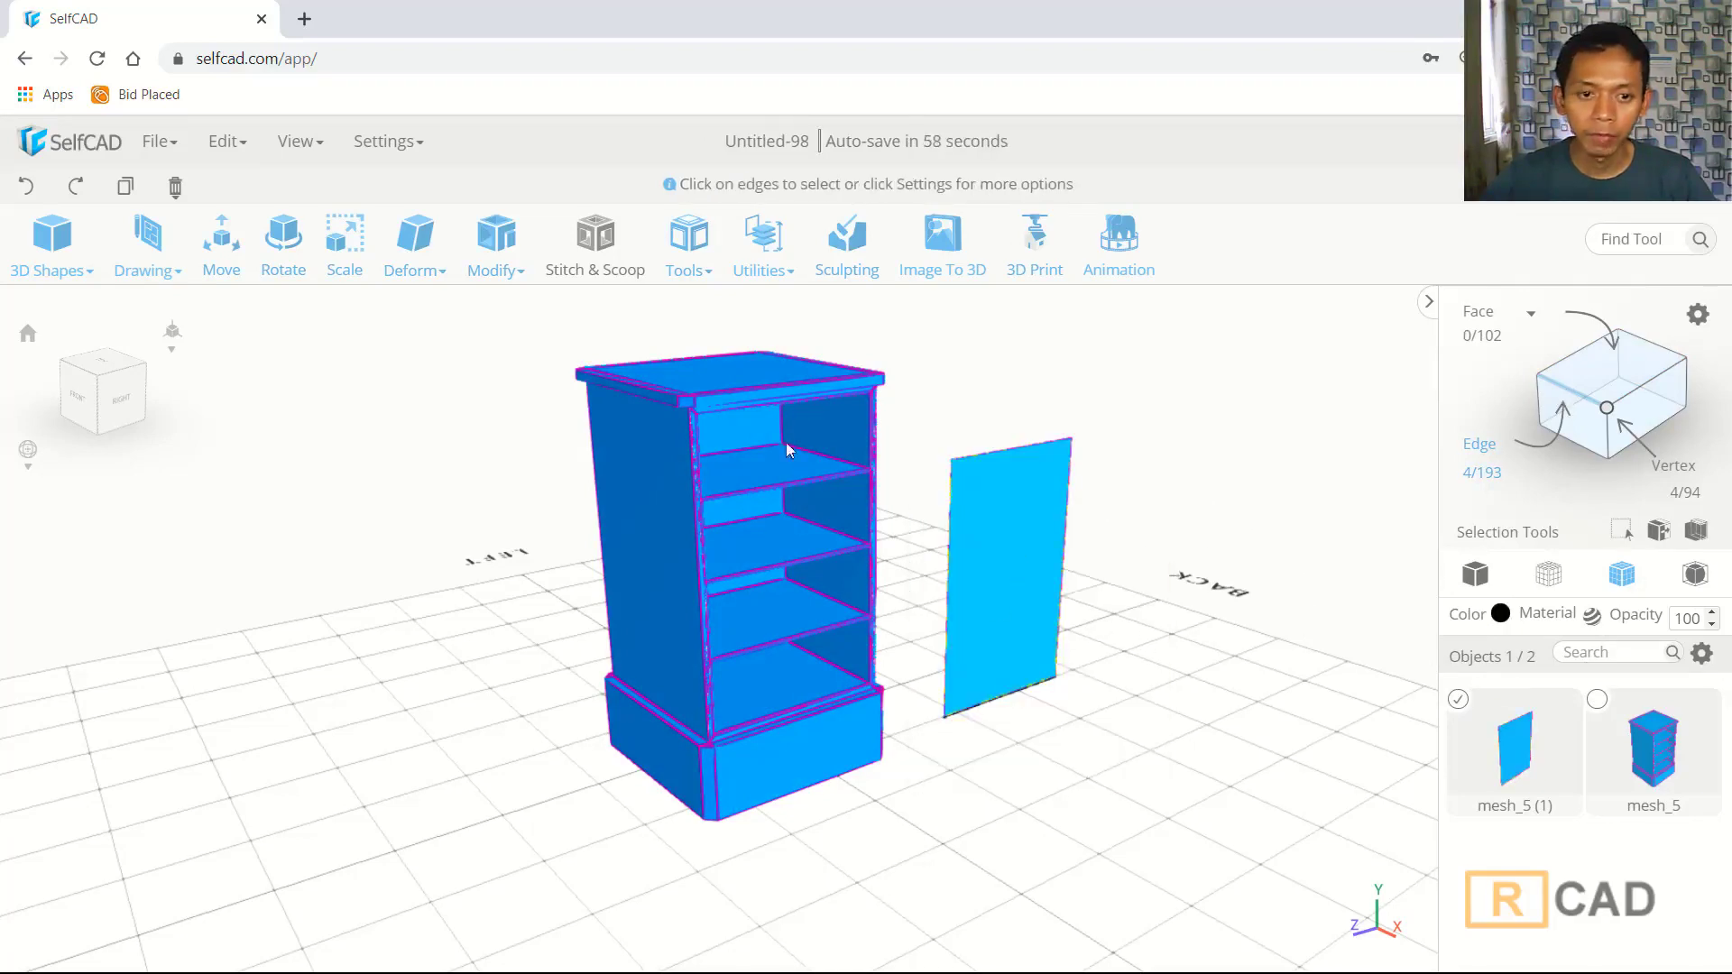
# - Snap the panel onto the cabinet's front bottom edge using Utilities > Snap
pyautogui.click(763, 248)
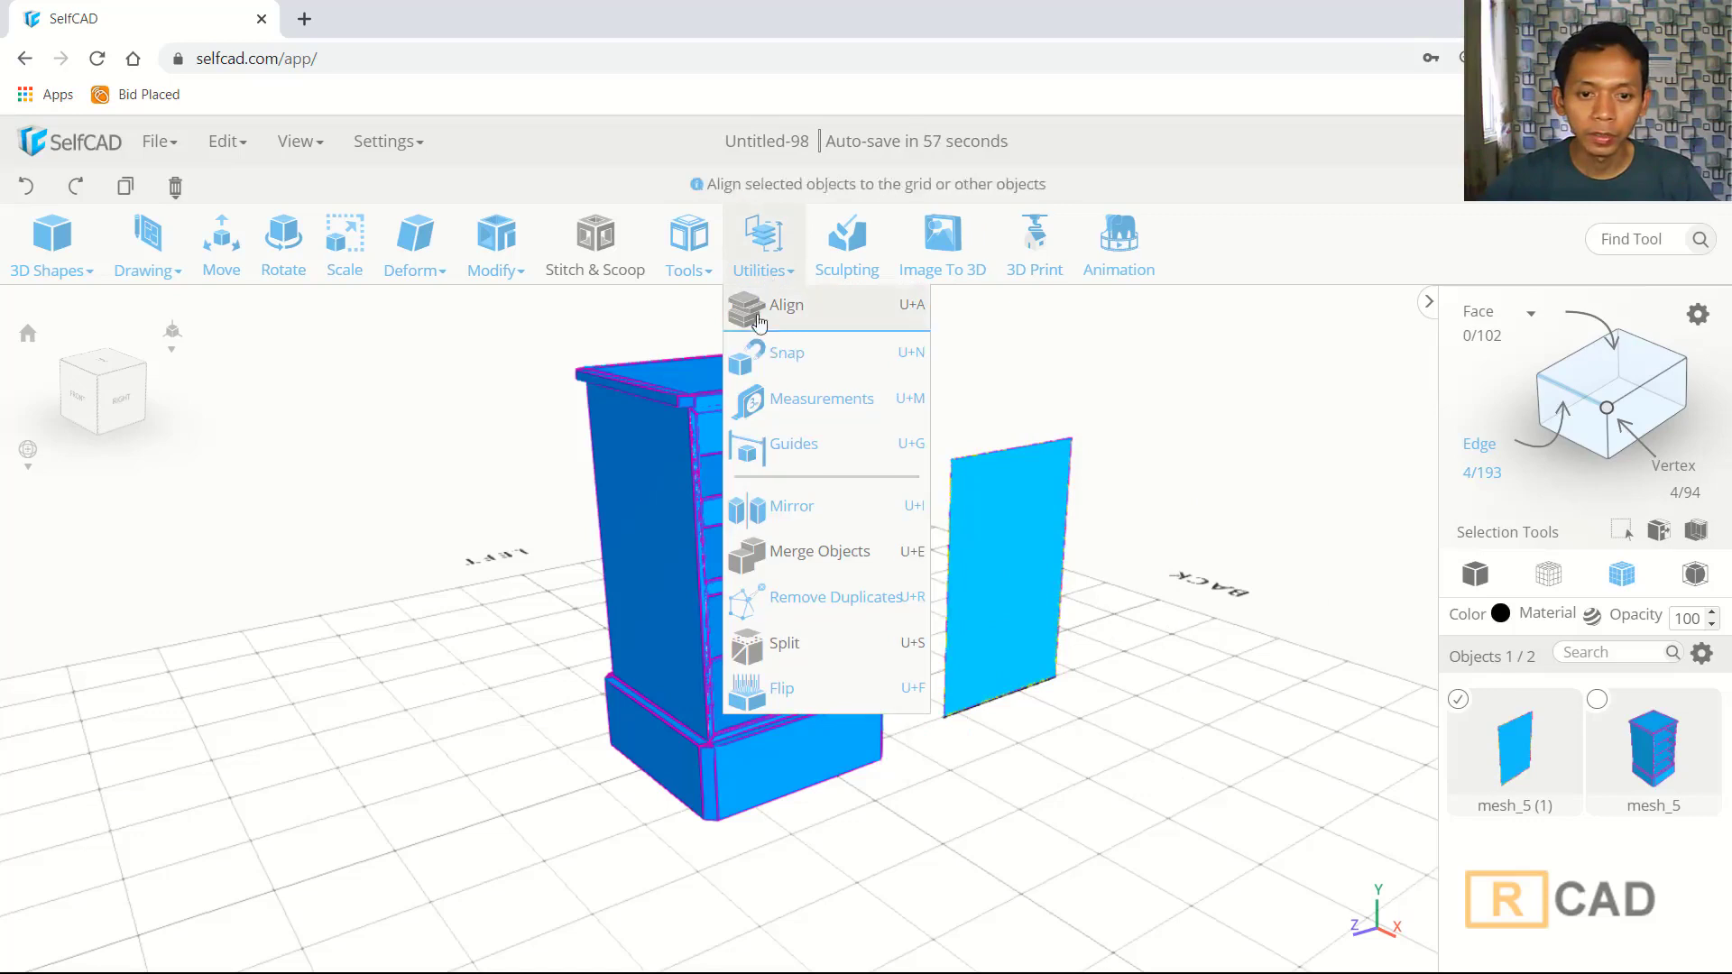
pyautogui.click(805, 354)
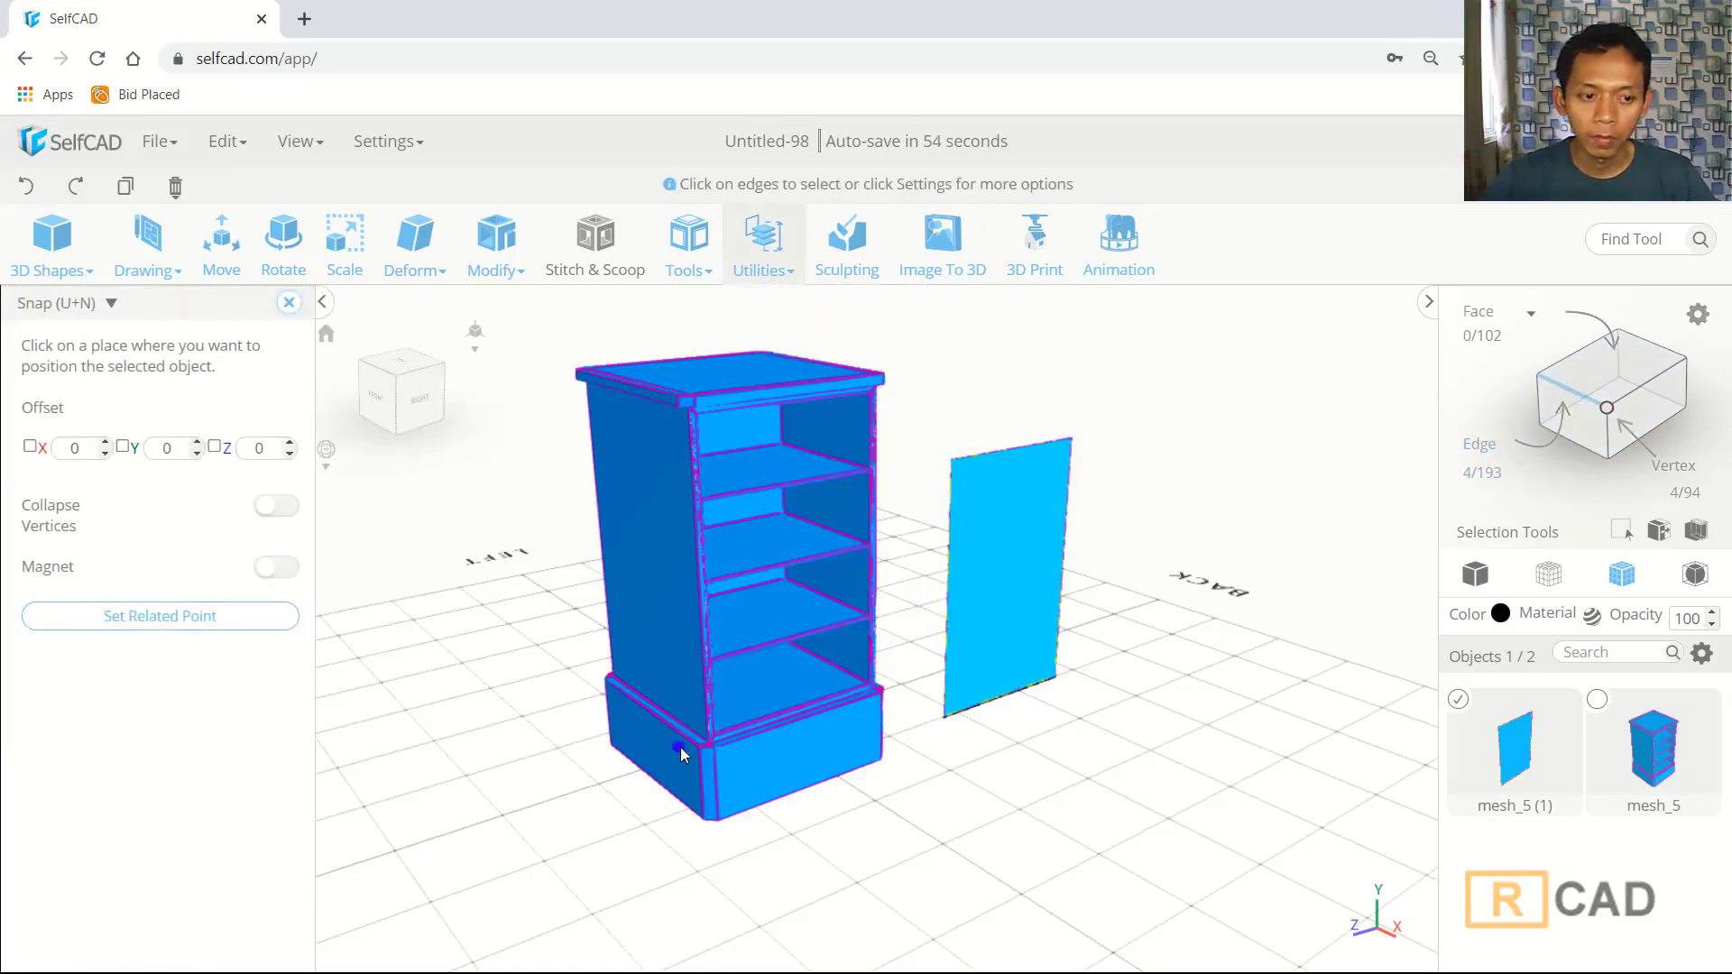
pyautogui.scroll(5, 781, 724)
pyautogui.scroll(3, 781, 723)
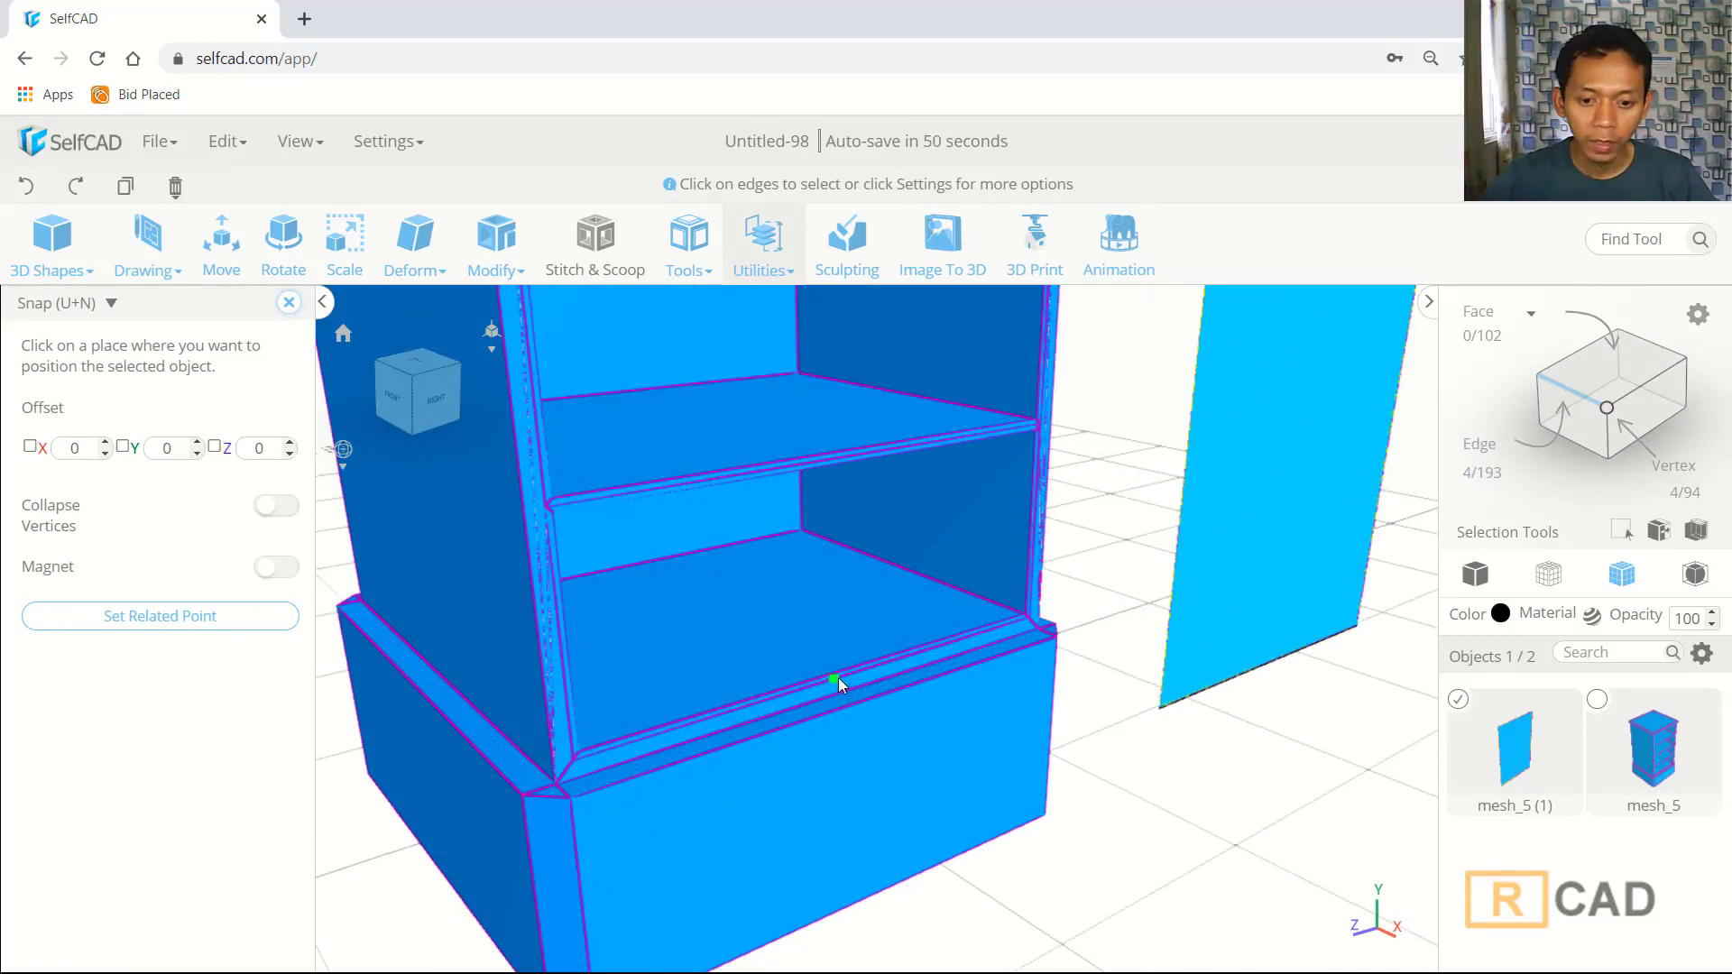
pyautogui.click(837, 678)
pyautogui.moveTo(1041, 684)
pyautogui.mouseDown(button='right')
pyautogui.moveTo(934, 679)
pyautogui.moveTo(1048, 697)
pyautogui.mouseUp(button='right')
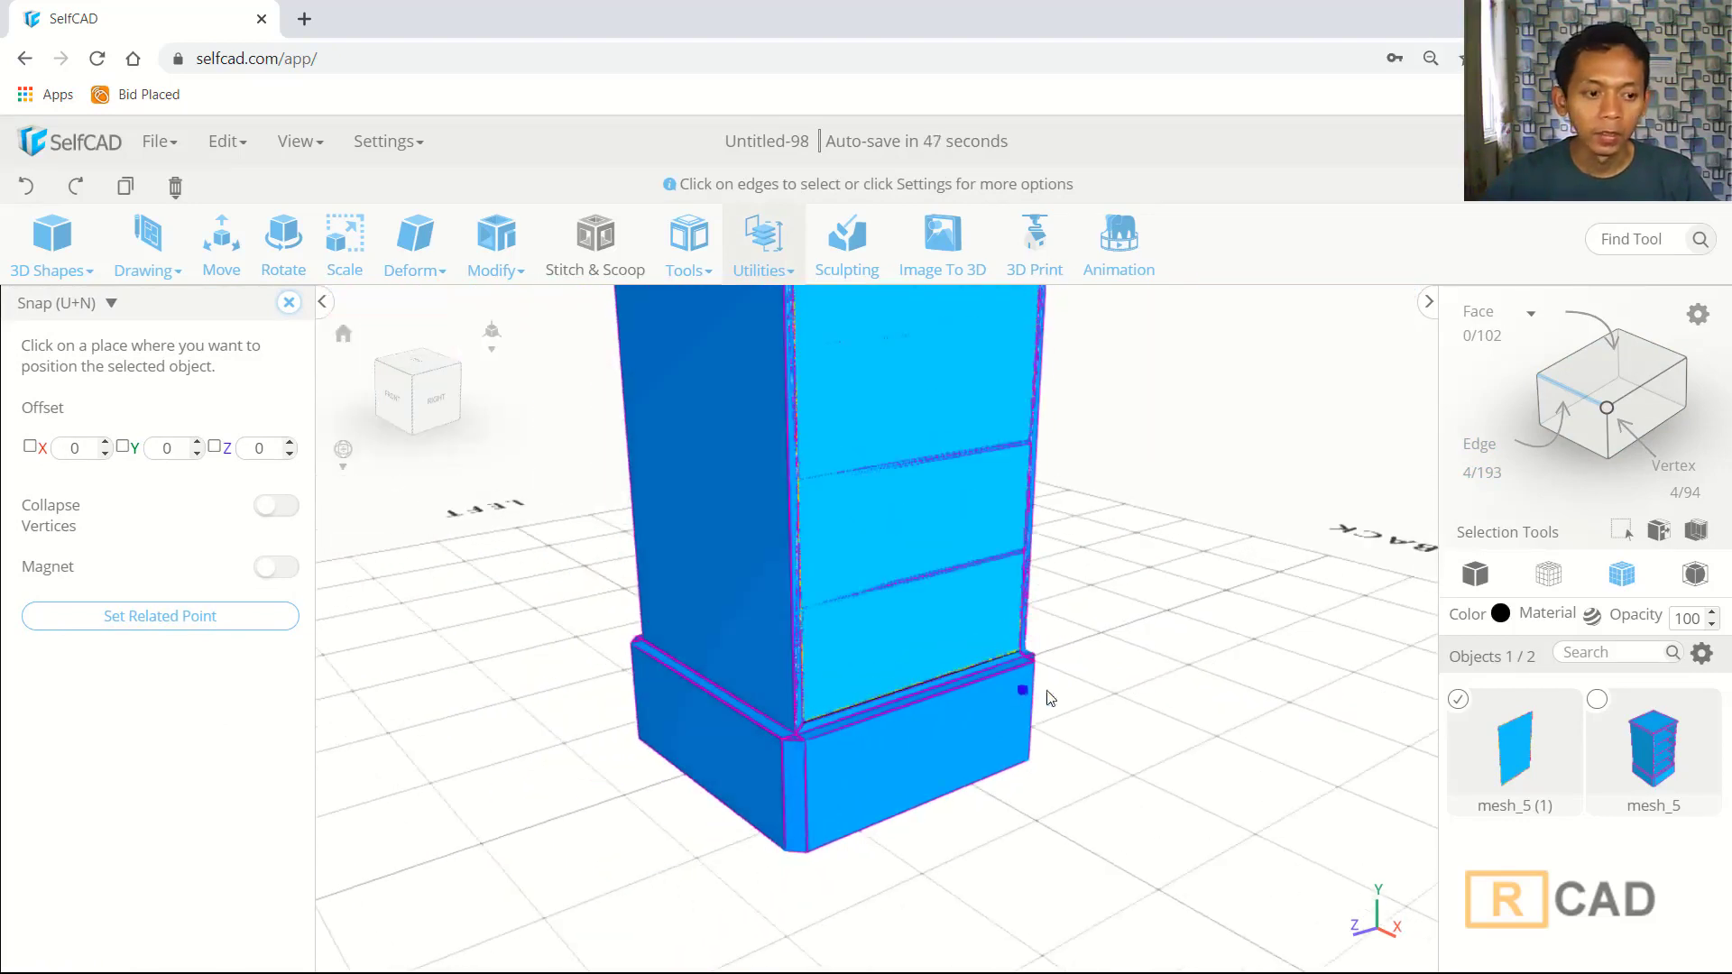
pyautogui.click(288, 303)
# - Rotate the door about a pivot at its base corner to swing it open
pyautogui.click(291, 263)
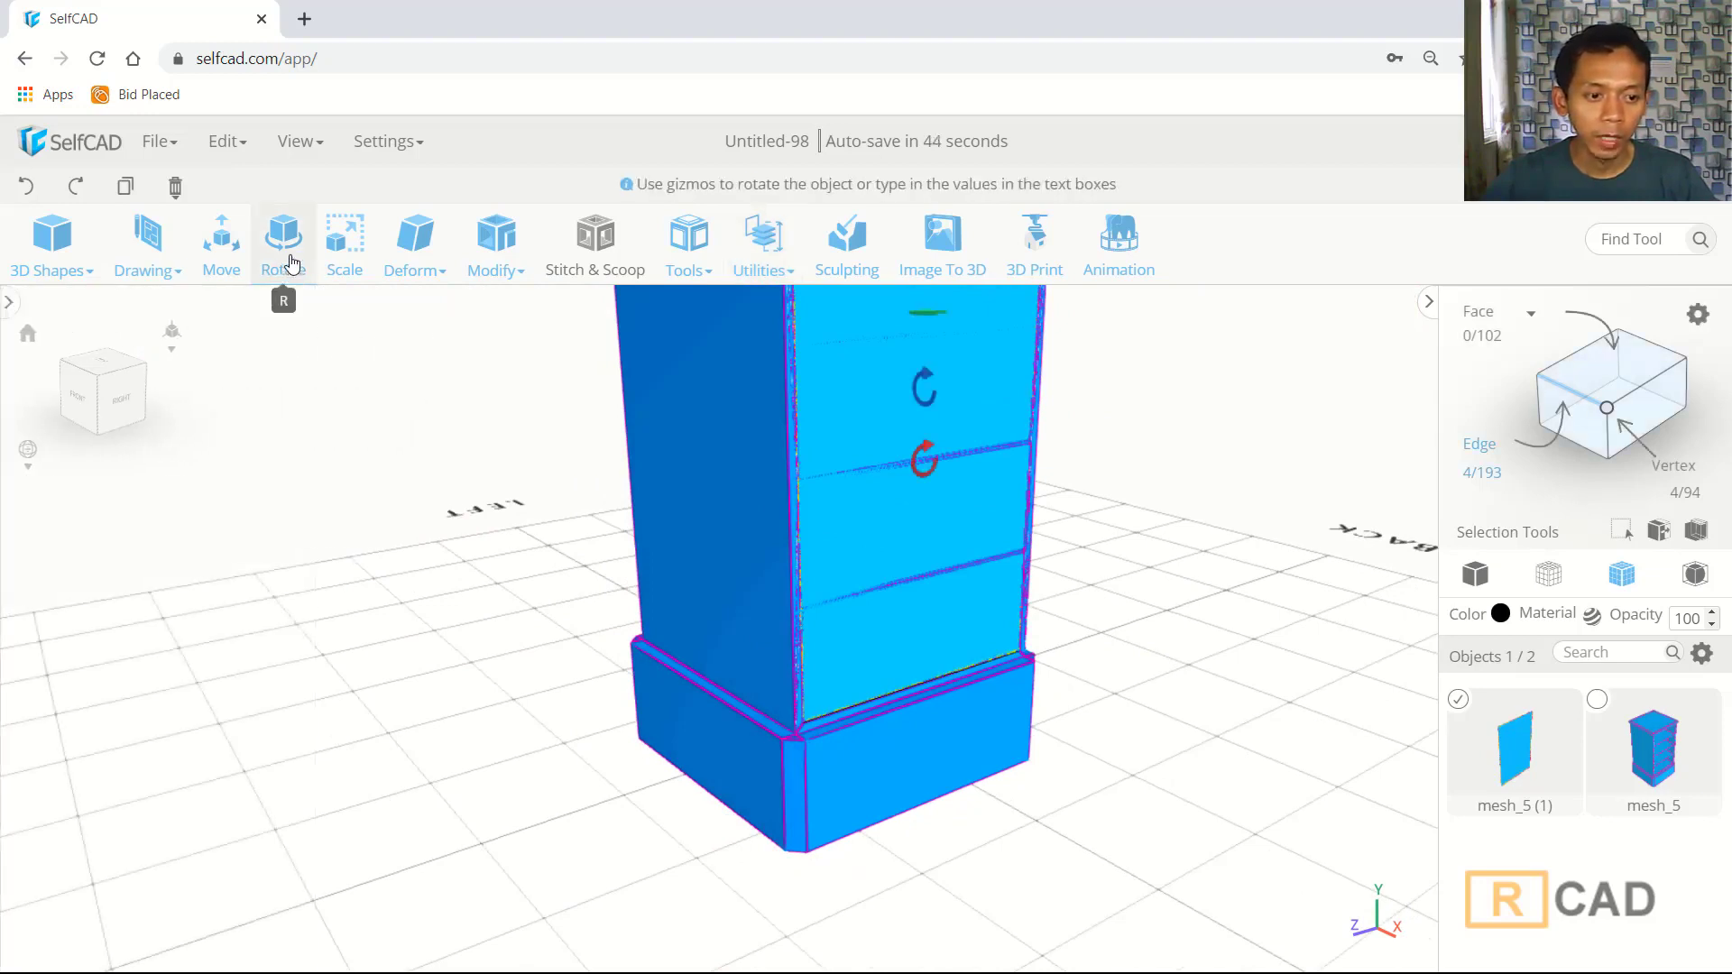
pyautogui.click(168, 442)
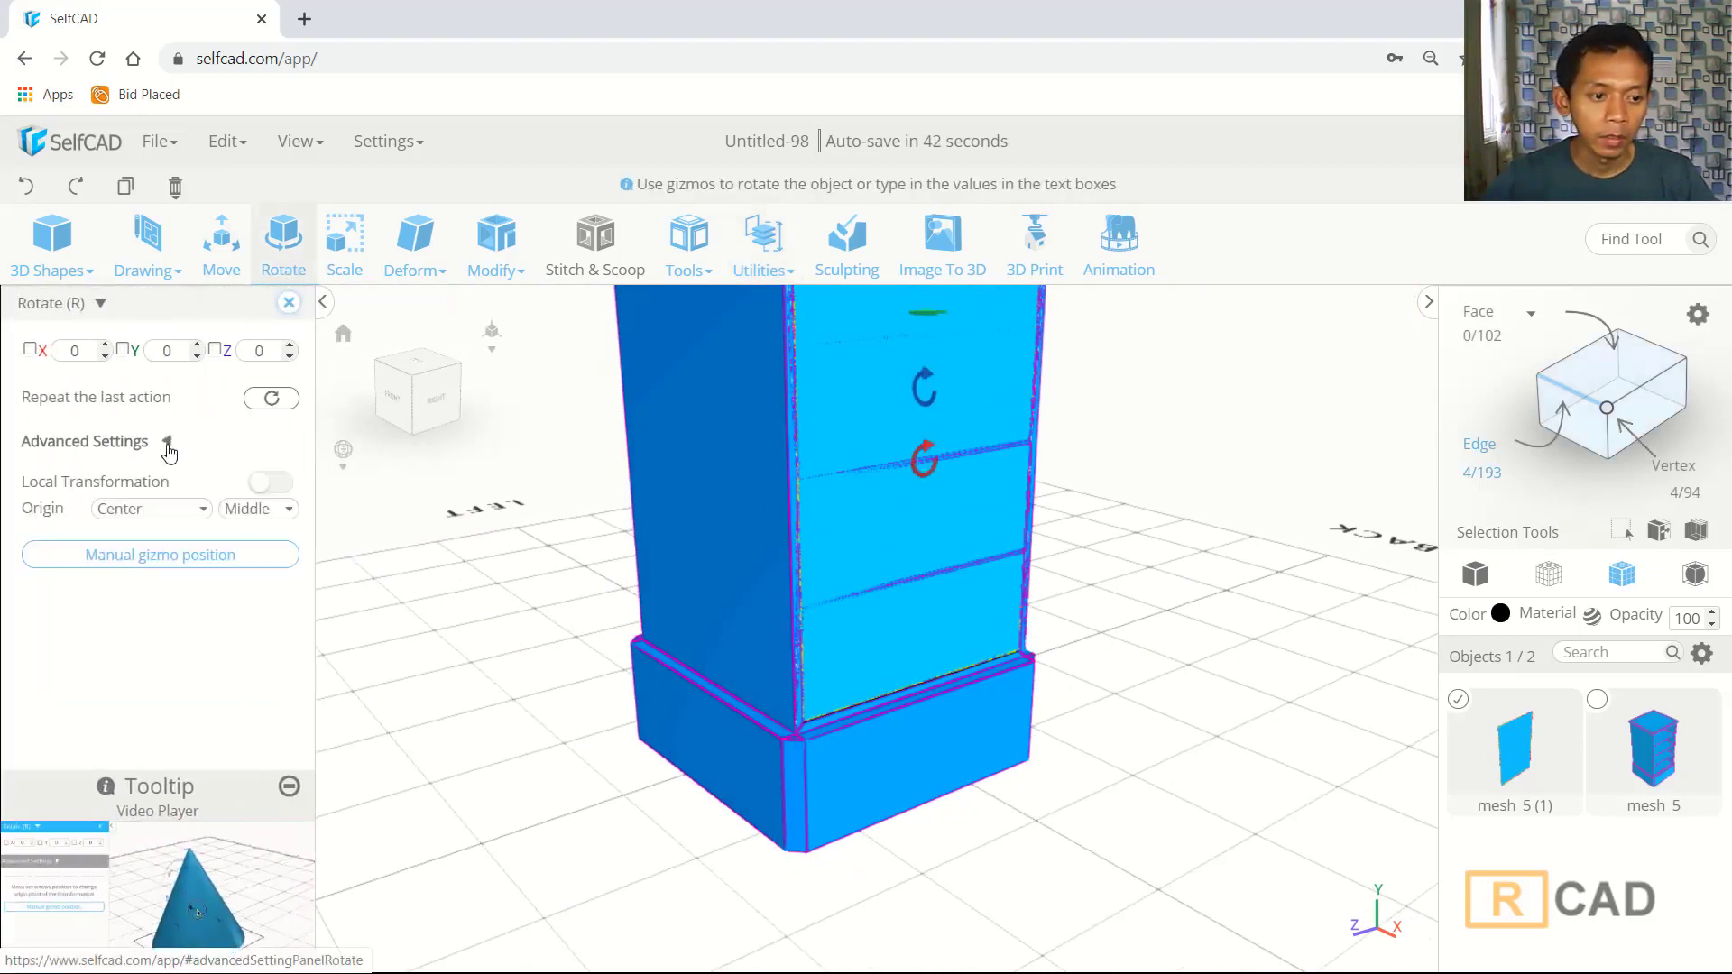
pyautogui.click(155, 558)
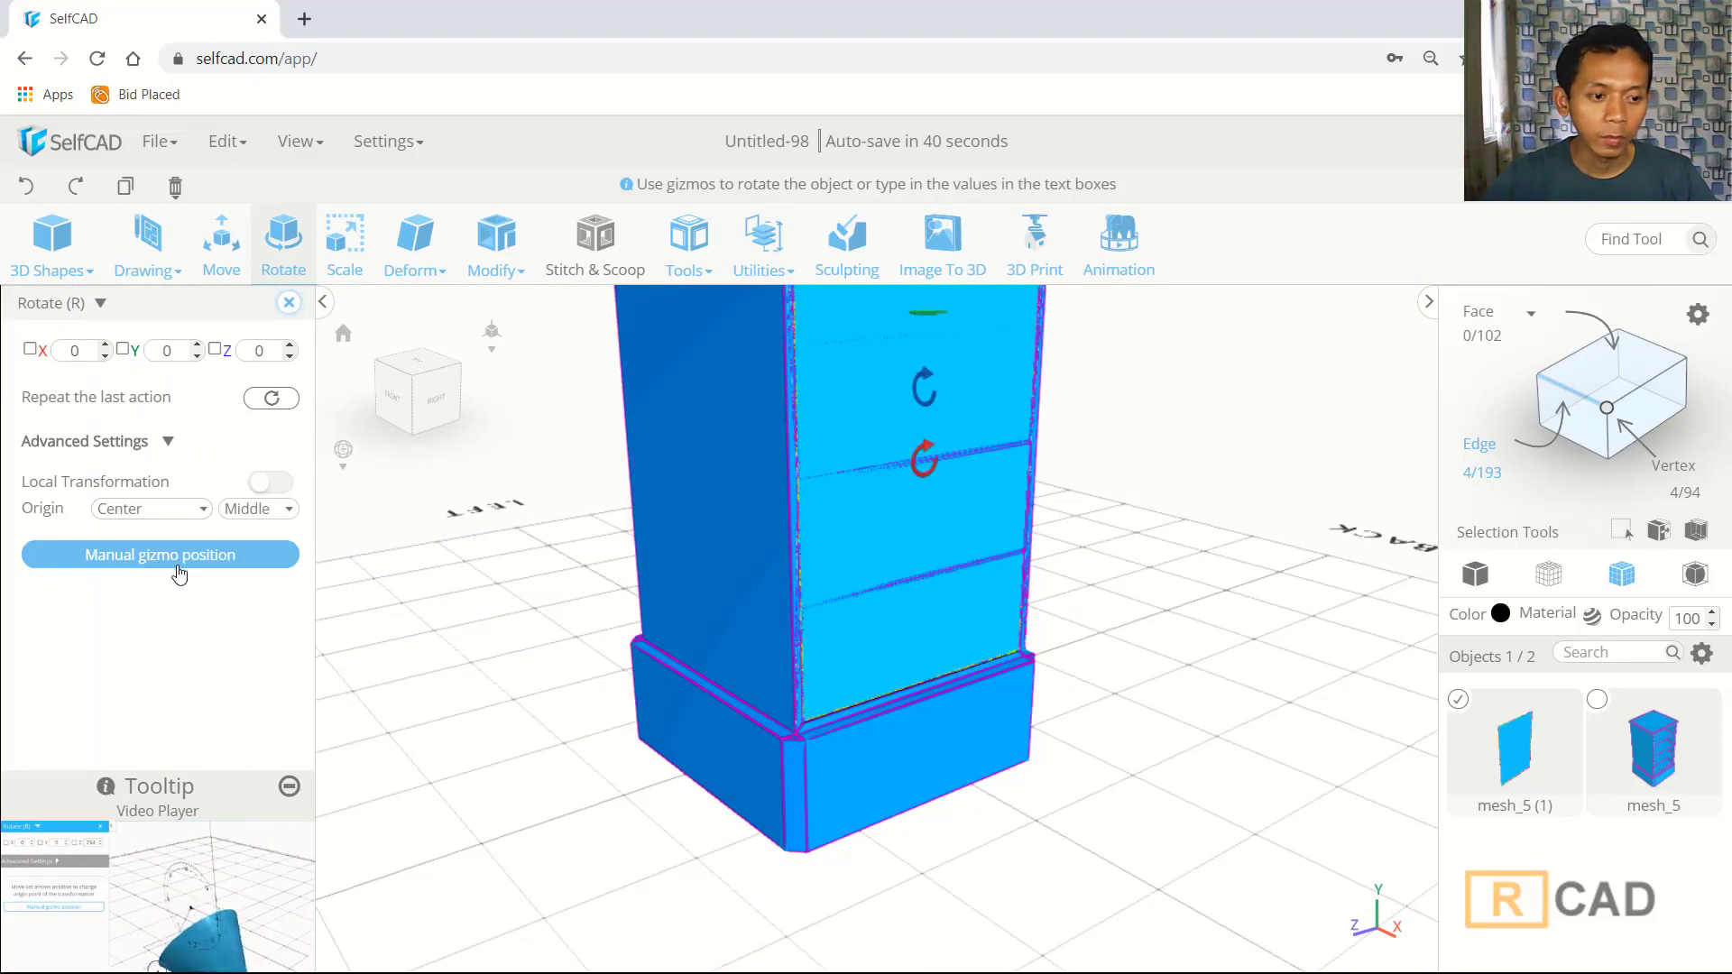
pyautogui.click(173, 568)
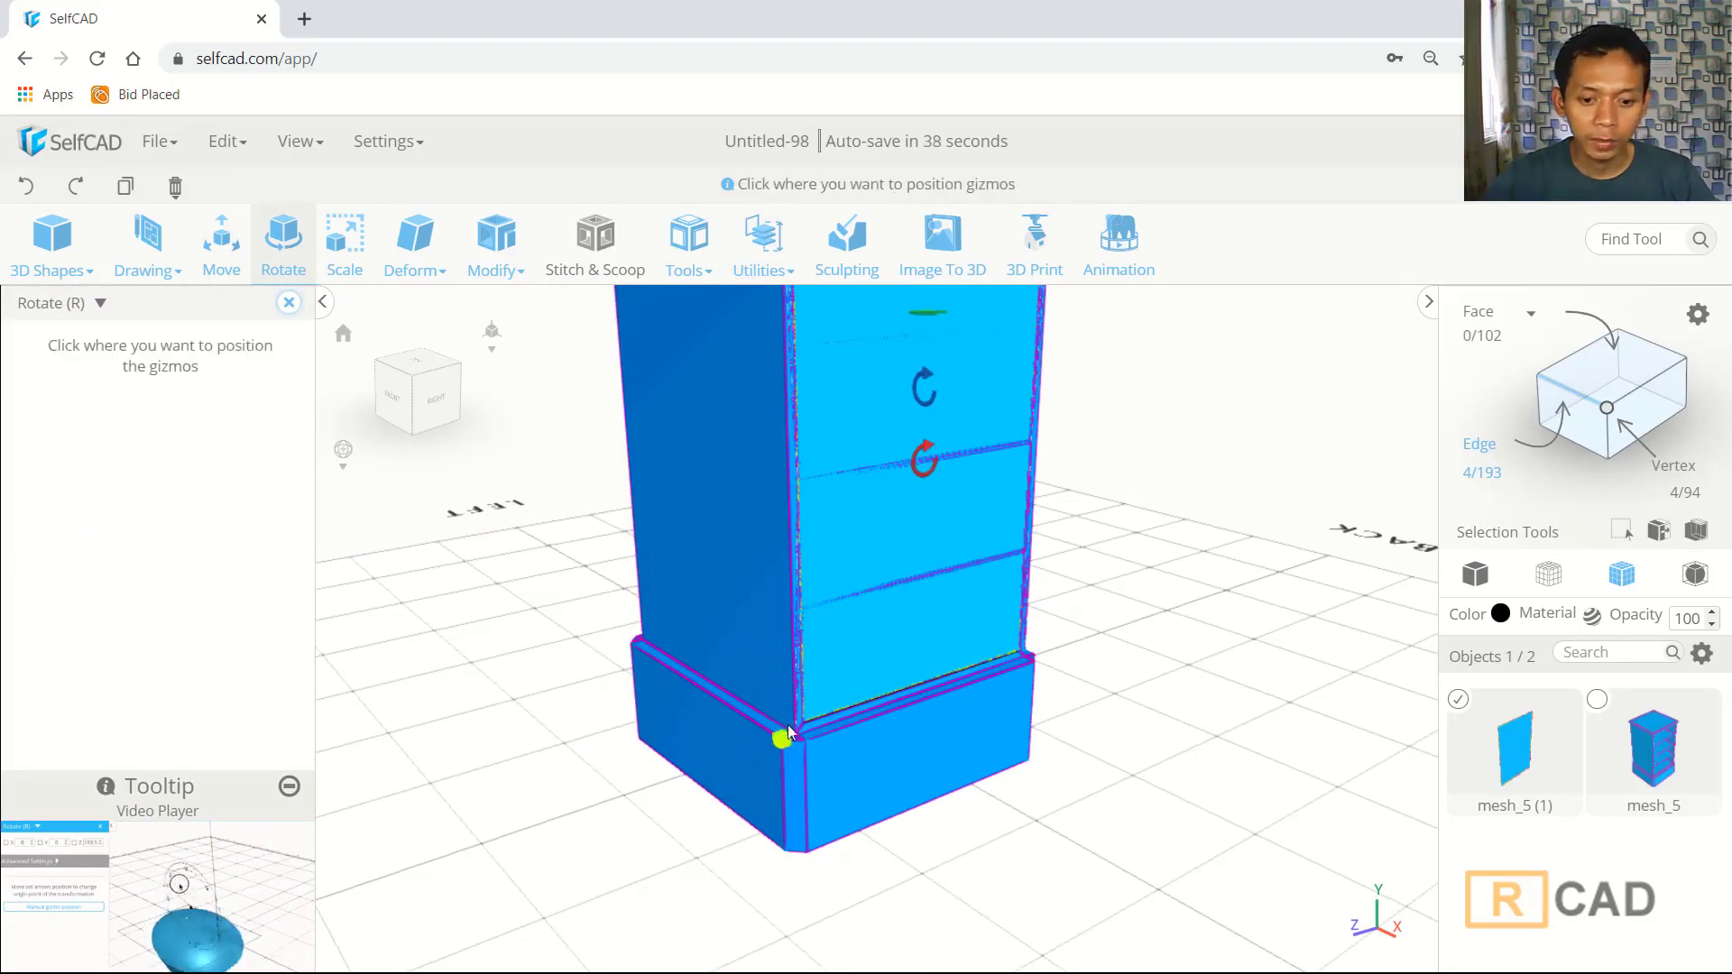
pyautogui.scroll(2, 800, 729)
pyautogui.scroll(3, 804, 731)
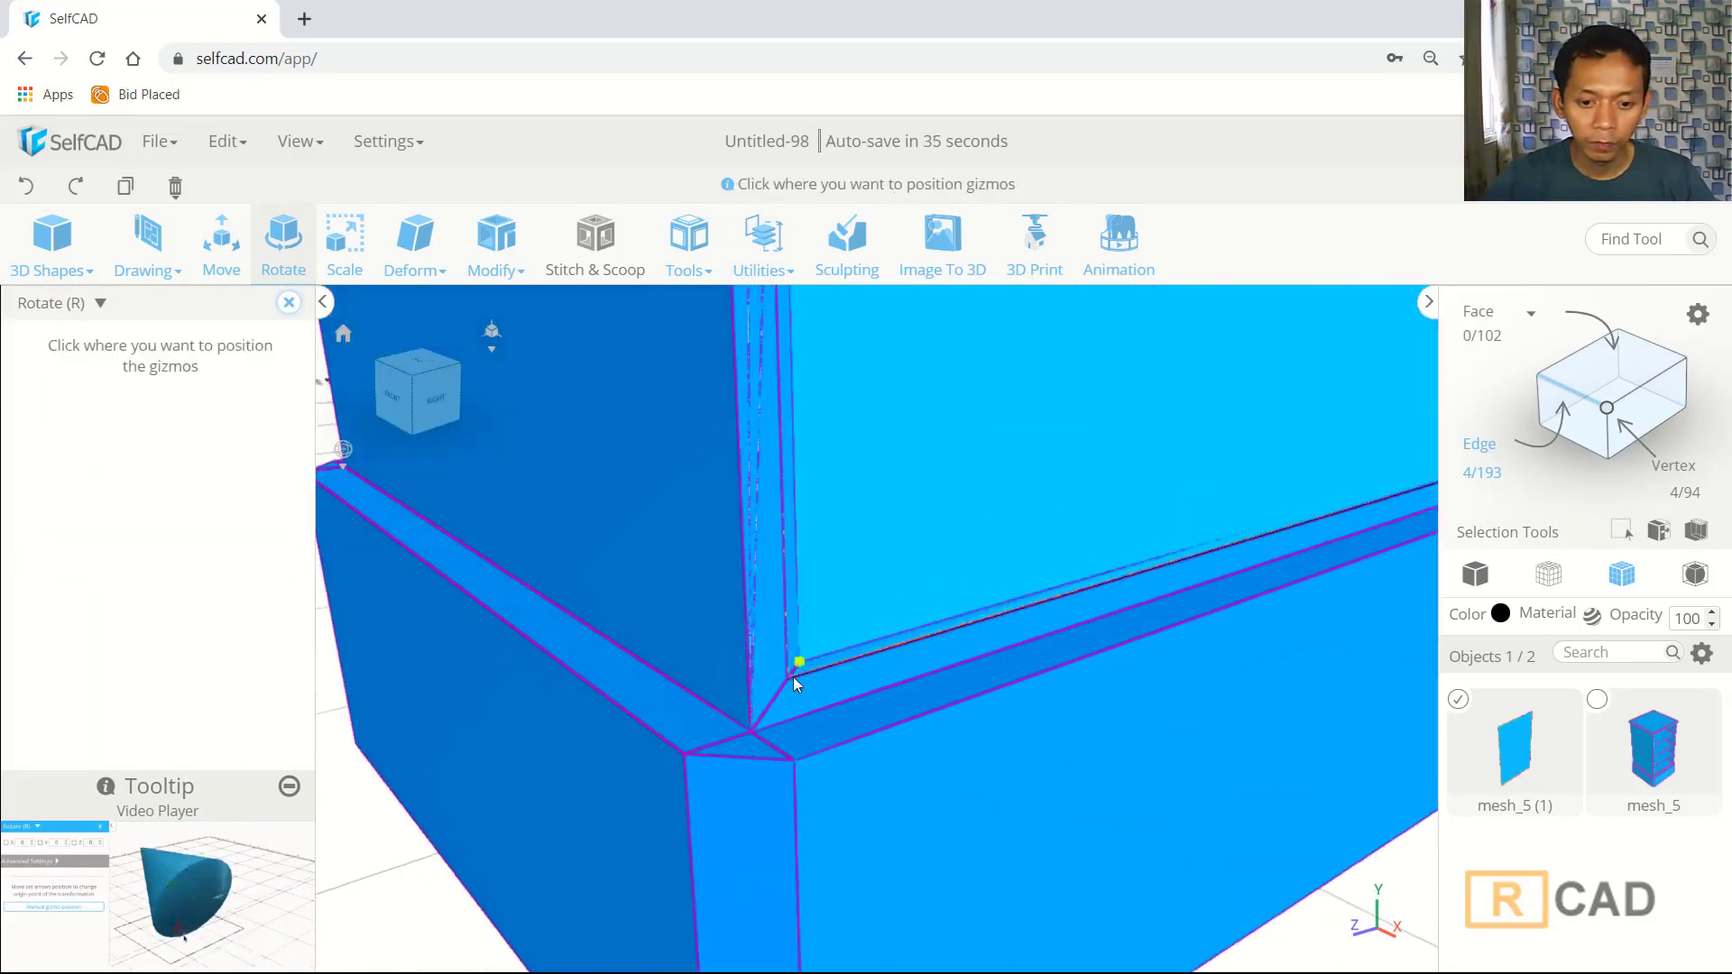
pyautogui.click(787, 680)
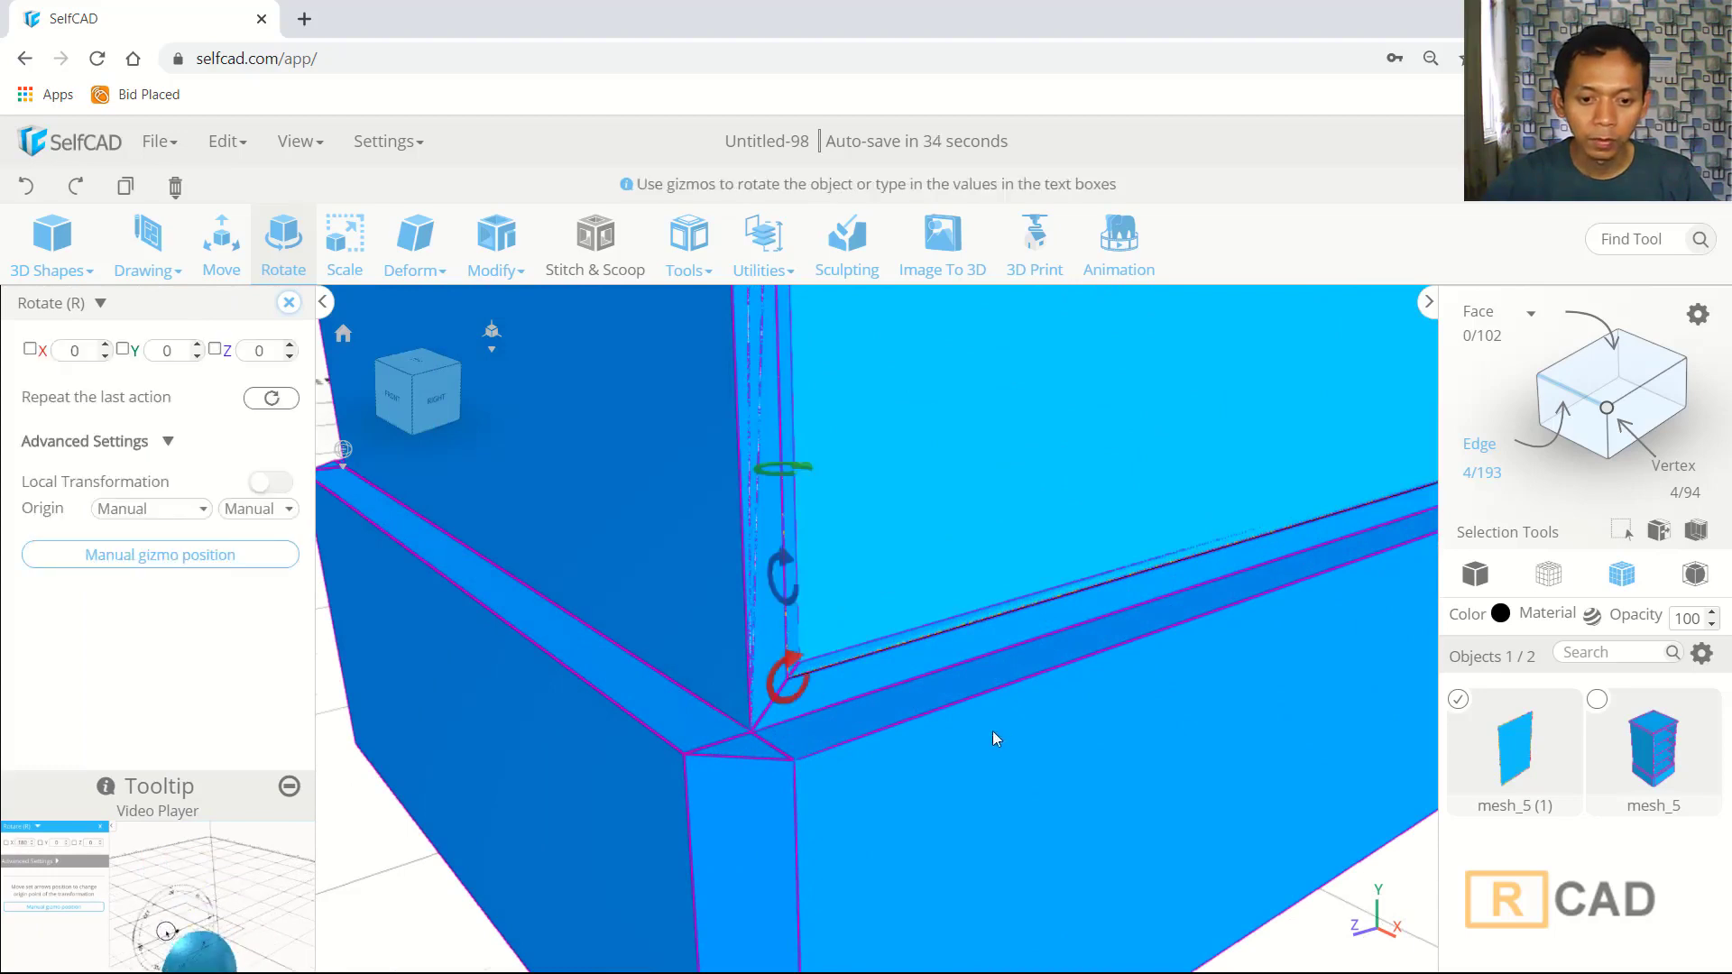
pyautogui.scroll(-4, 997, 725)
pyautogui.scroll(-4, 976, 738)
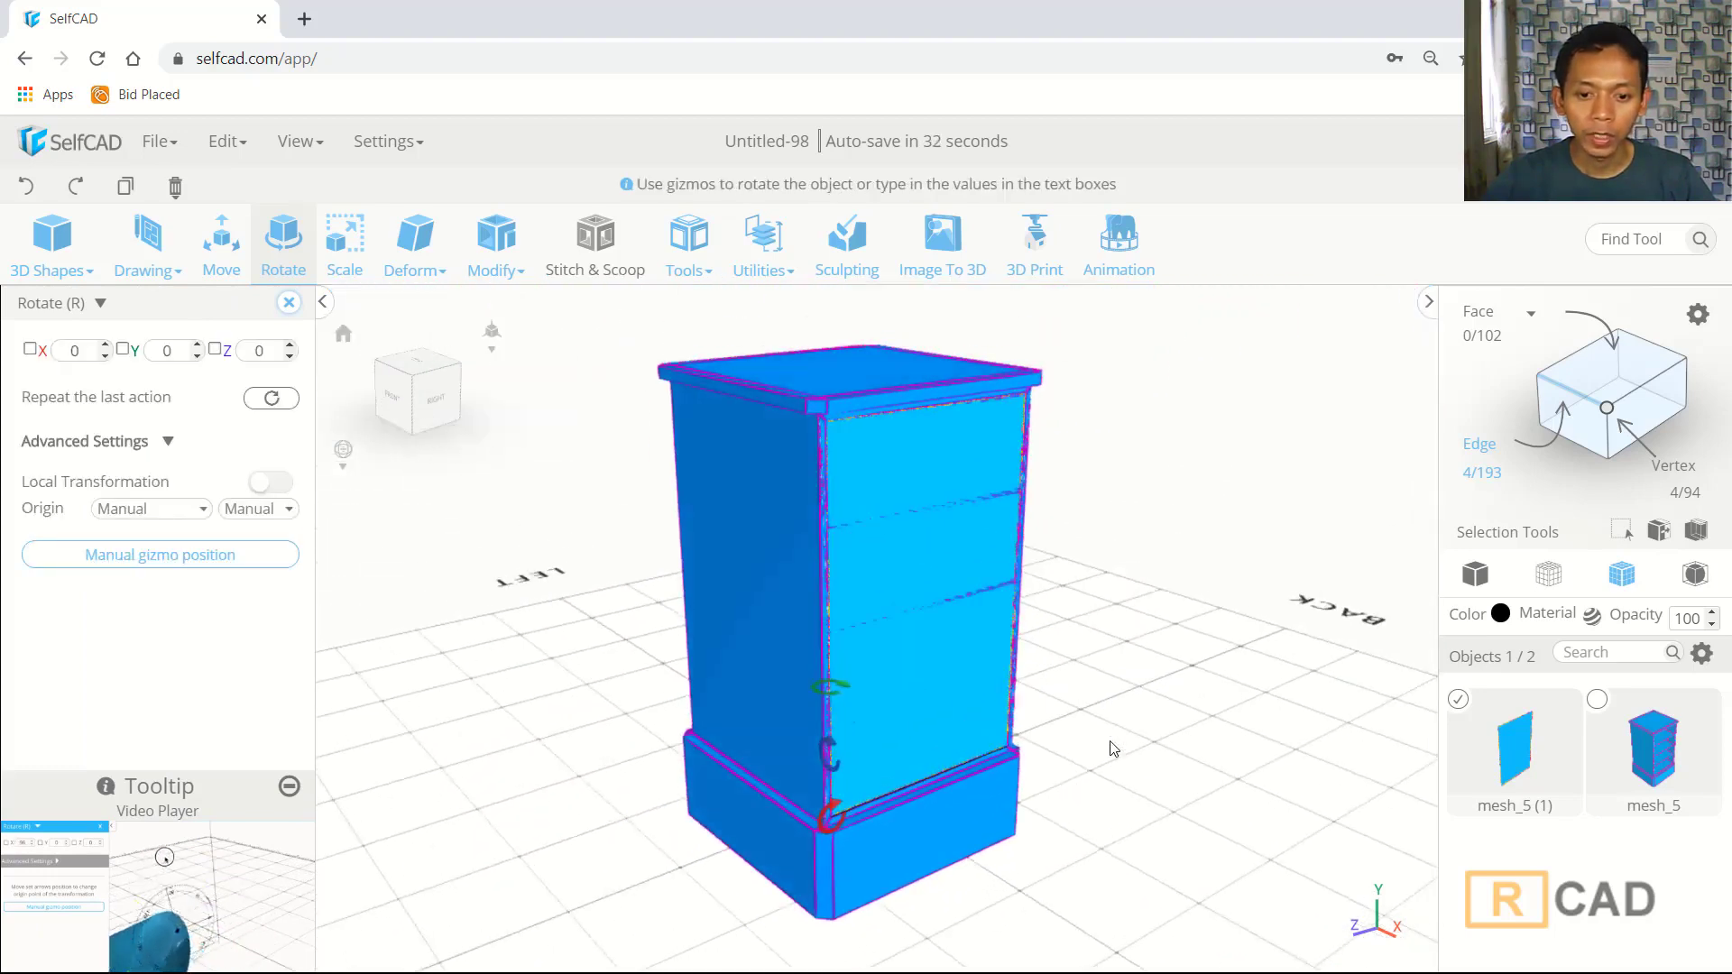
pyautogui.moveTo(887, 671); pyautogui.dragTo(958, 582)
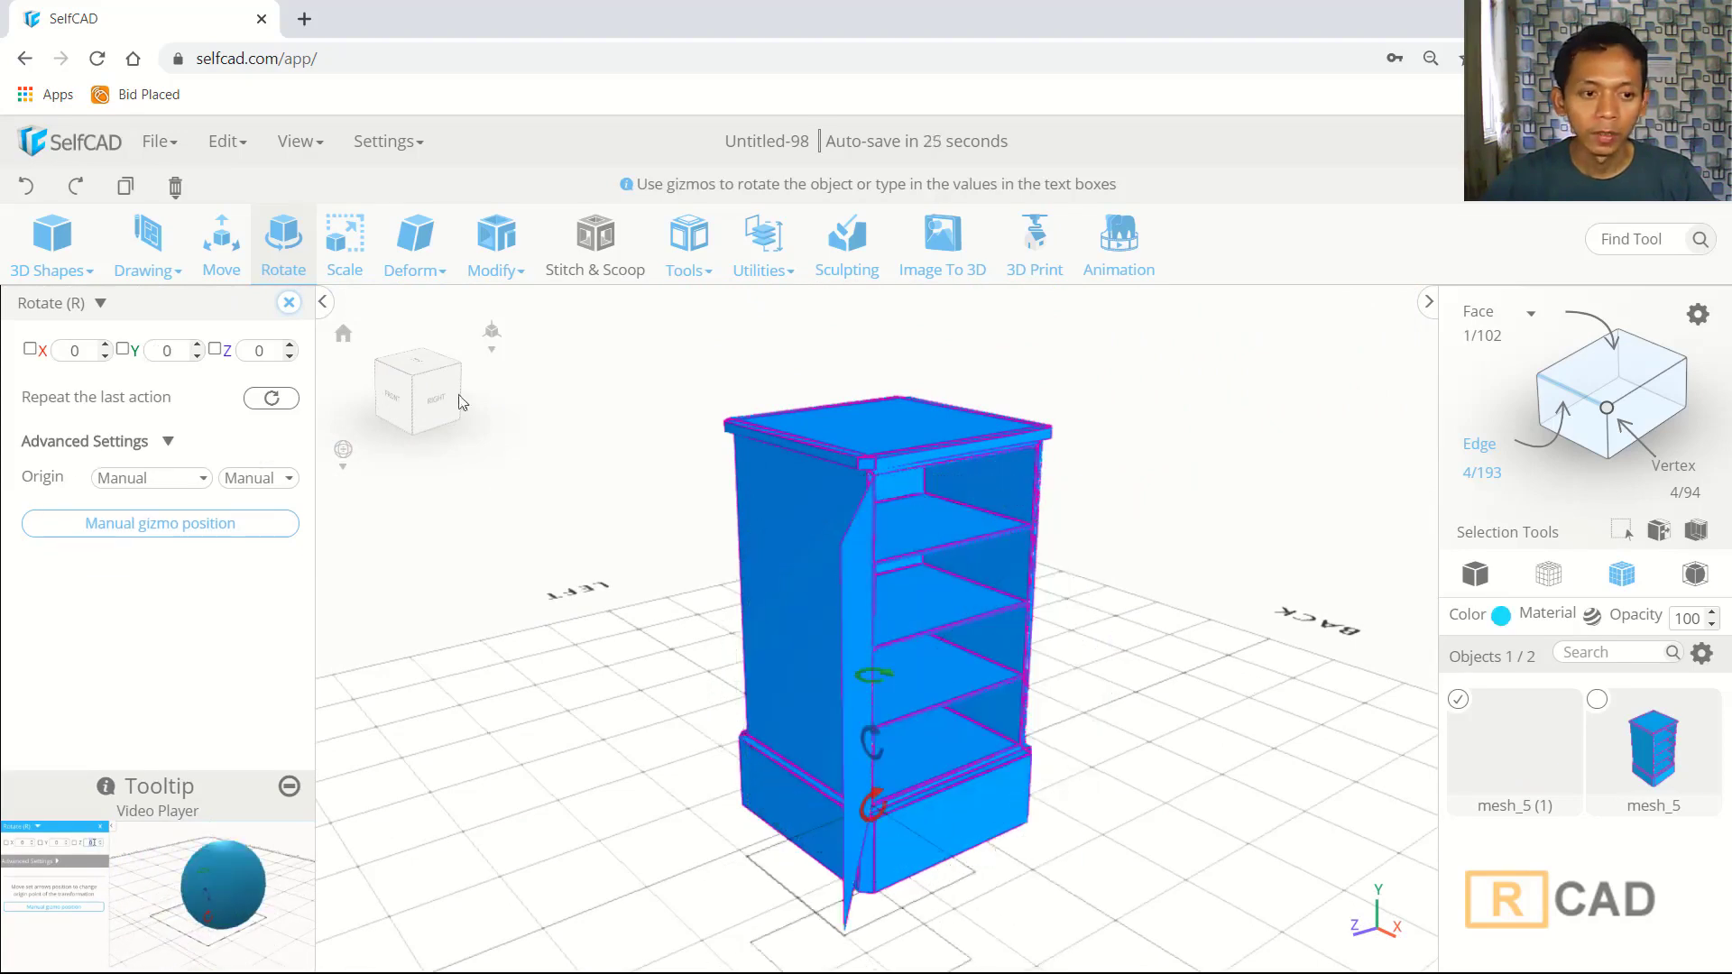
pyautogui.click(288, 302)
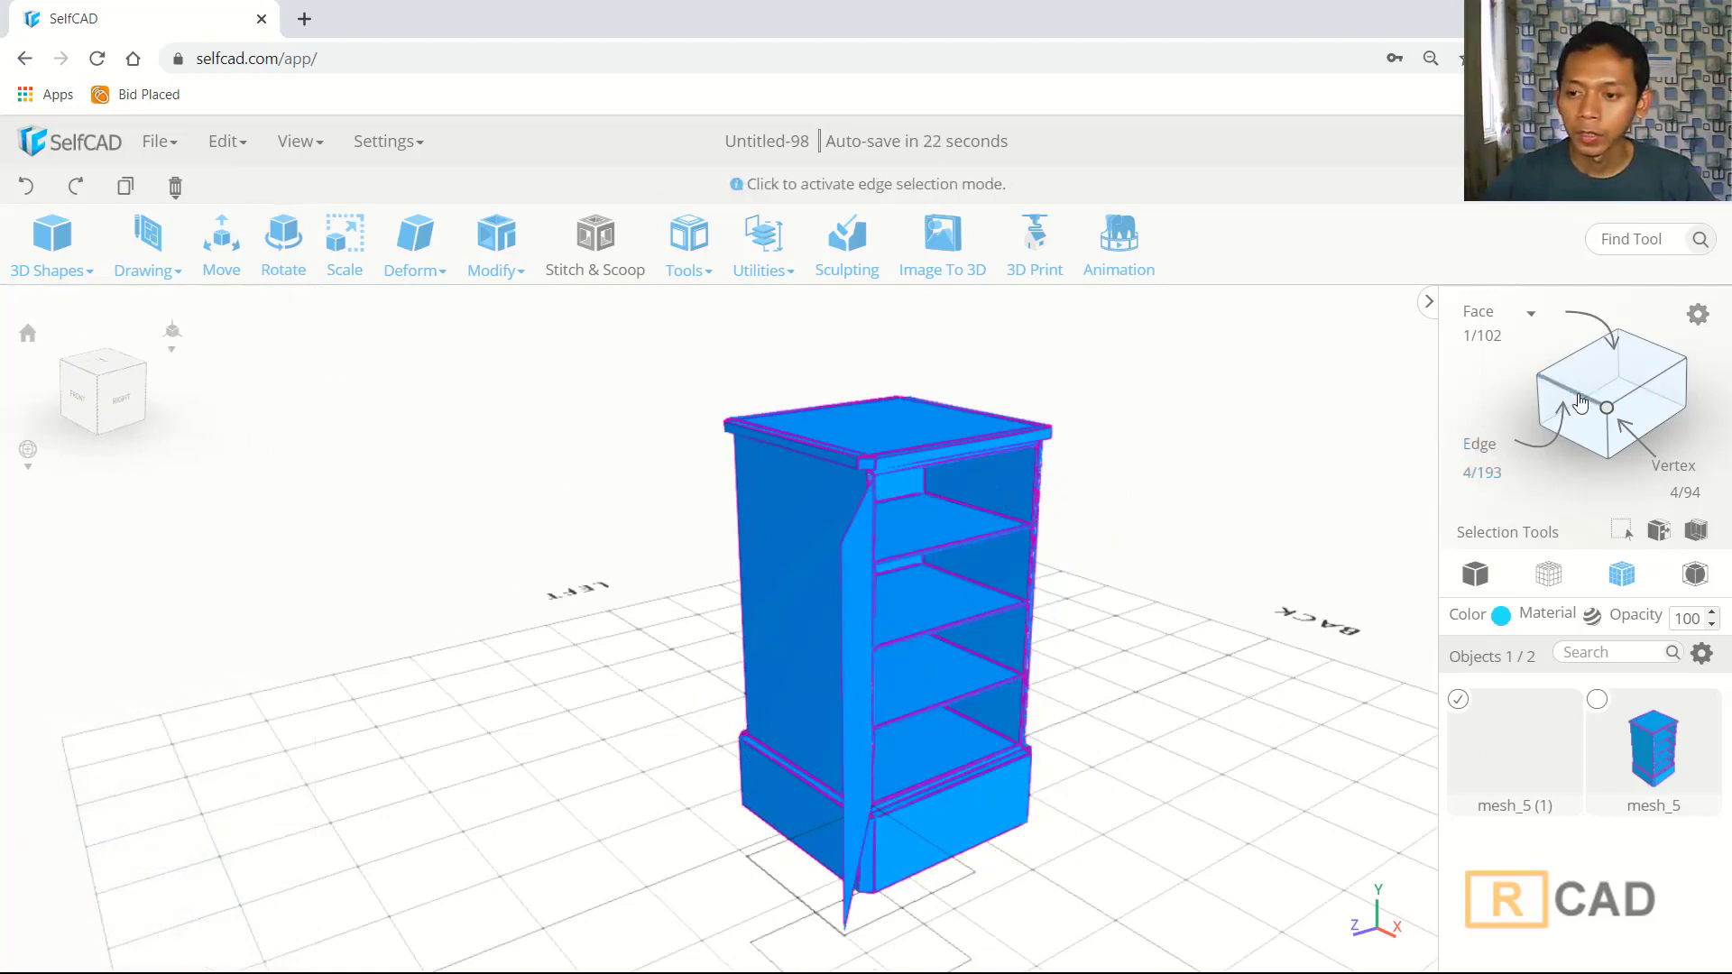
# - Reselect the swung-open door panel
pyautogui.moveTo(1285, 609); pyautogui.dragTo(1198, 680, button='right')
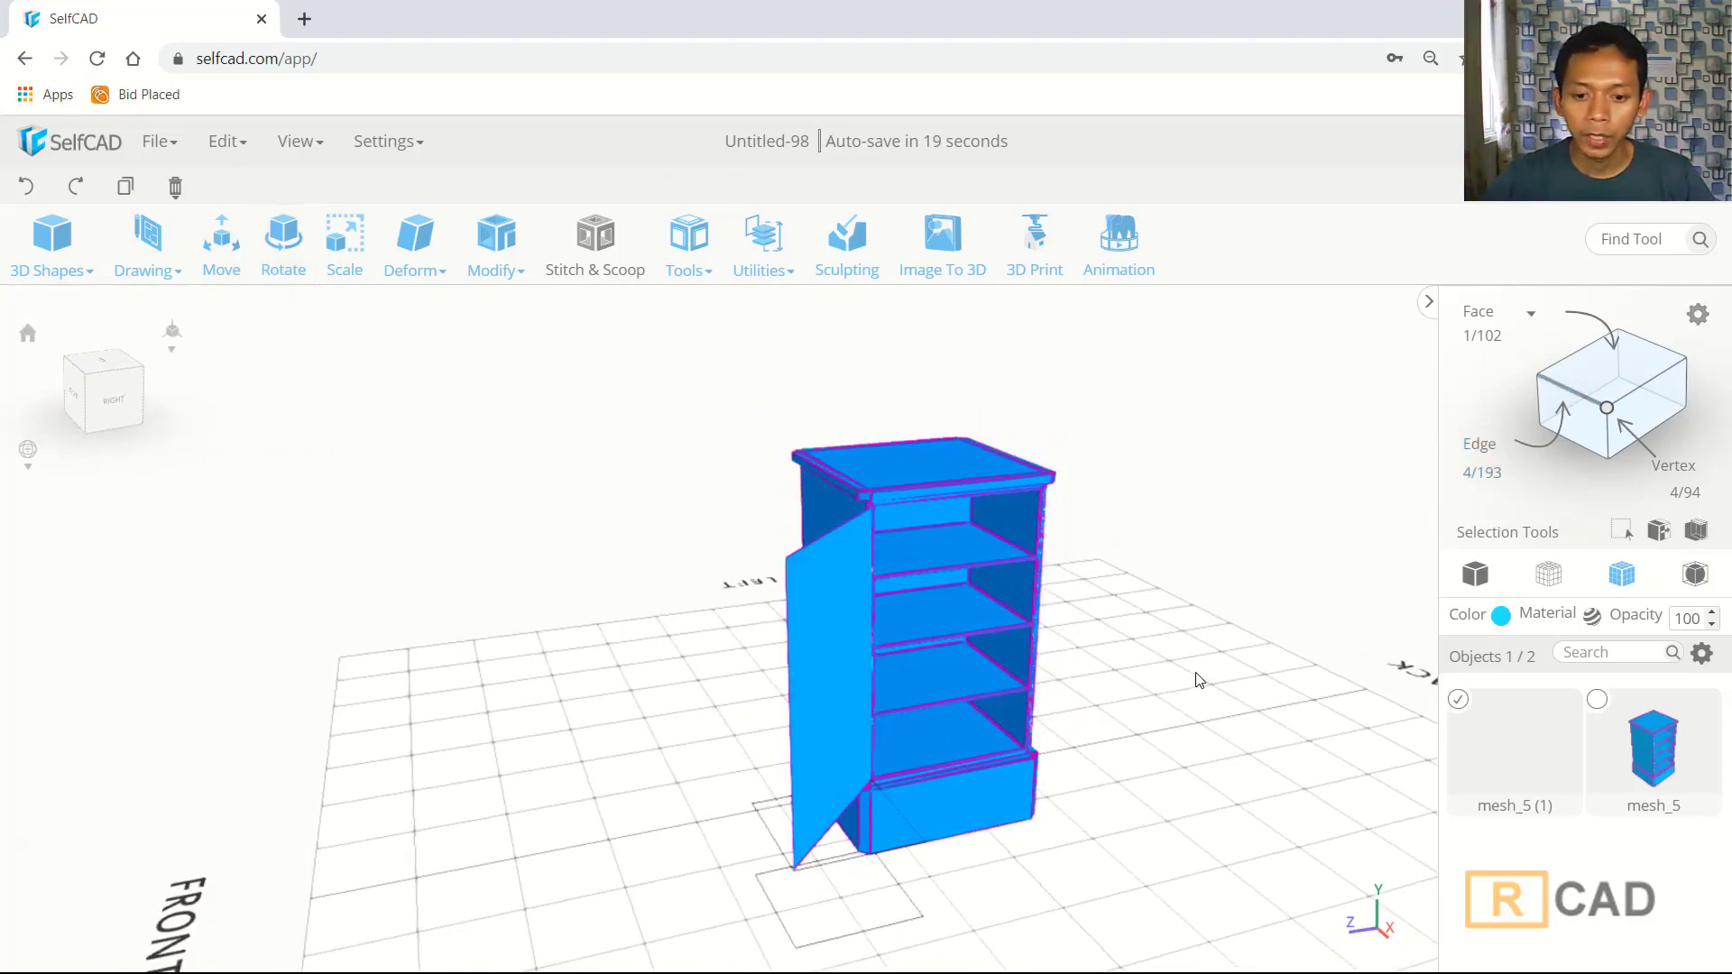
pyautogui.click(815, 637)
pyautogui.click(813, 636)
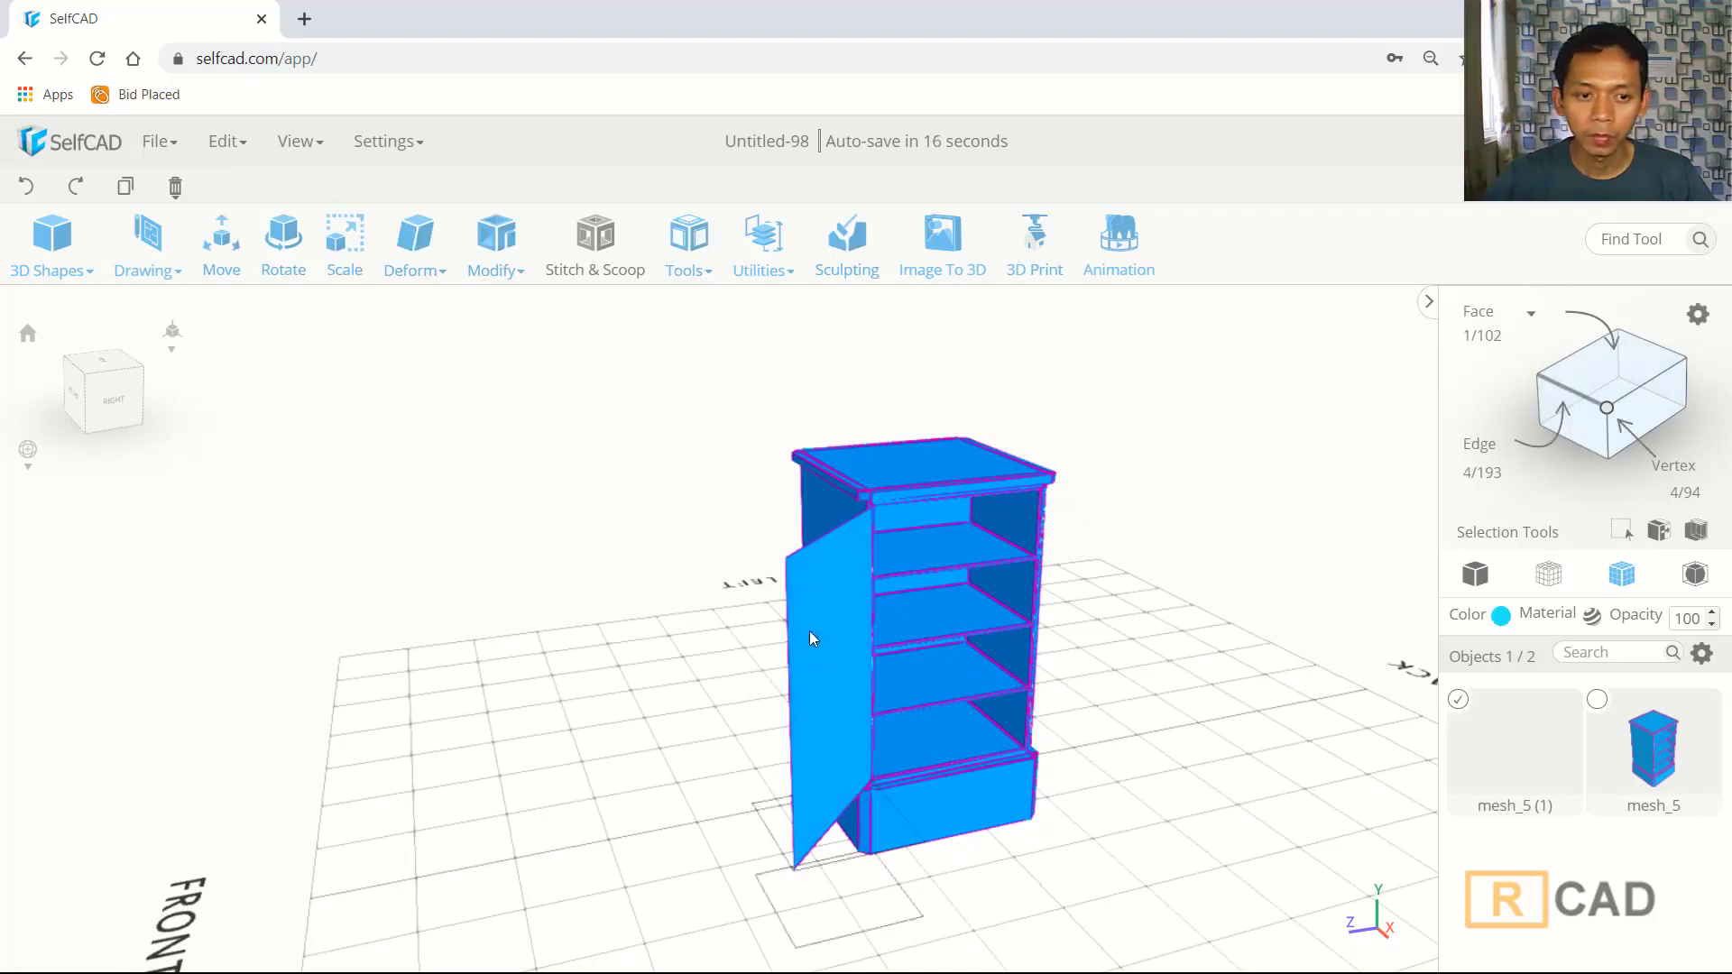
pyautogui.click(501, 244)
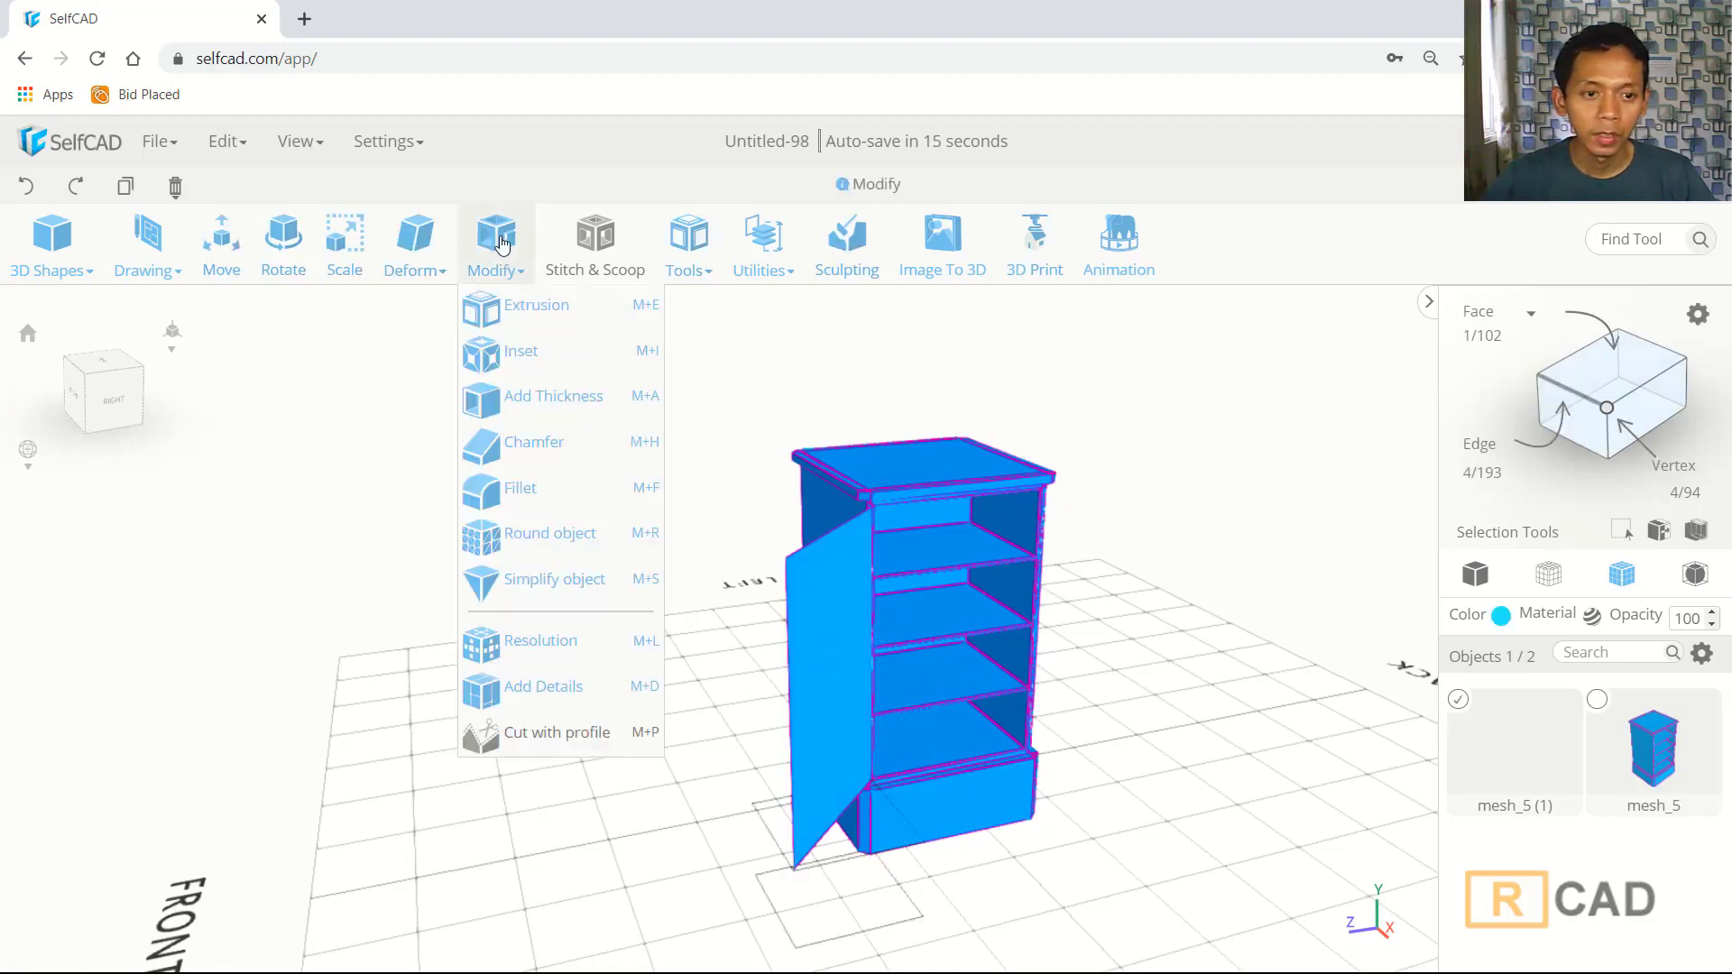
# - Add a thickness of 4 to the door panel, preview it, and apply
pyautogui.click(536, 397)
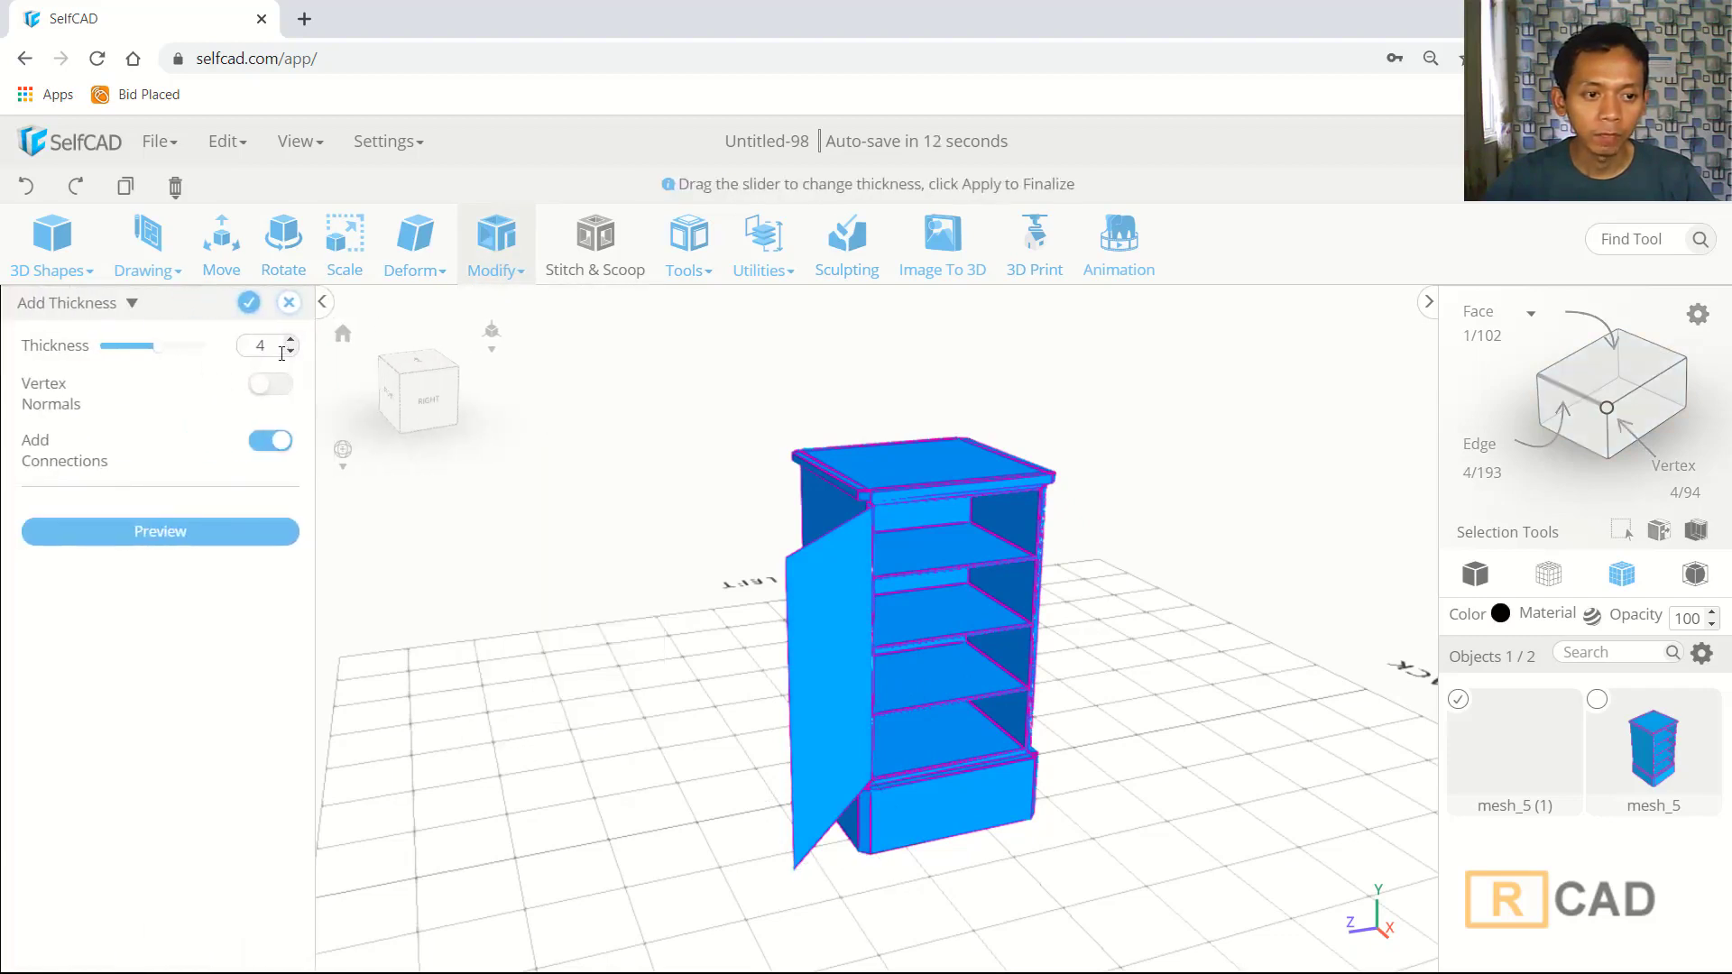
pyautogui.click(189, 534)
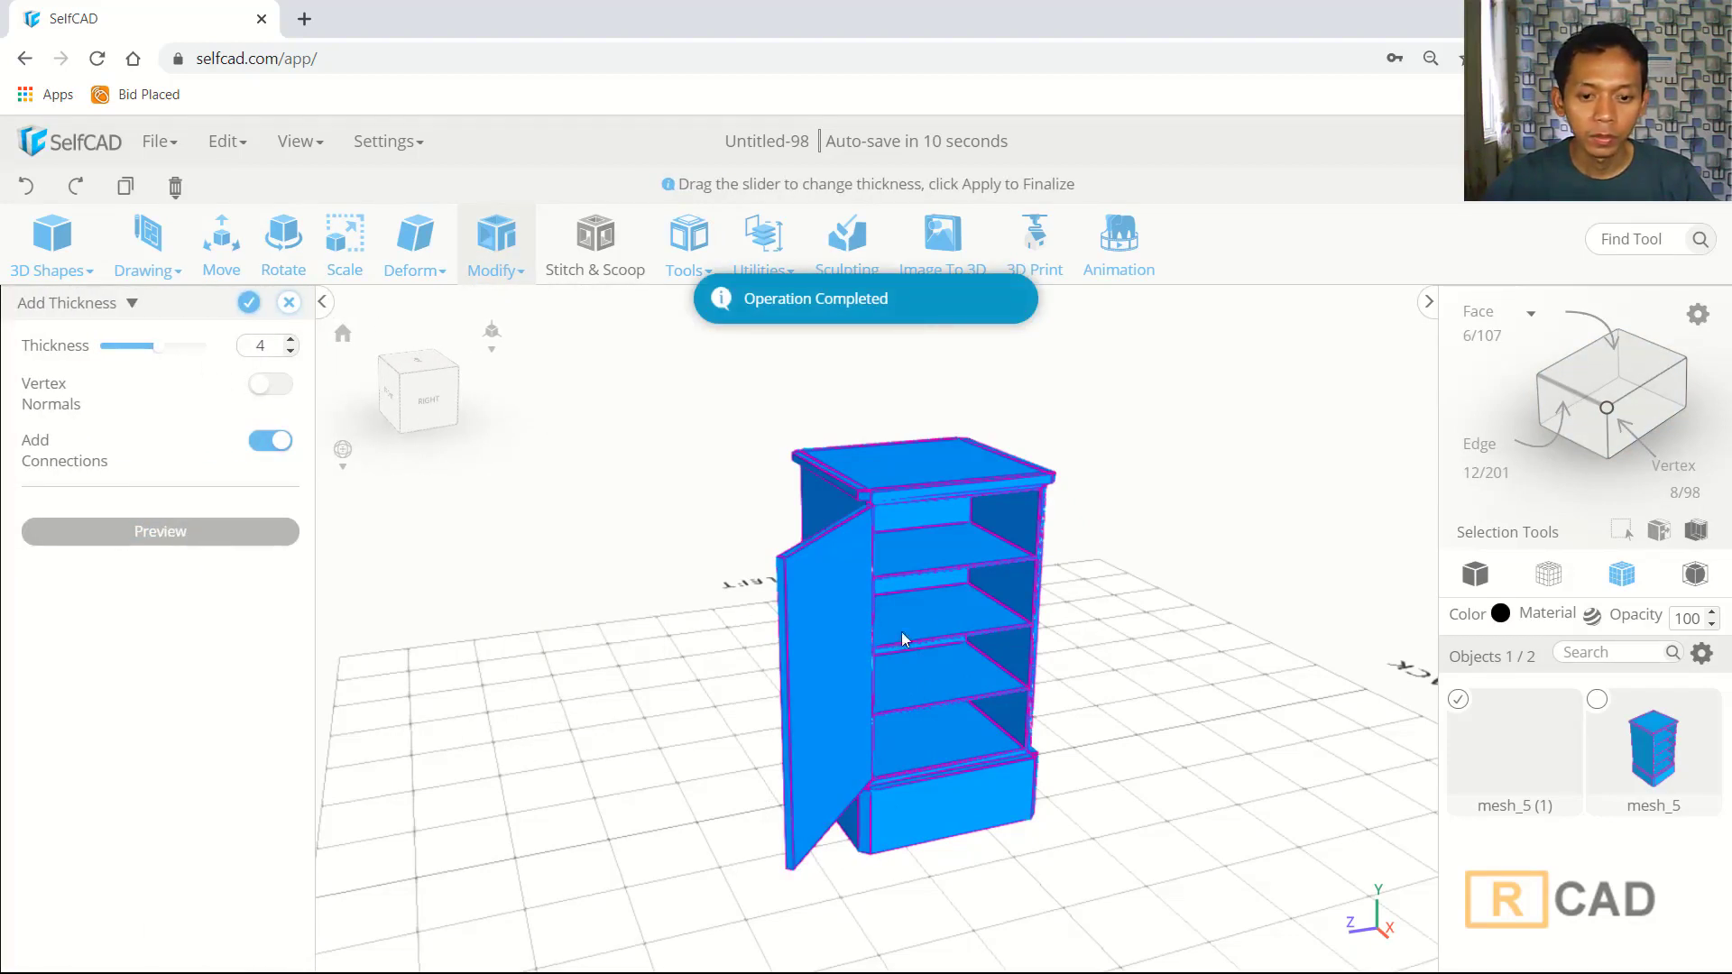
pyautogui.moveTo(661, 619); pyautogui.dragTo(605, 635, button='right')
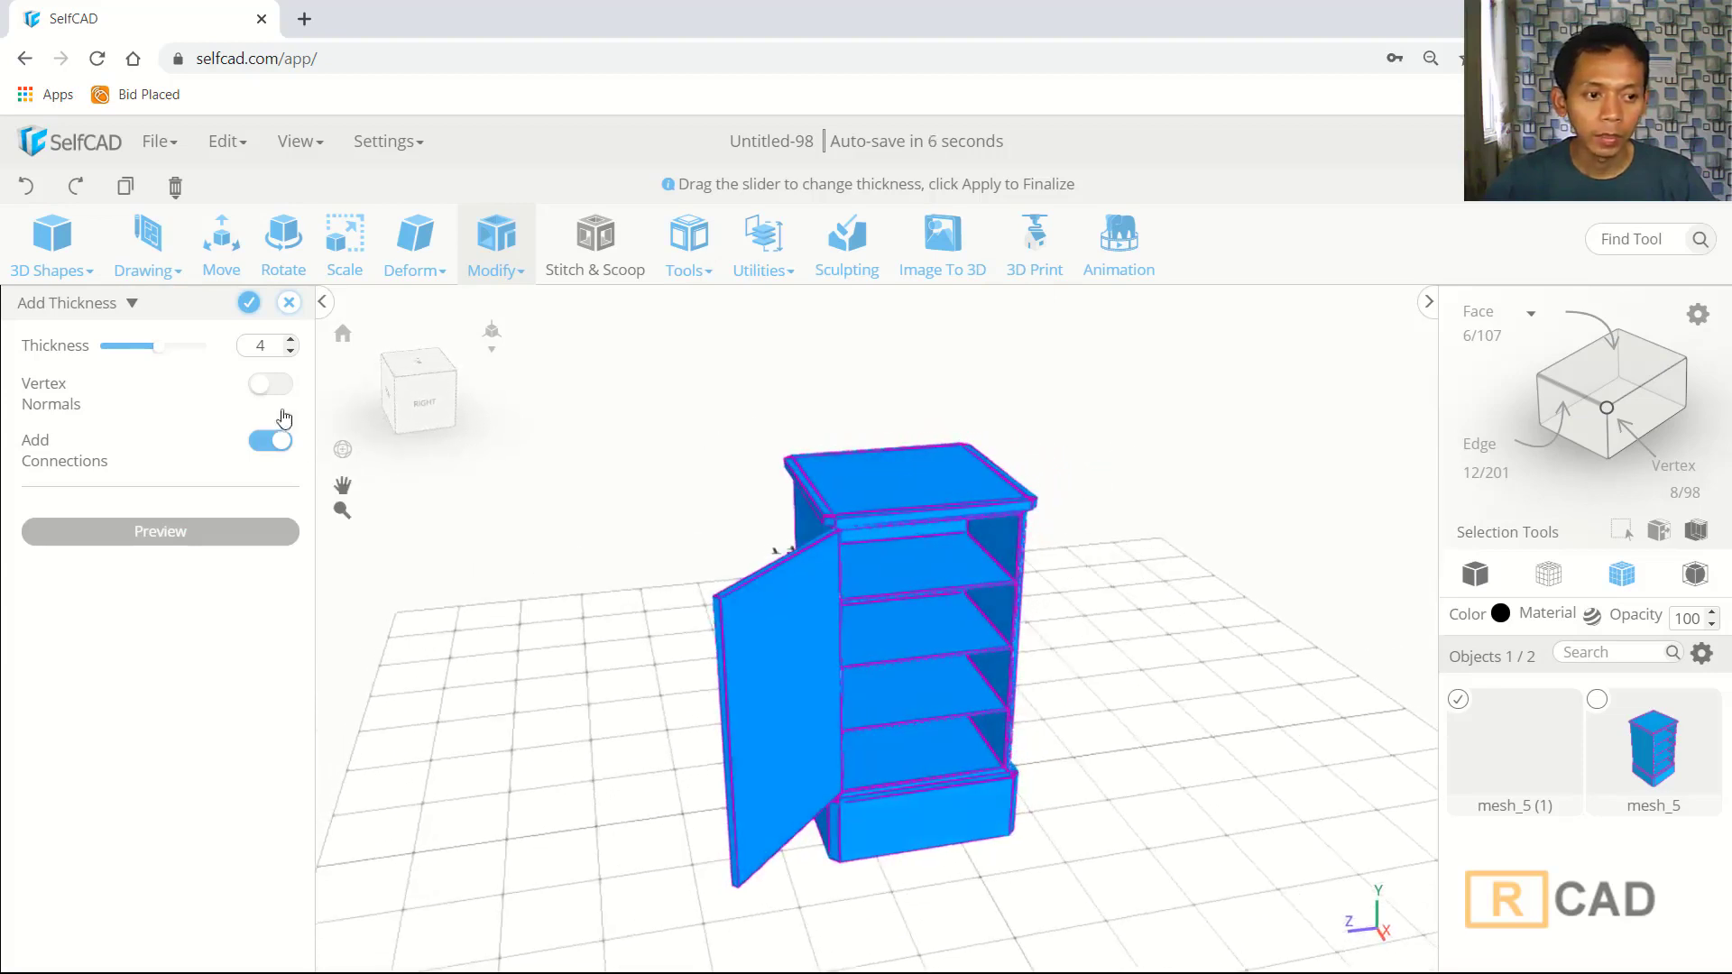
pyautogui.click(248, 306)
pyautogui.moveTo(920, 657); pyautogui.dragTo(986, 709, button='right')
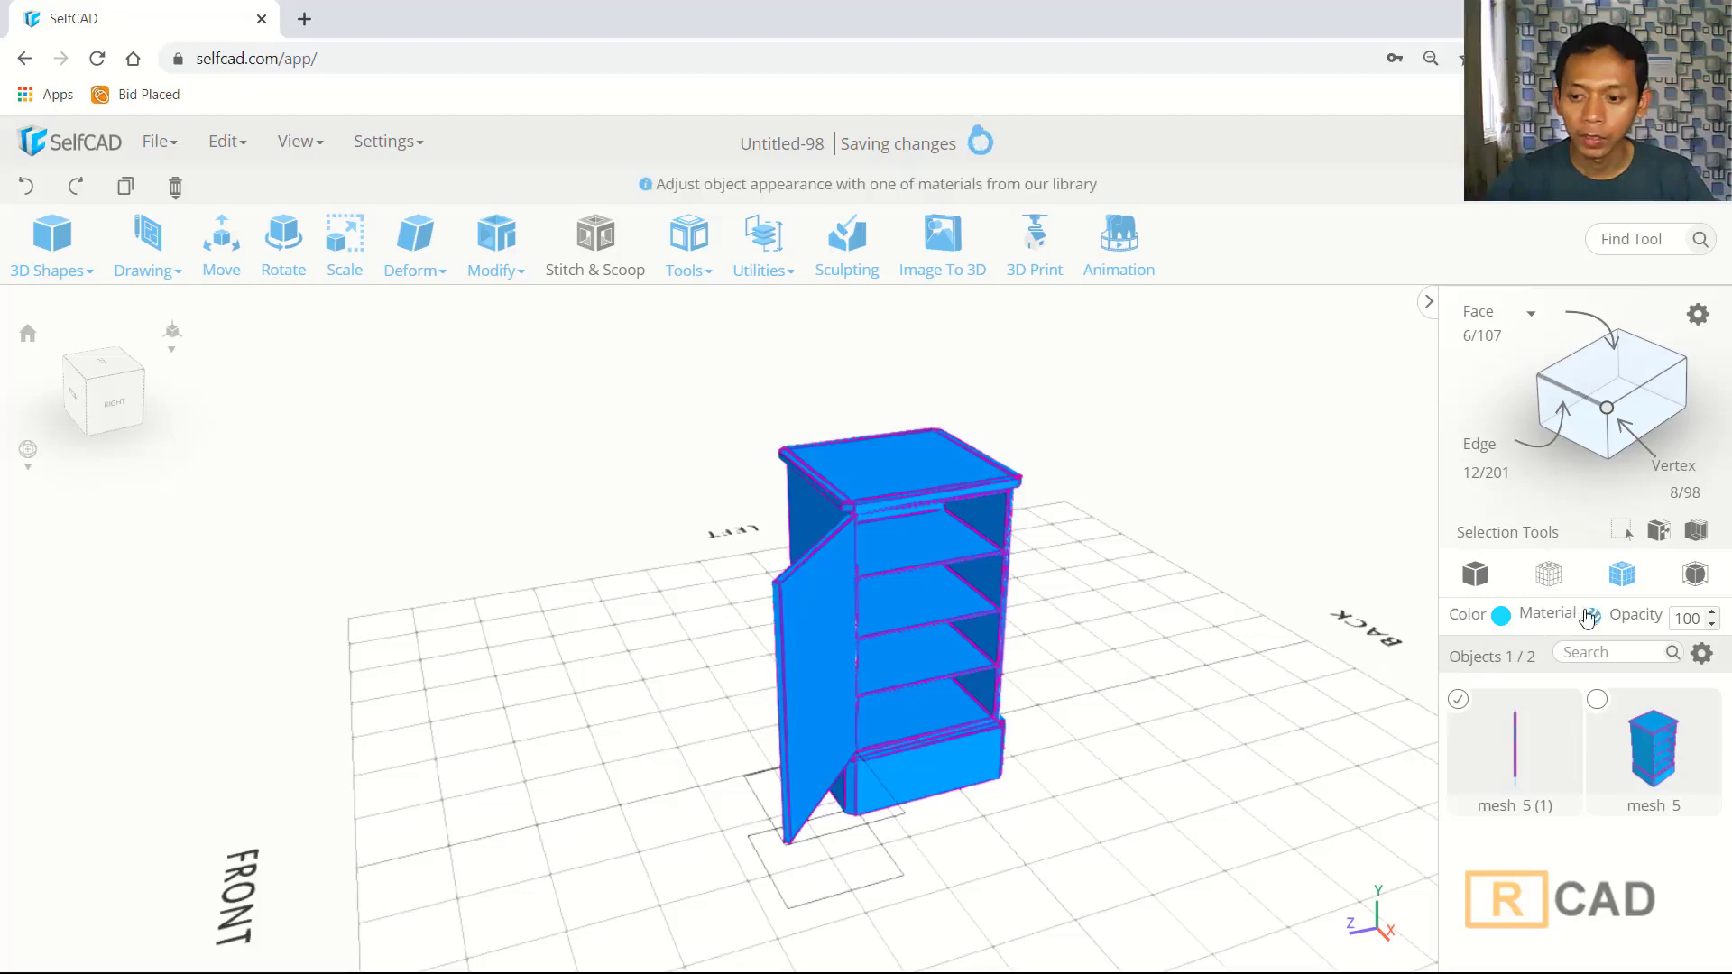
# - Apply the Wood 4 texture from the Wood category to the cabinet body only
pyautogui.click(1457, 700)
pyautogui.click(954, 596)
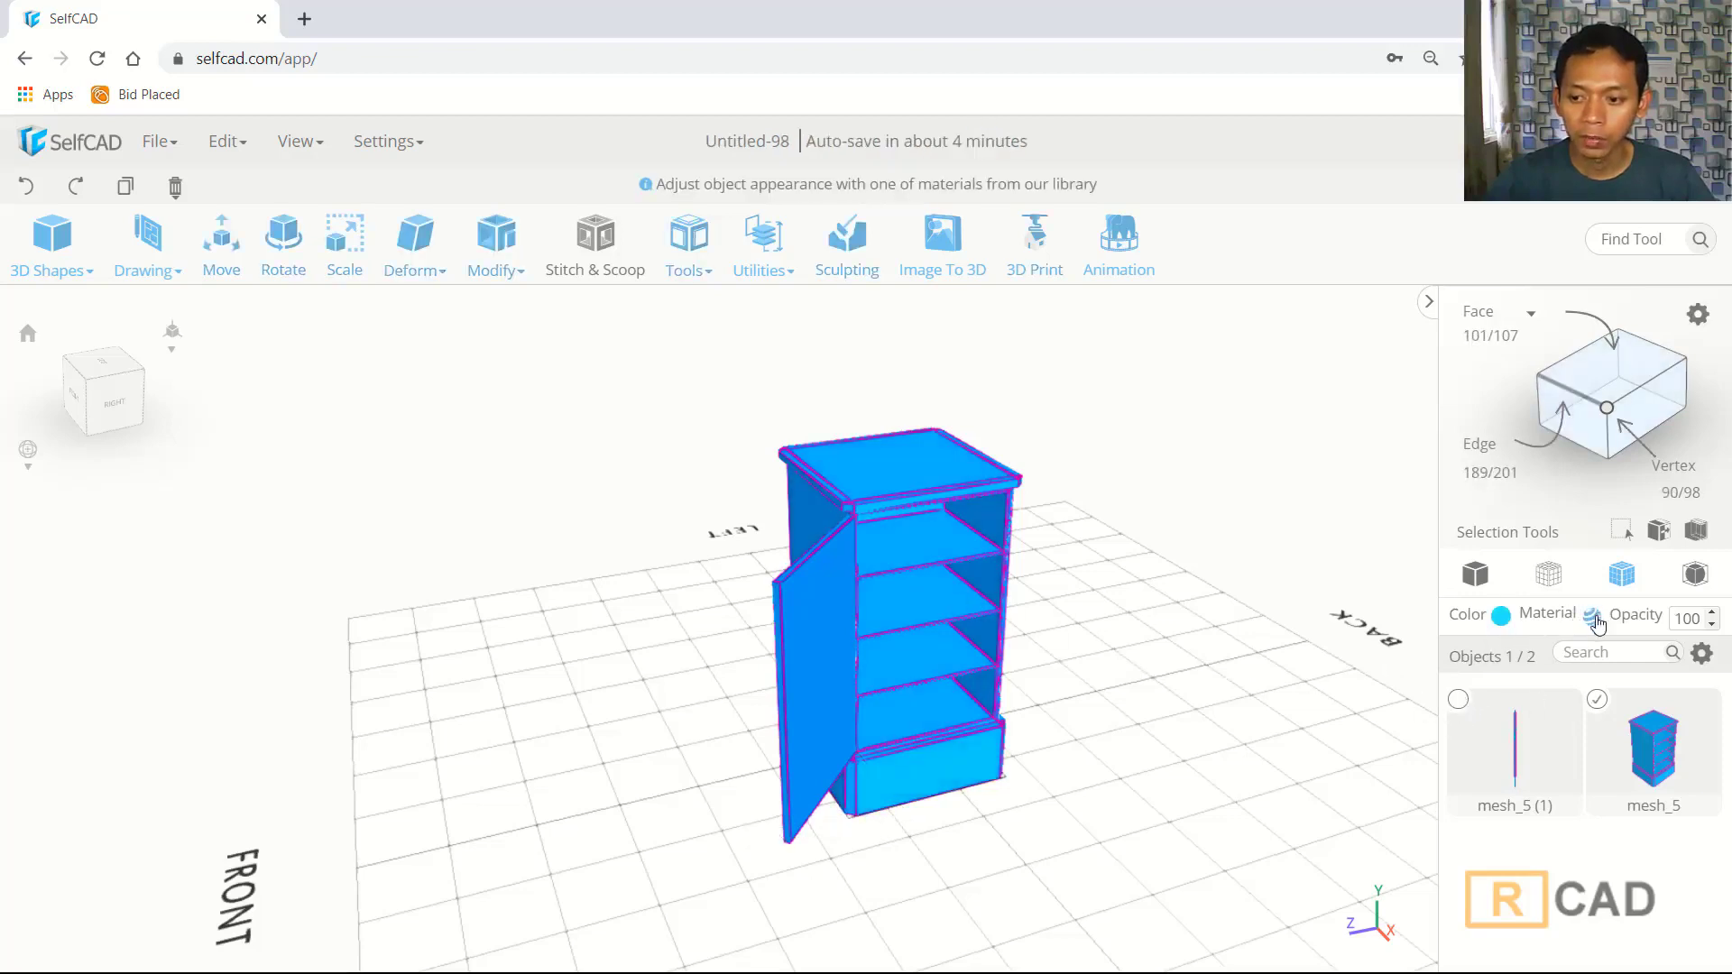
pyautogui.click(1592, 618)
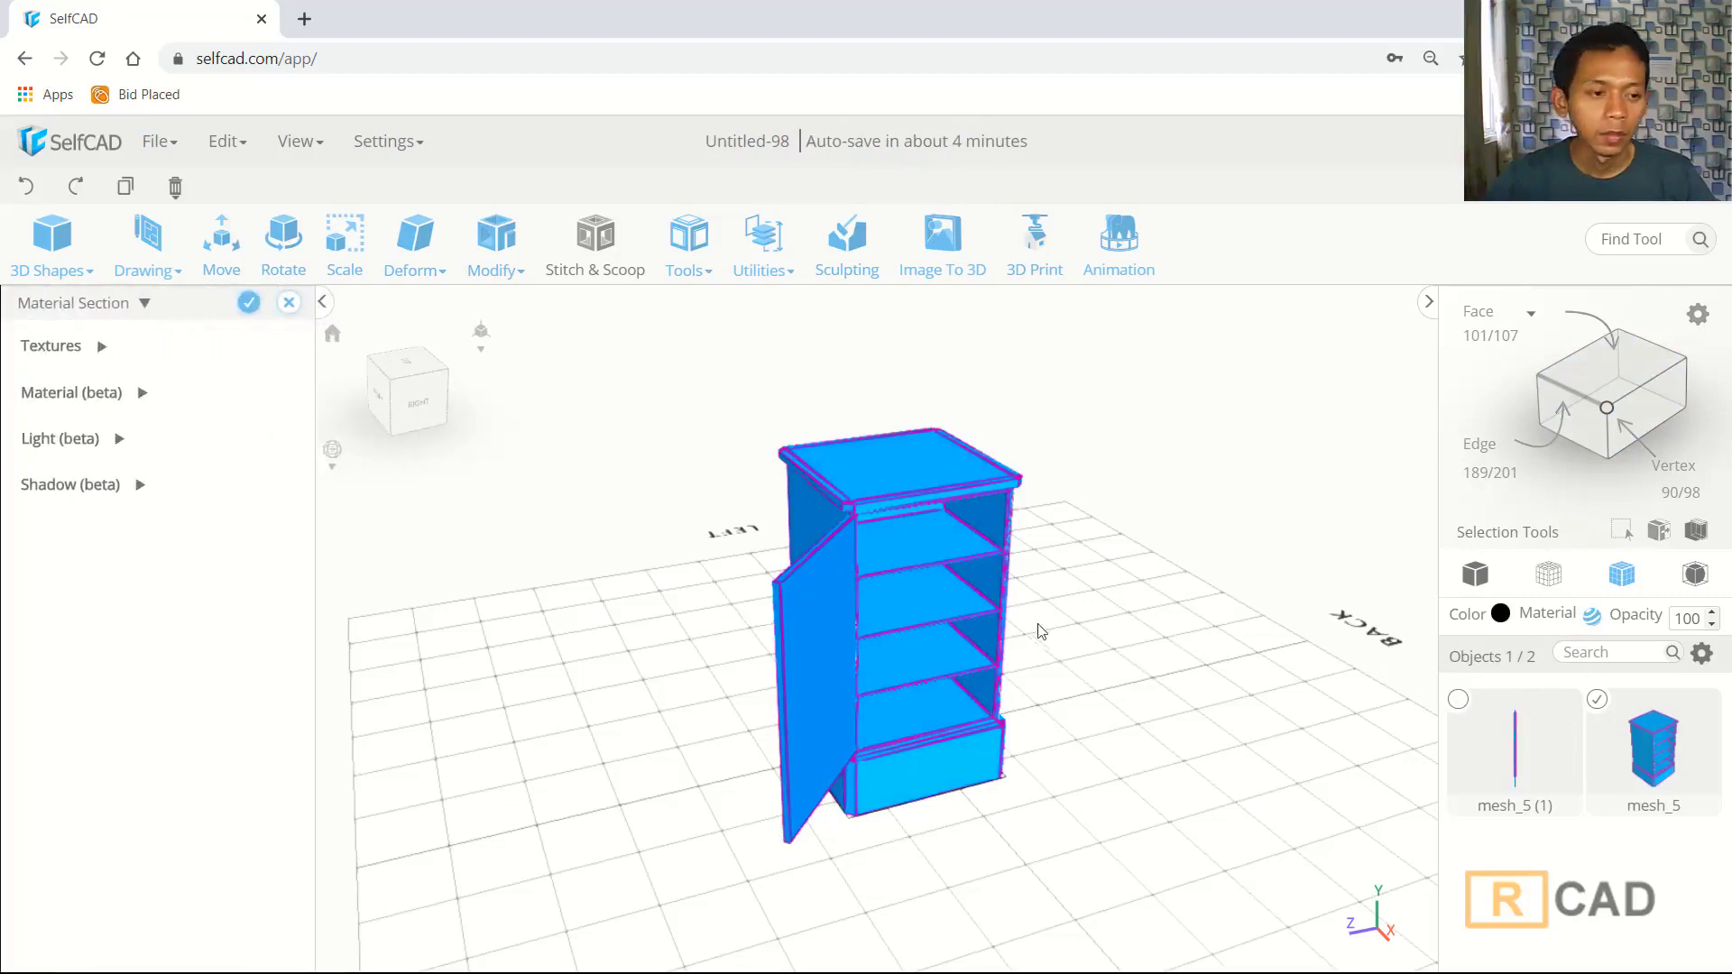
pyautogui.click(101, 348)
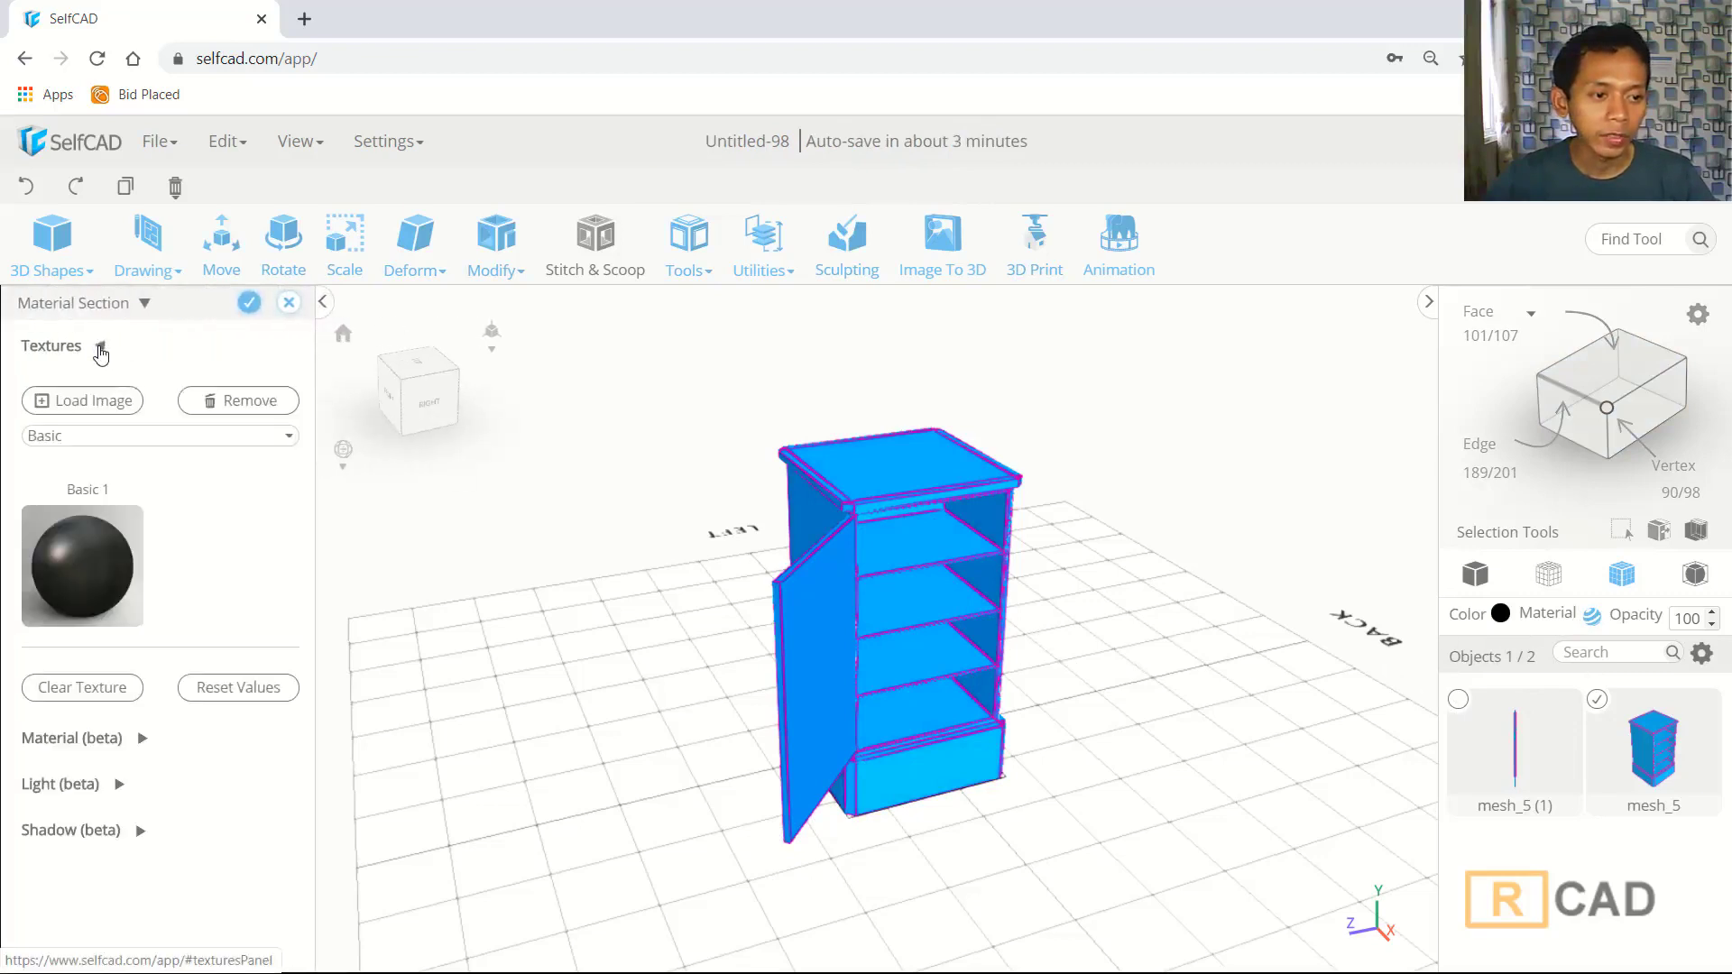
pyautogui.click(136, 436)
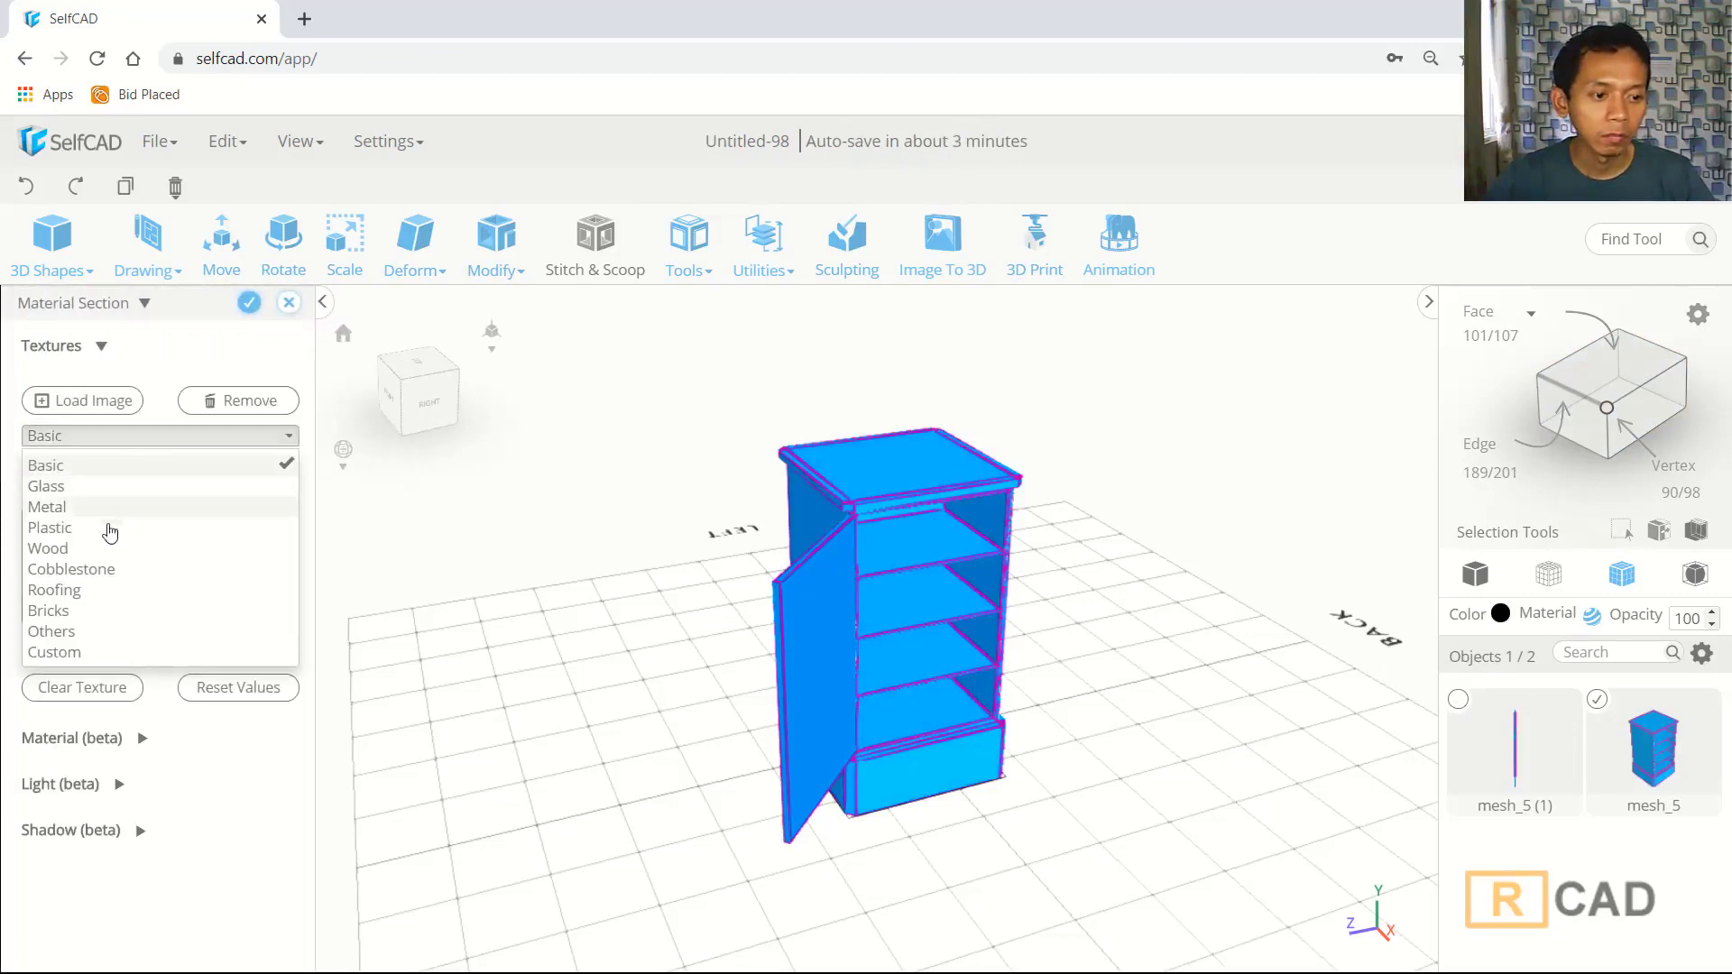
pyautogui.click(100, 548)
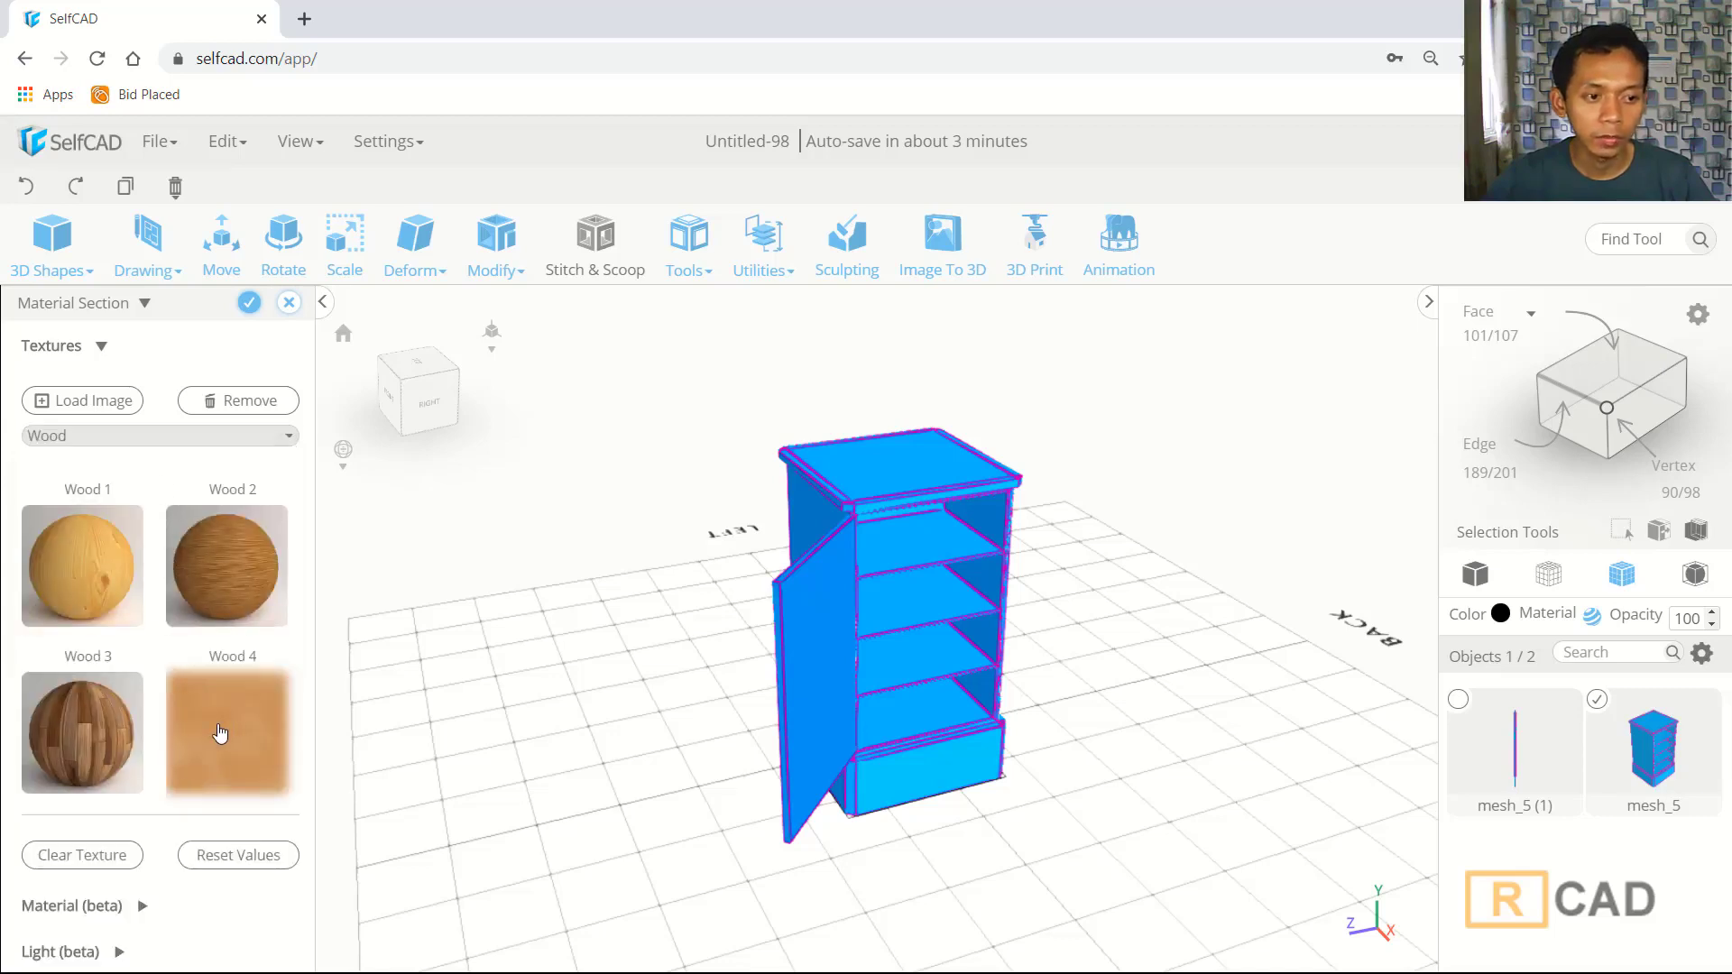
pyautogui.click(220, 732)
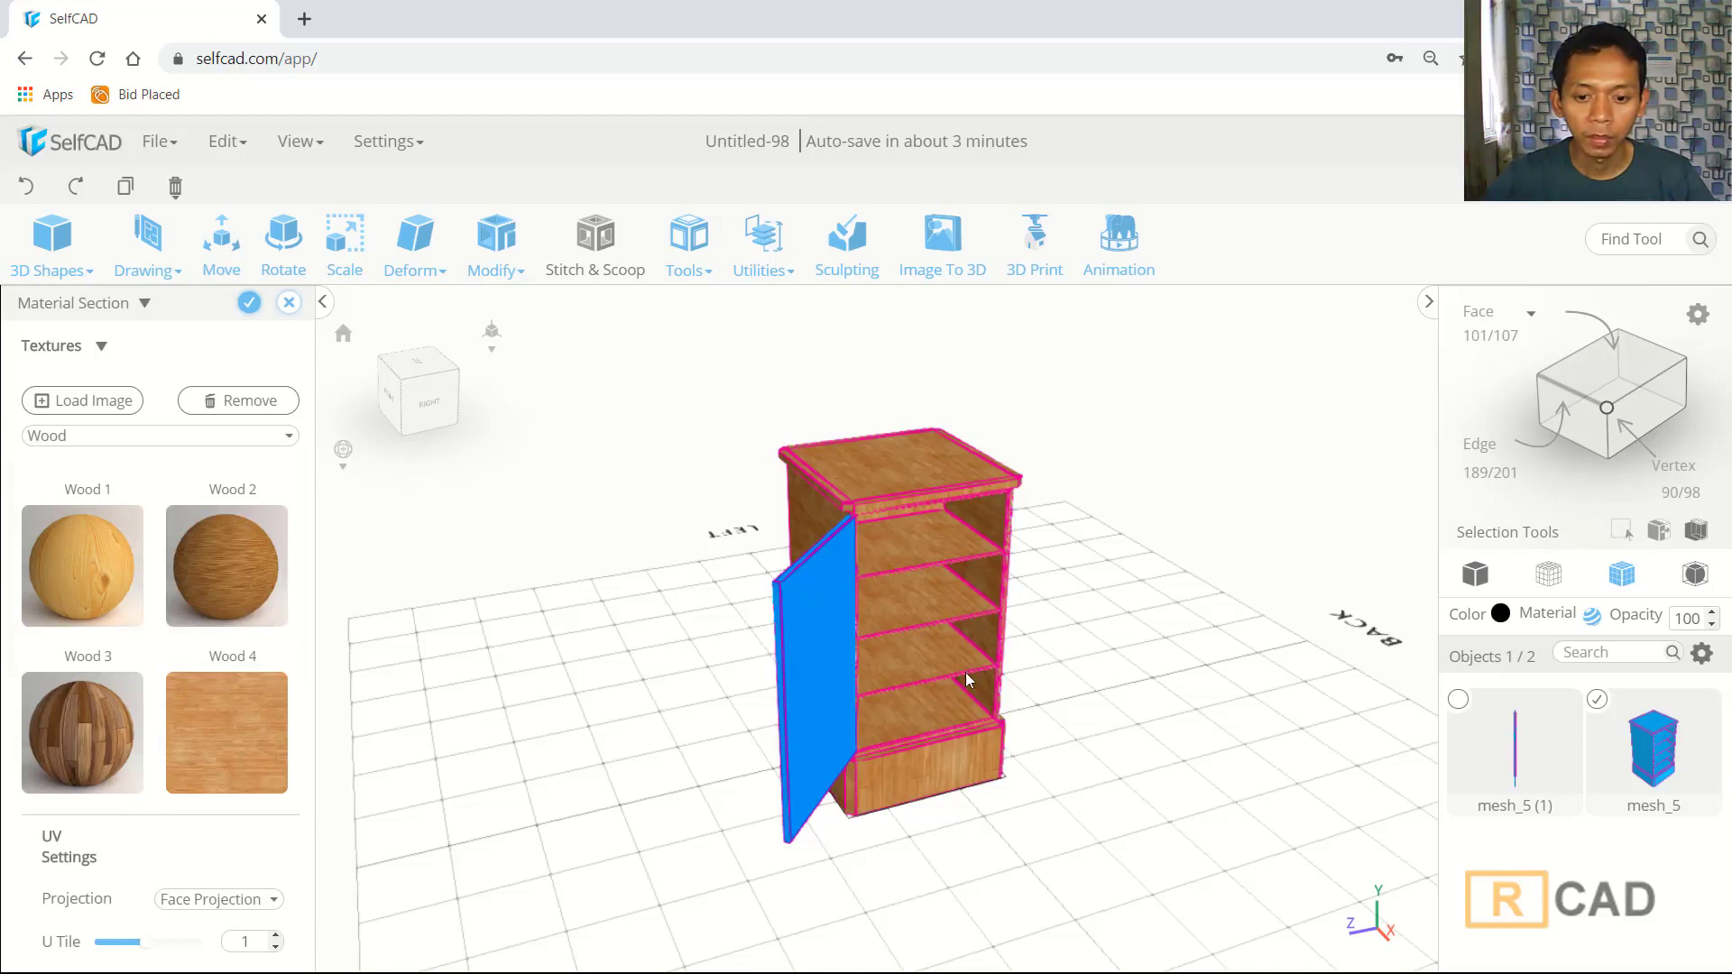
pyautogui.click(250, 304)
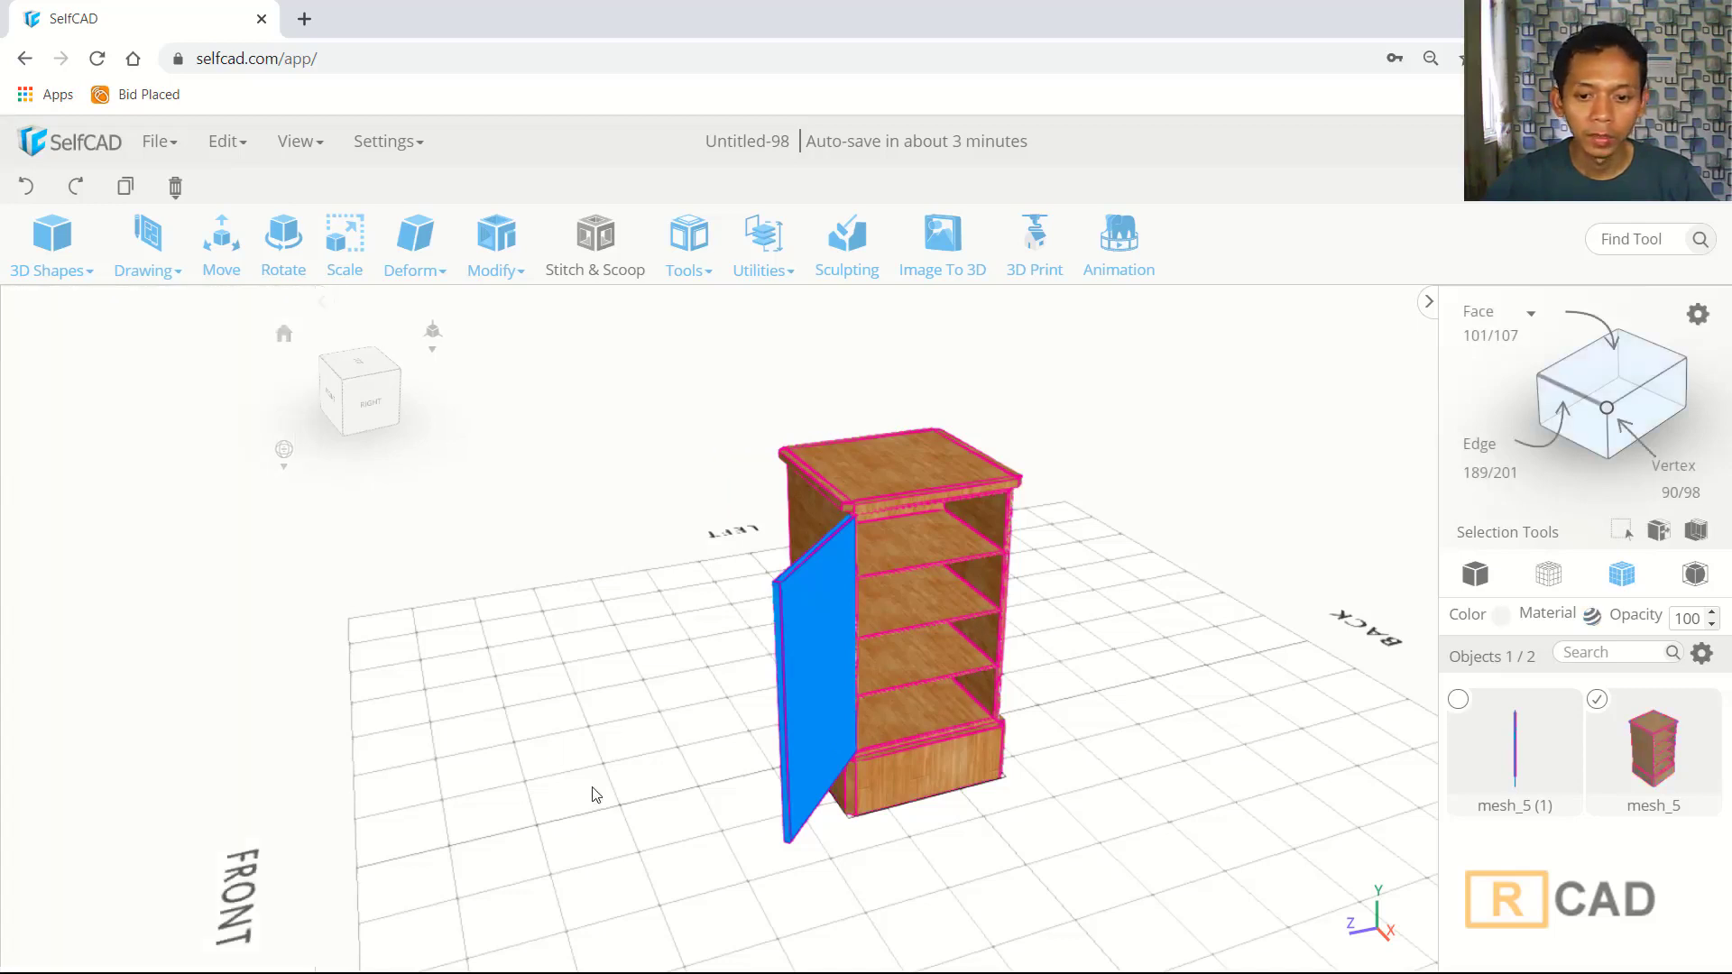
# - Color only the door panel black, keeping the cabinet's wood texture
pyautogui.click(800, 663)
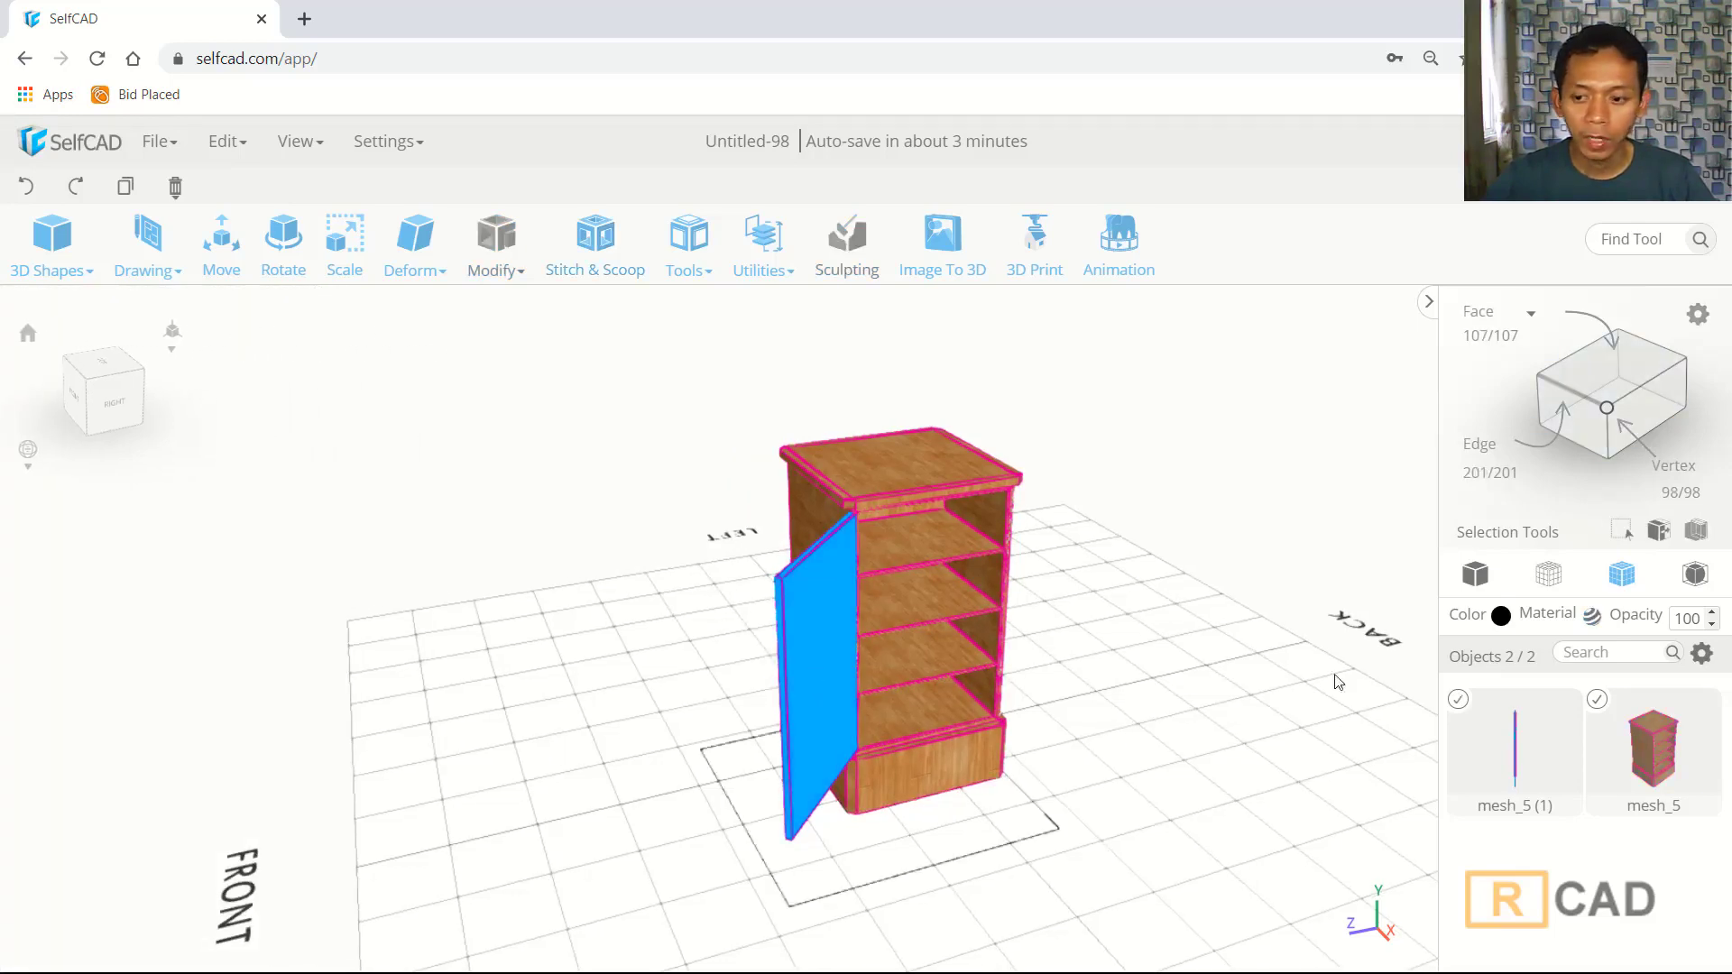
pyautogui.click(1500, 615)
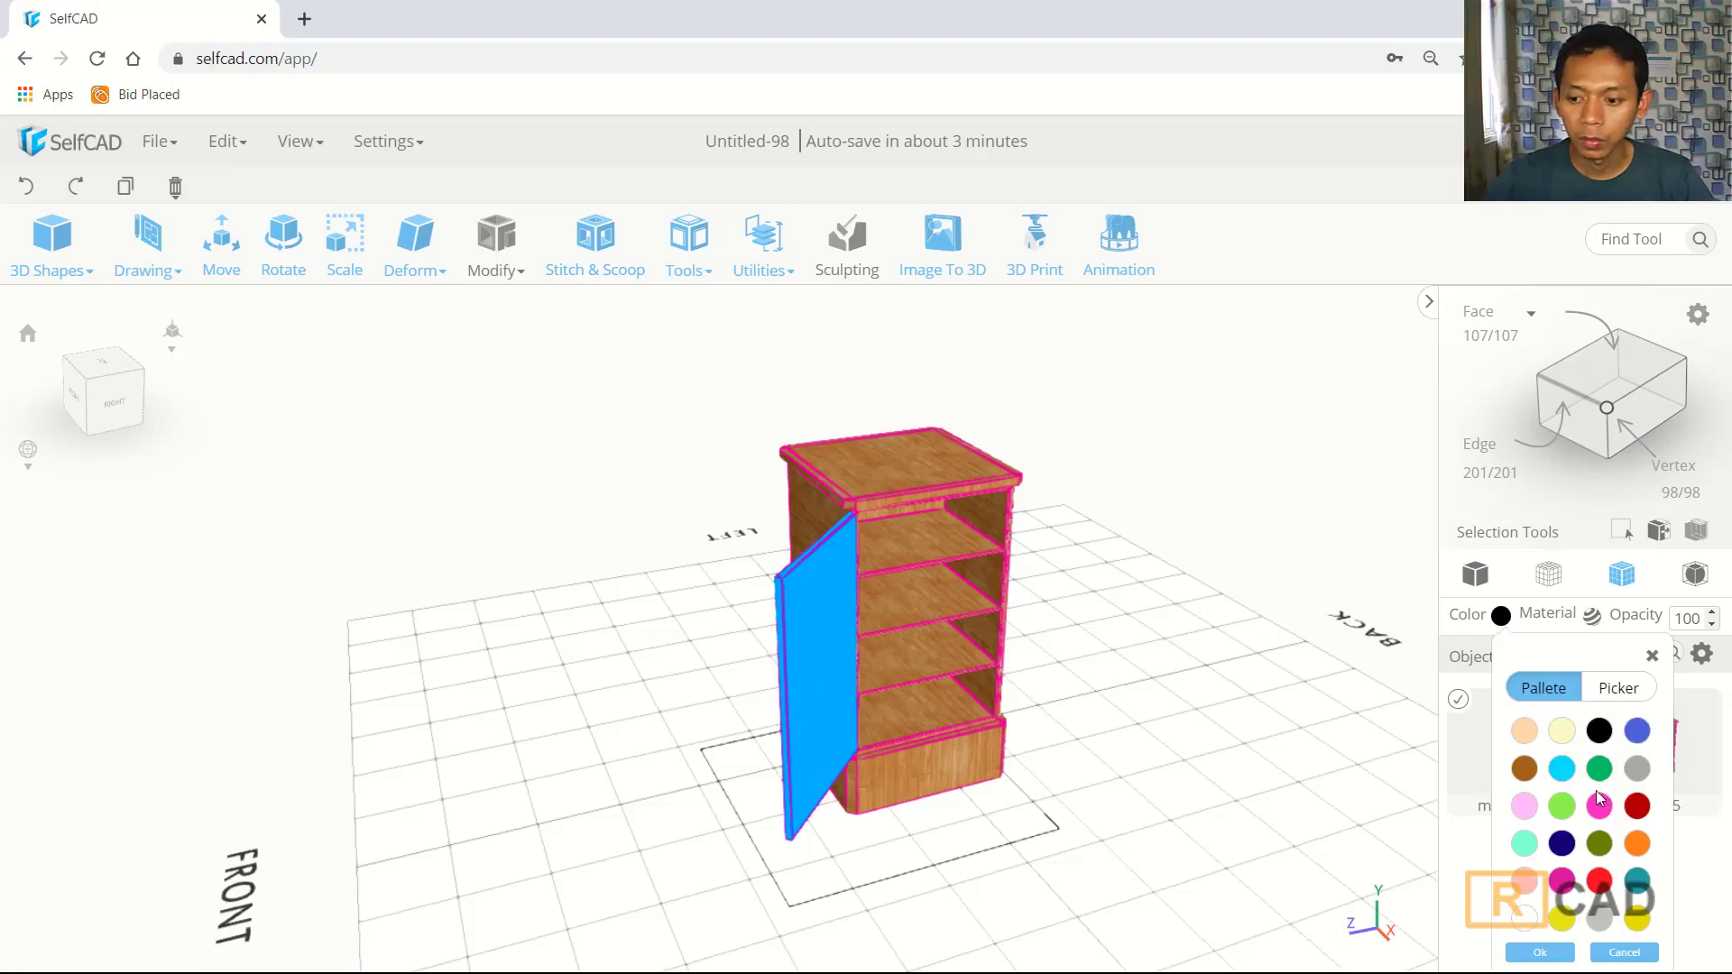
pyautogui.click(1601, 733)
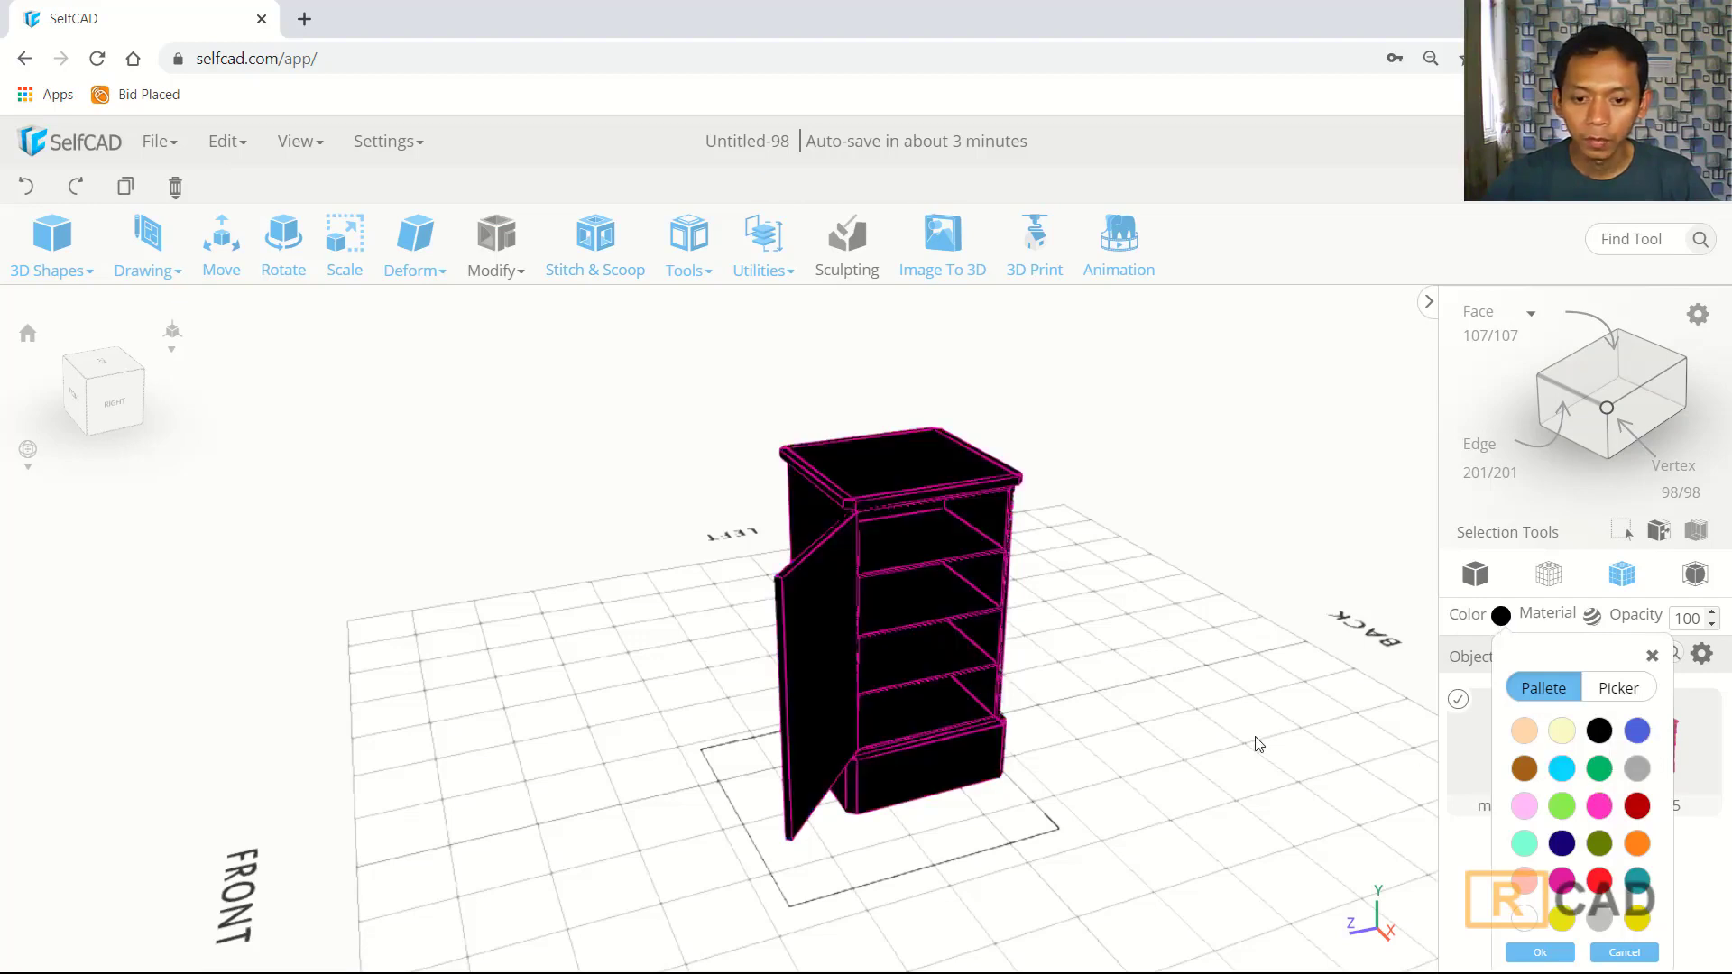
pyautogui.click(1651, 656)
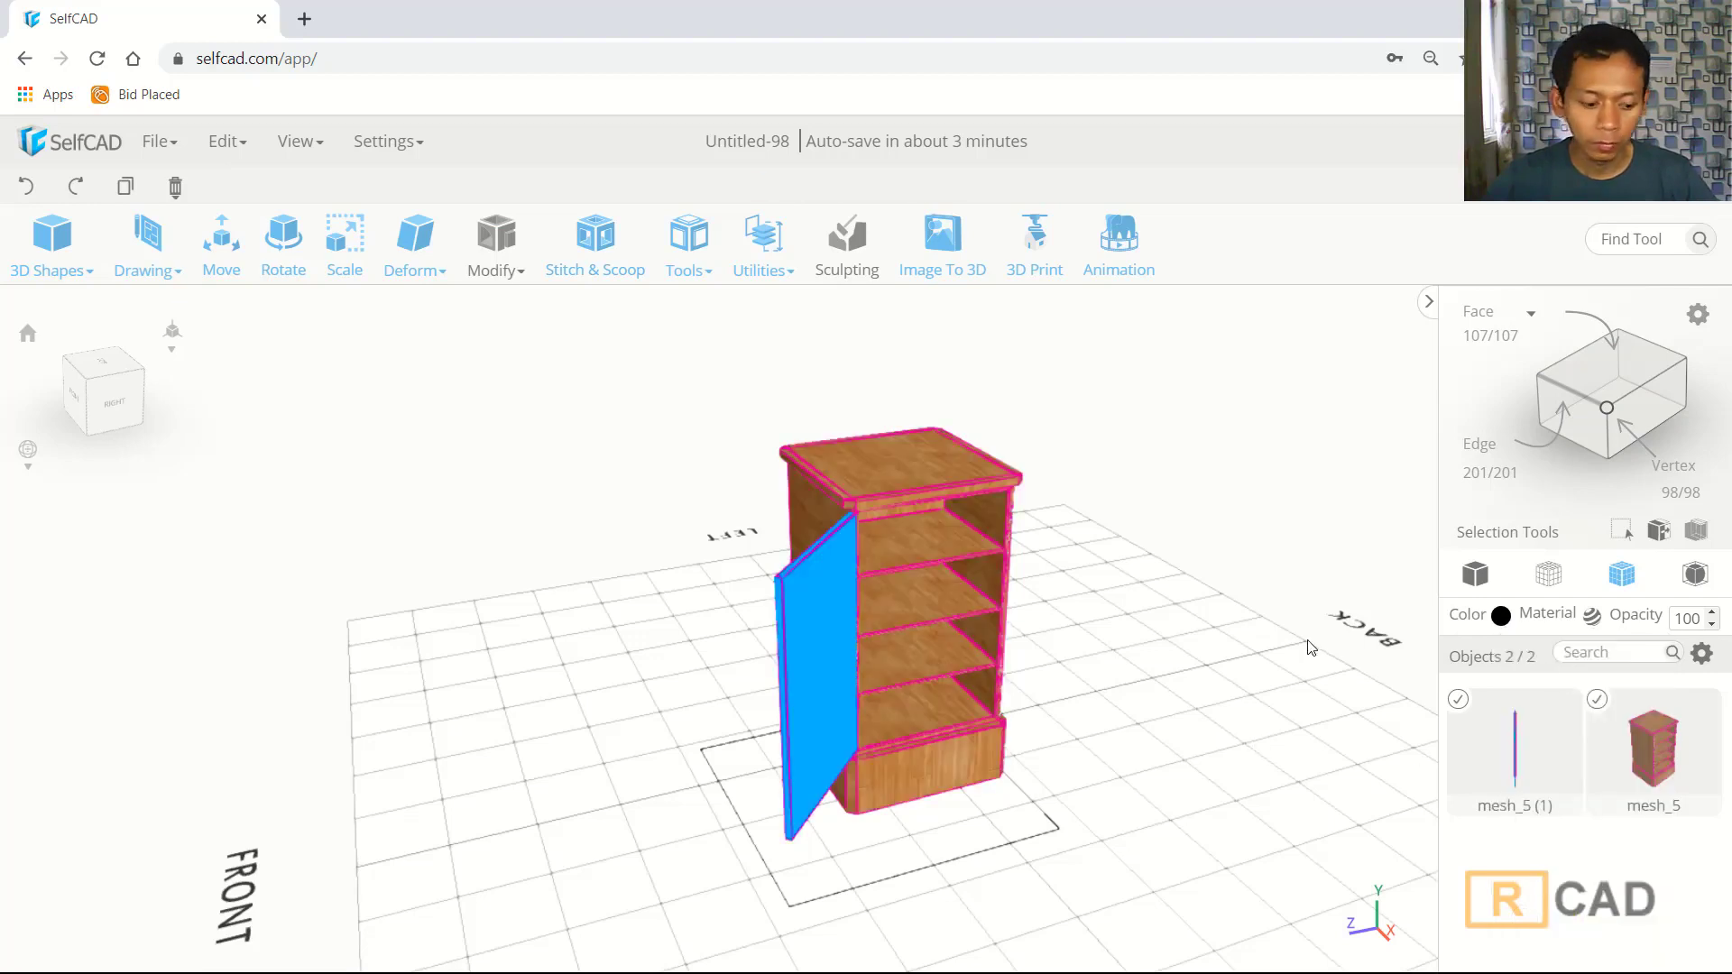
pyautogui.click(1598, 701)
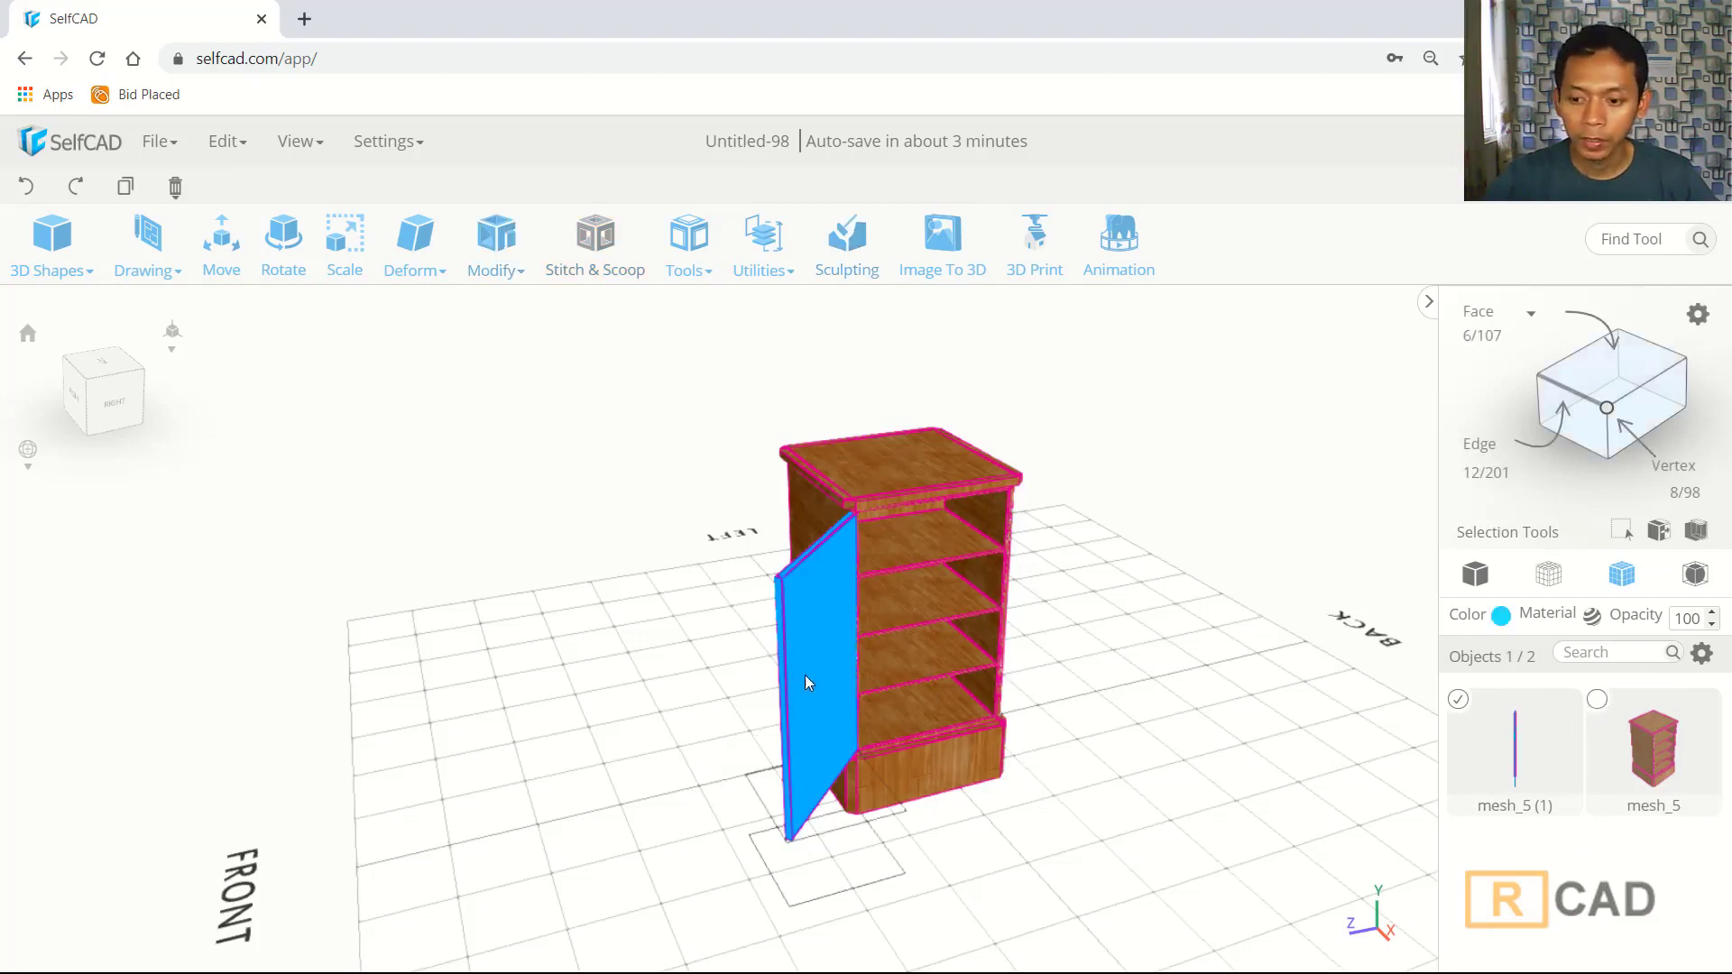
pyautogui.click(1501, 616)
pyautogui.click(1603, 732)
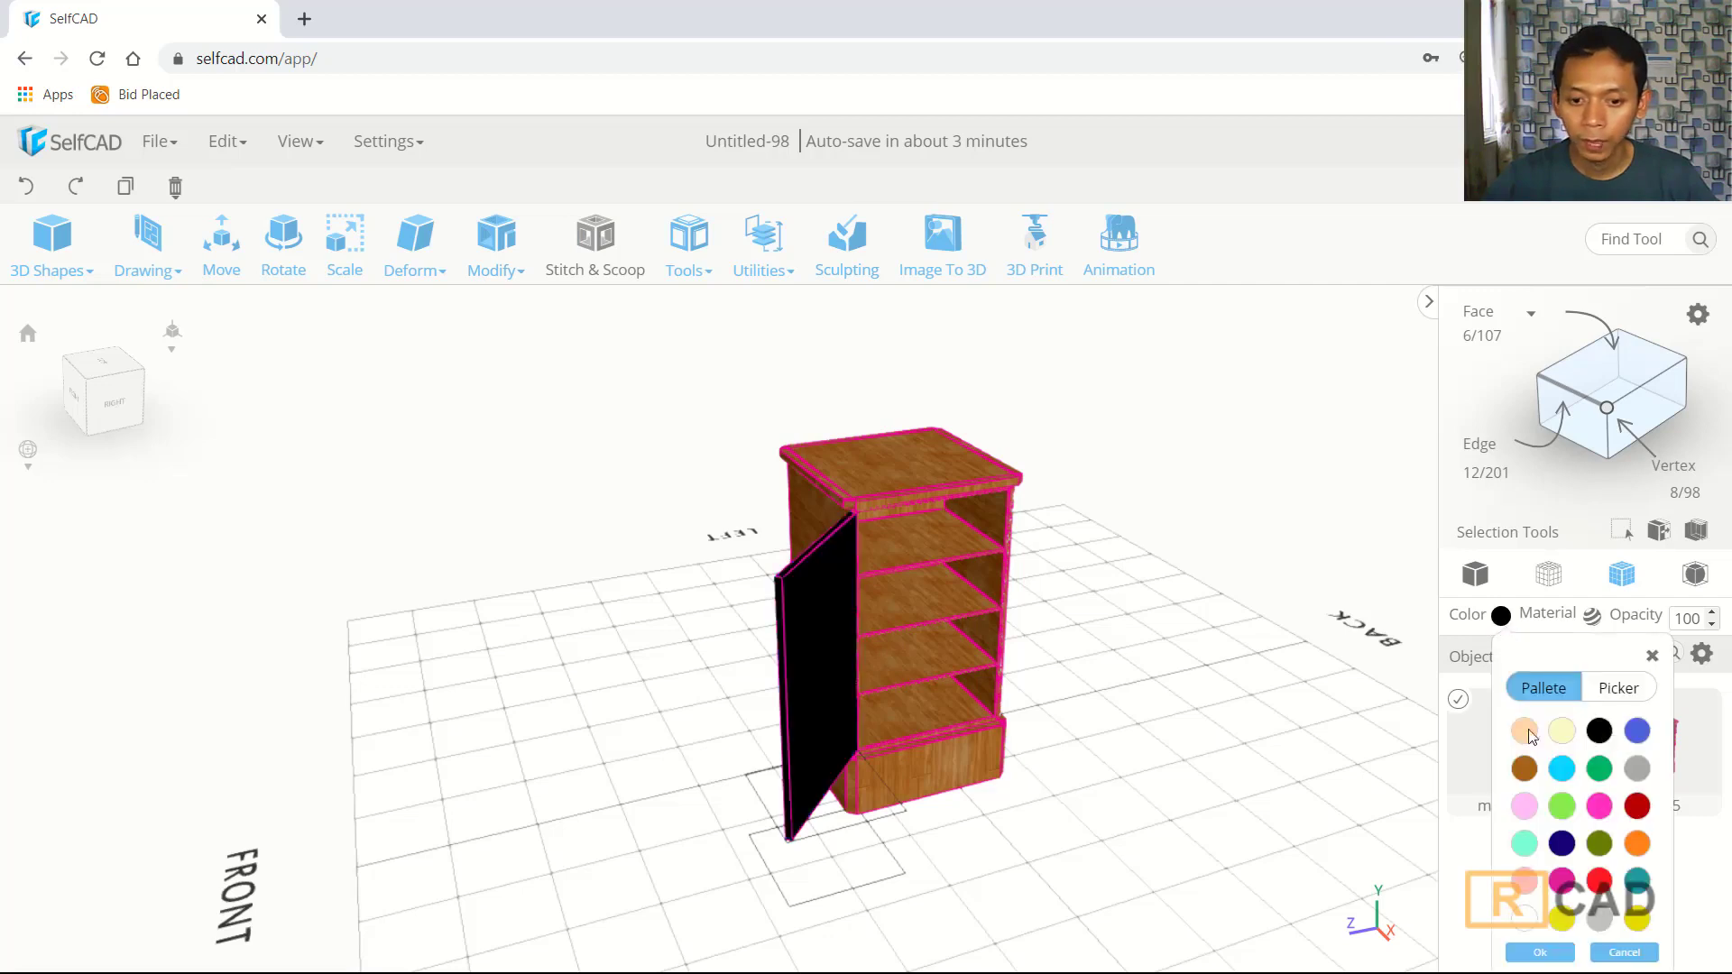
pyautogui.click(1283, 705)
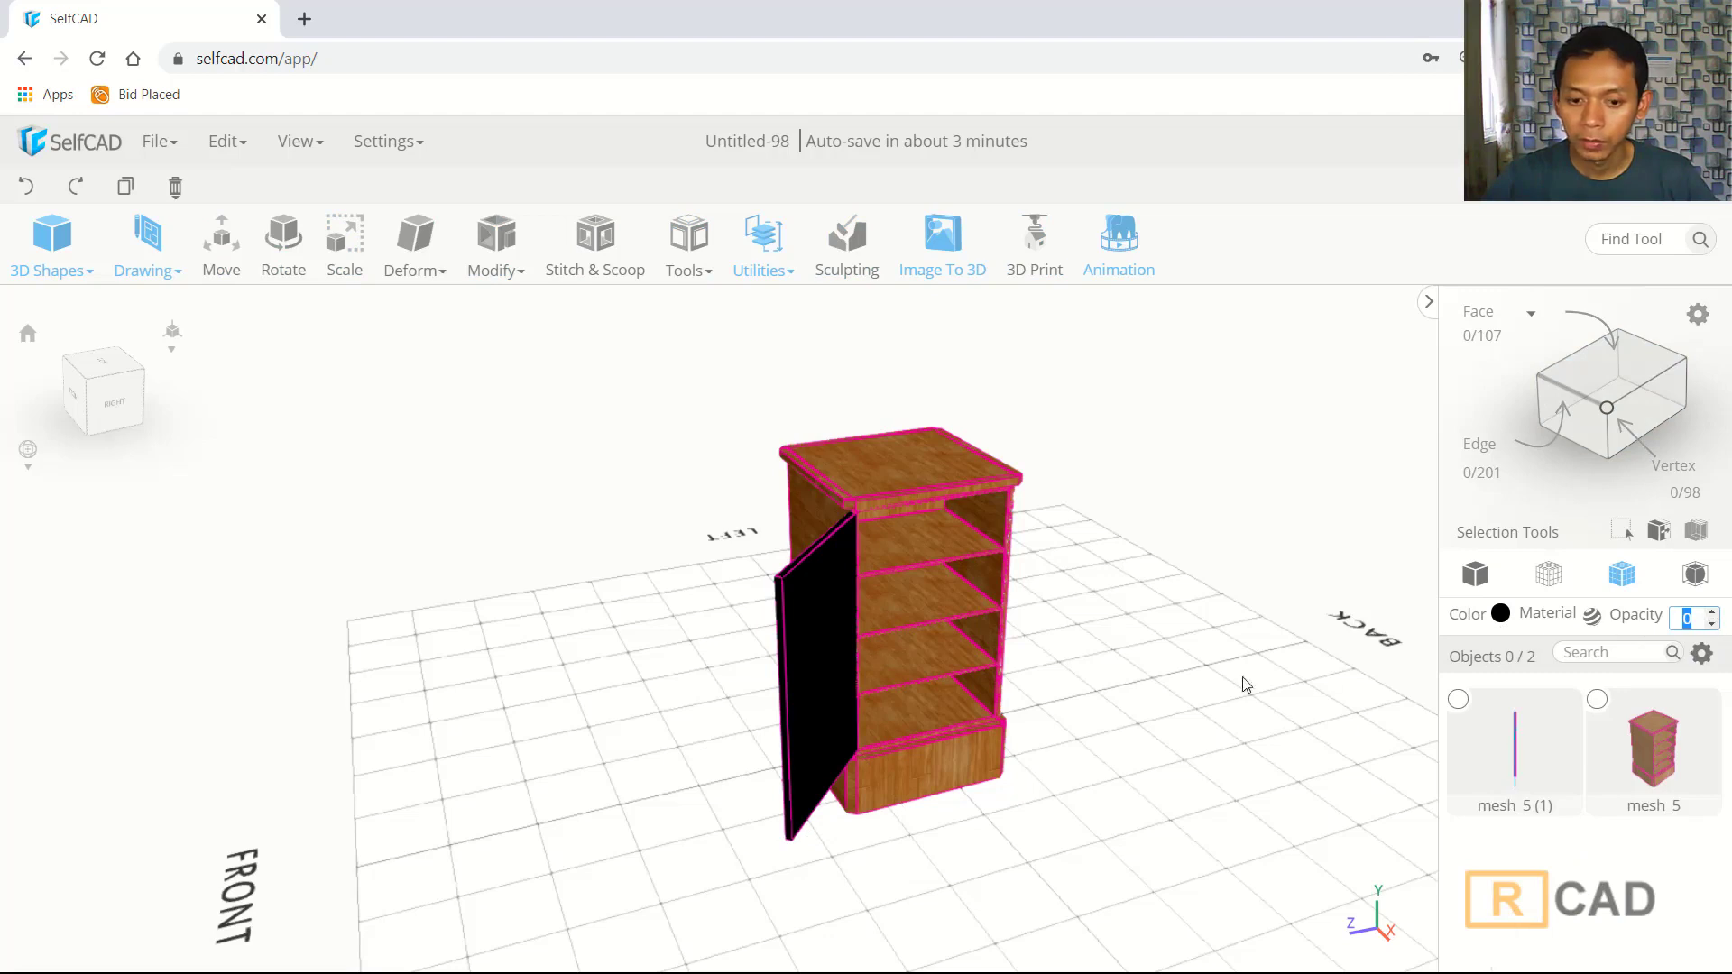
# - Lower the door's opacity to 0 so it becomes see-through
pyautogui.click(792, 684)
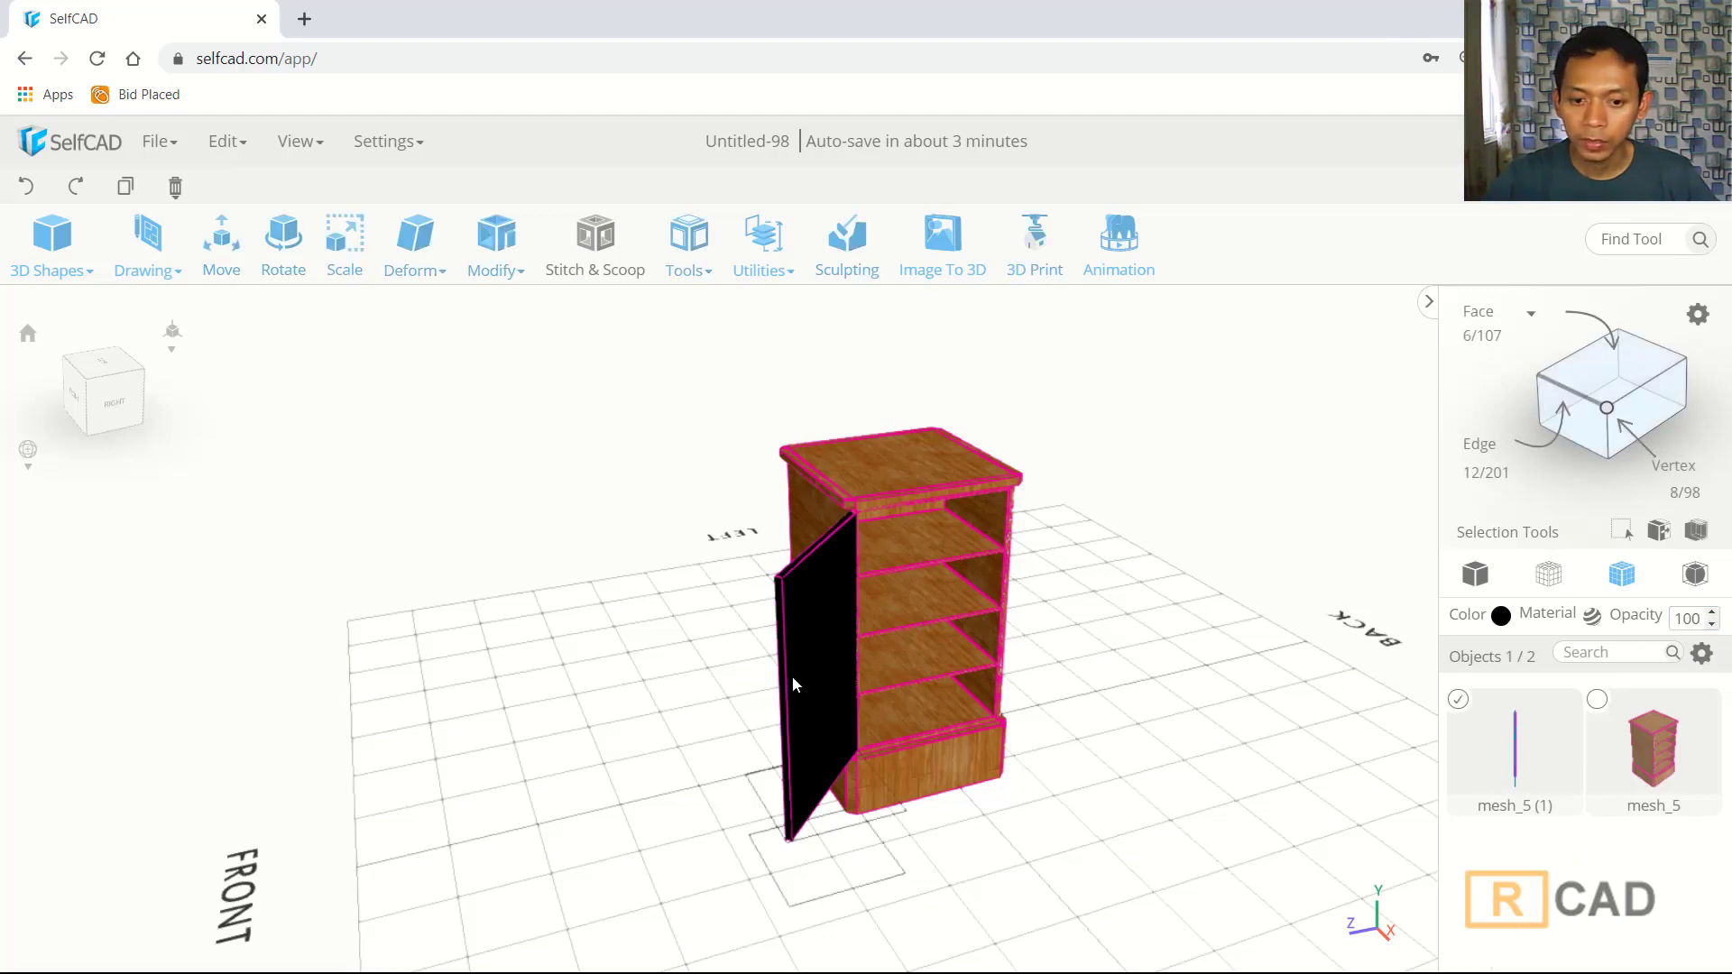
pyautogui.click(1710, 625)
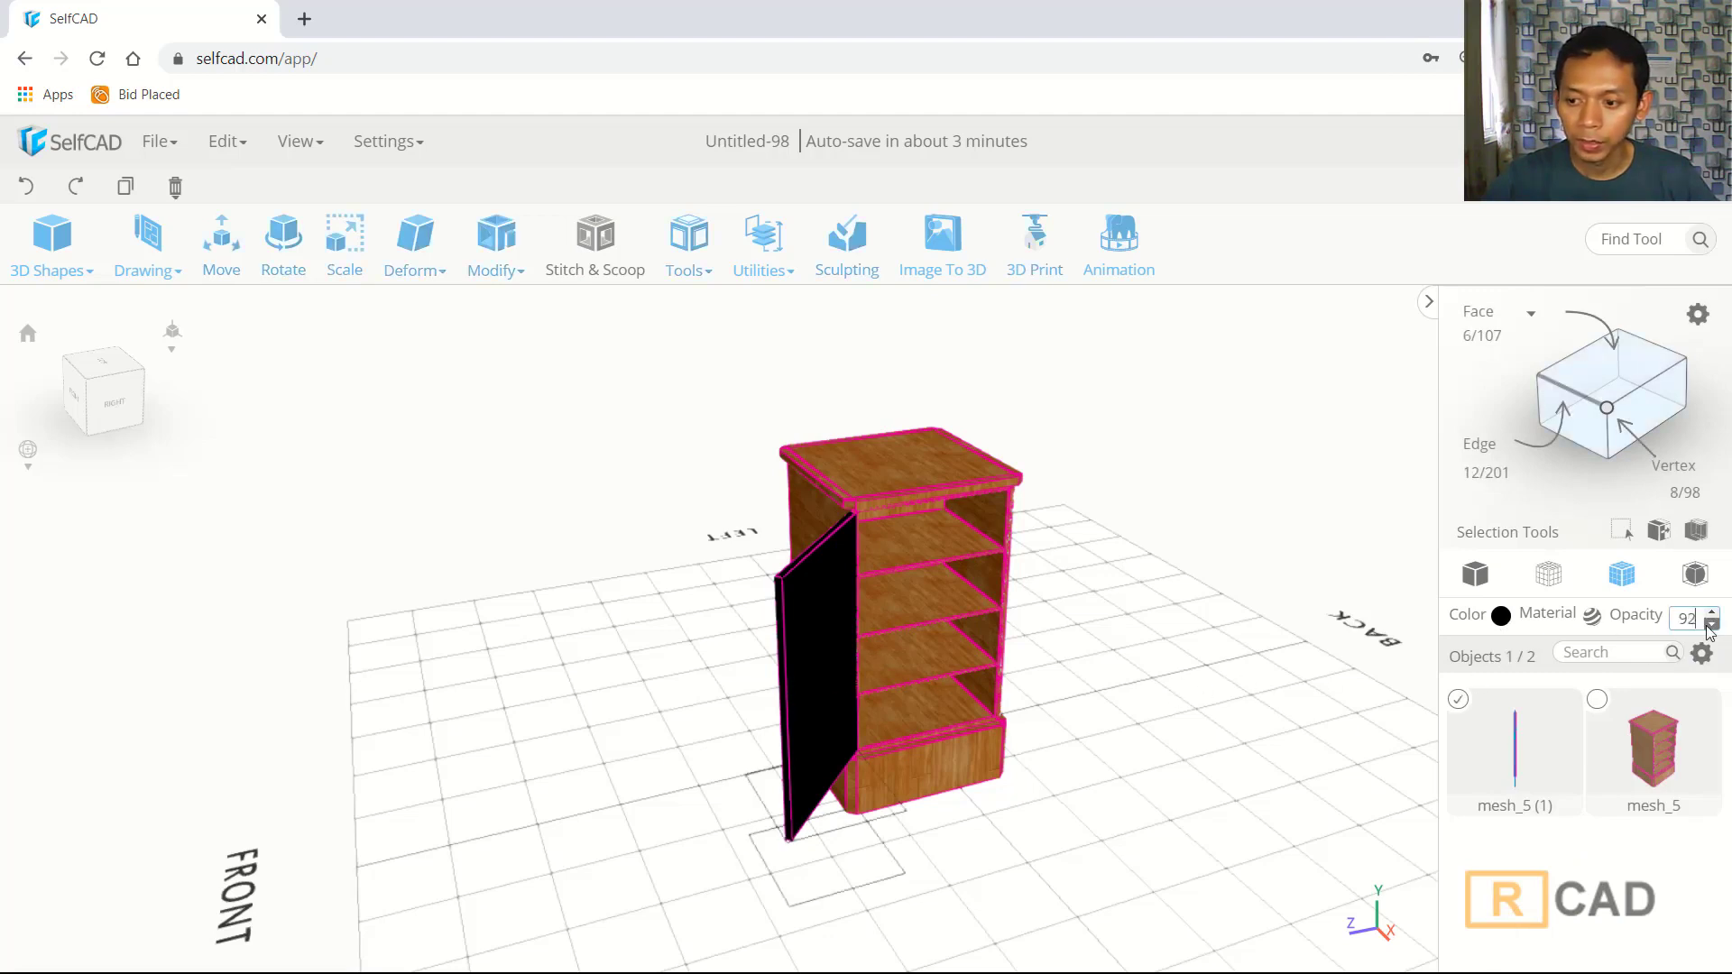
pyautogui.click(1710, 625)
pyautogui.click(1710, 624)
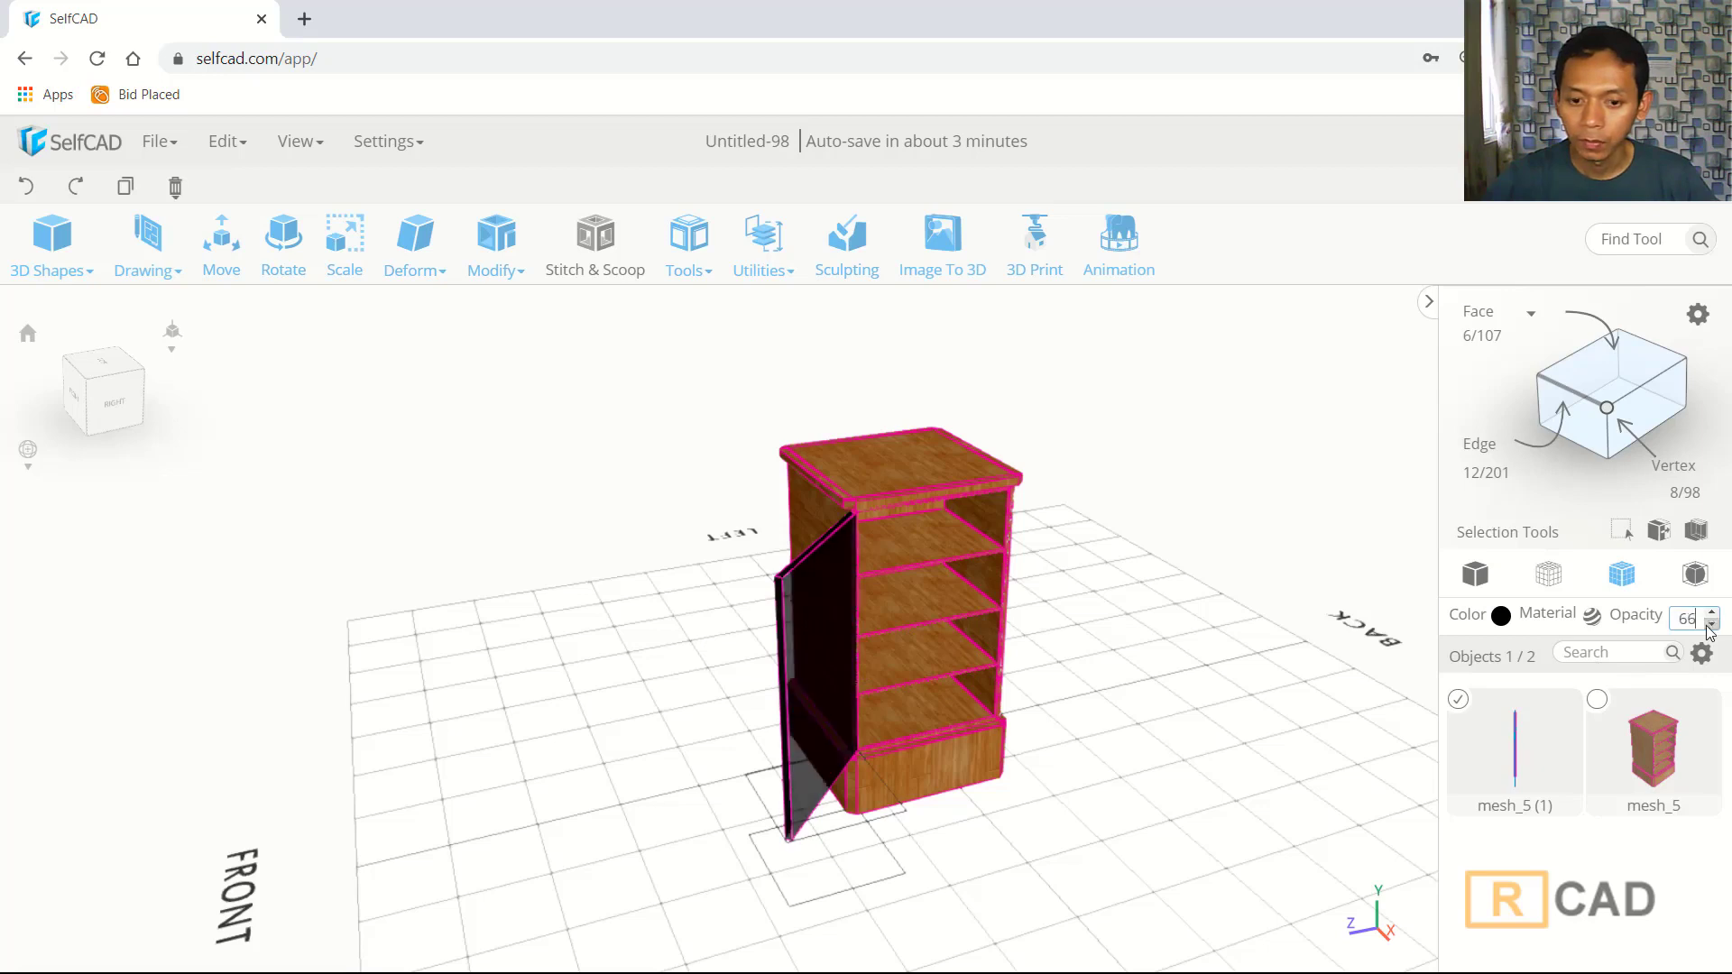
pyautogui.click(1710, 624)
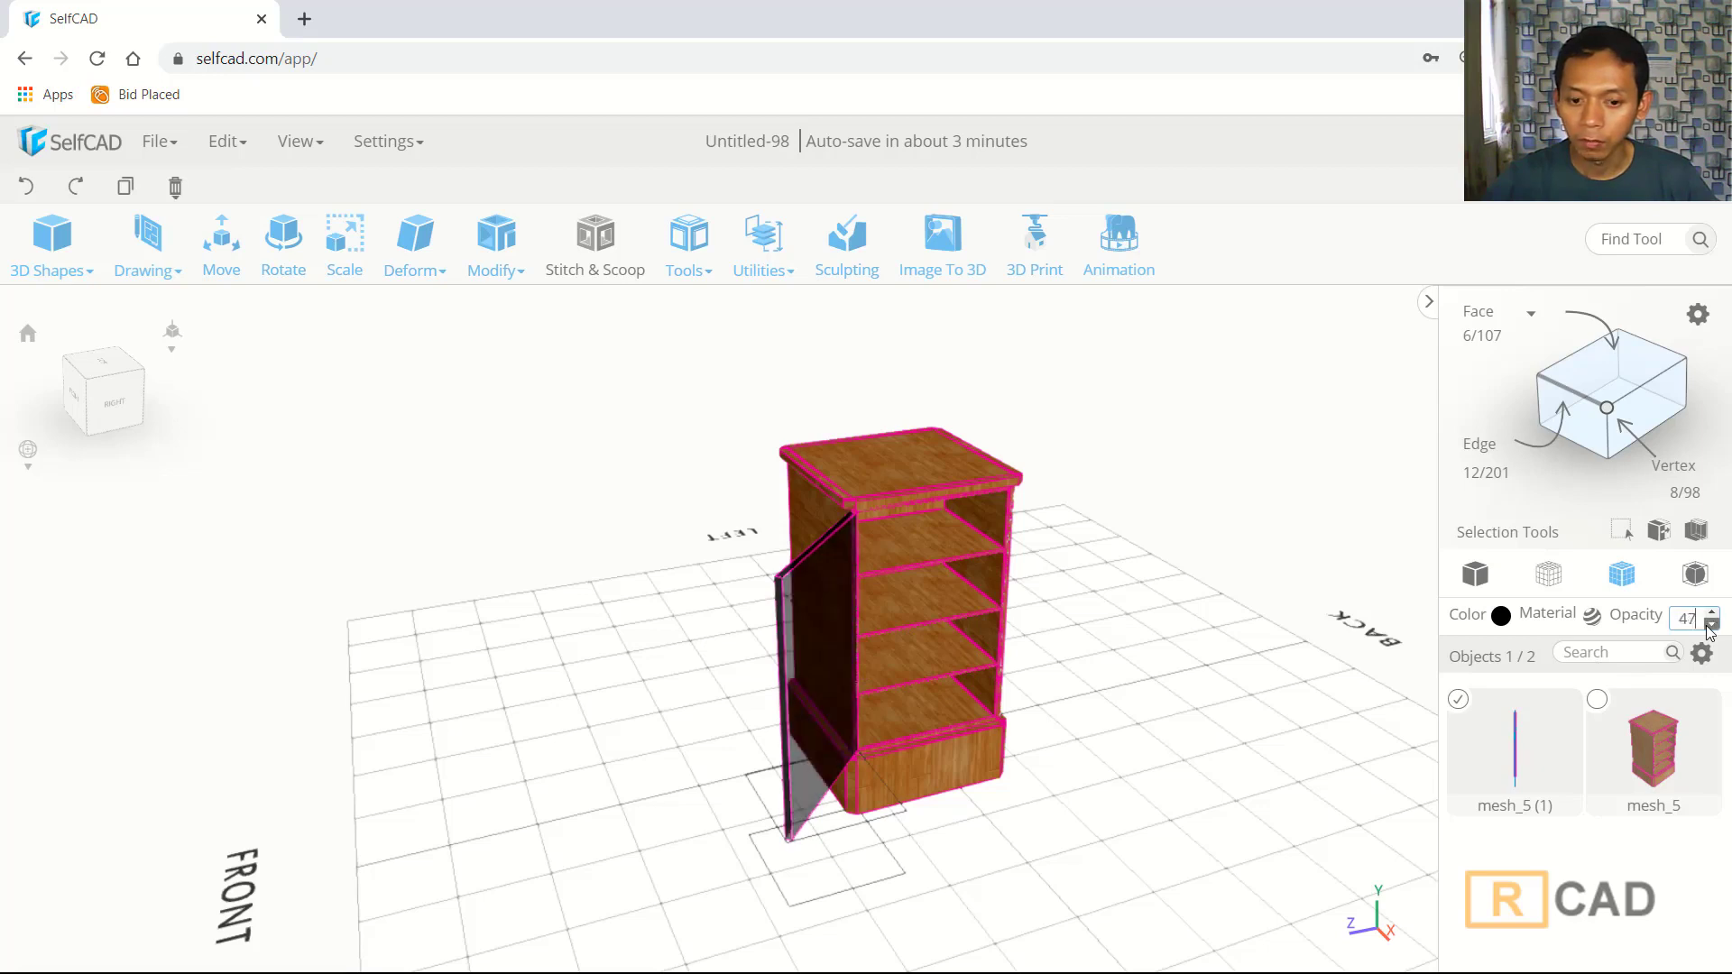
pyautogui.click(1710, 624)
pyautogui.moveTo(1363, 741); pyautogui.dragTo(1045, 745)
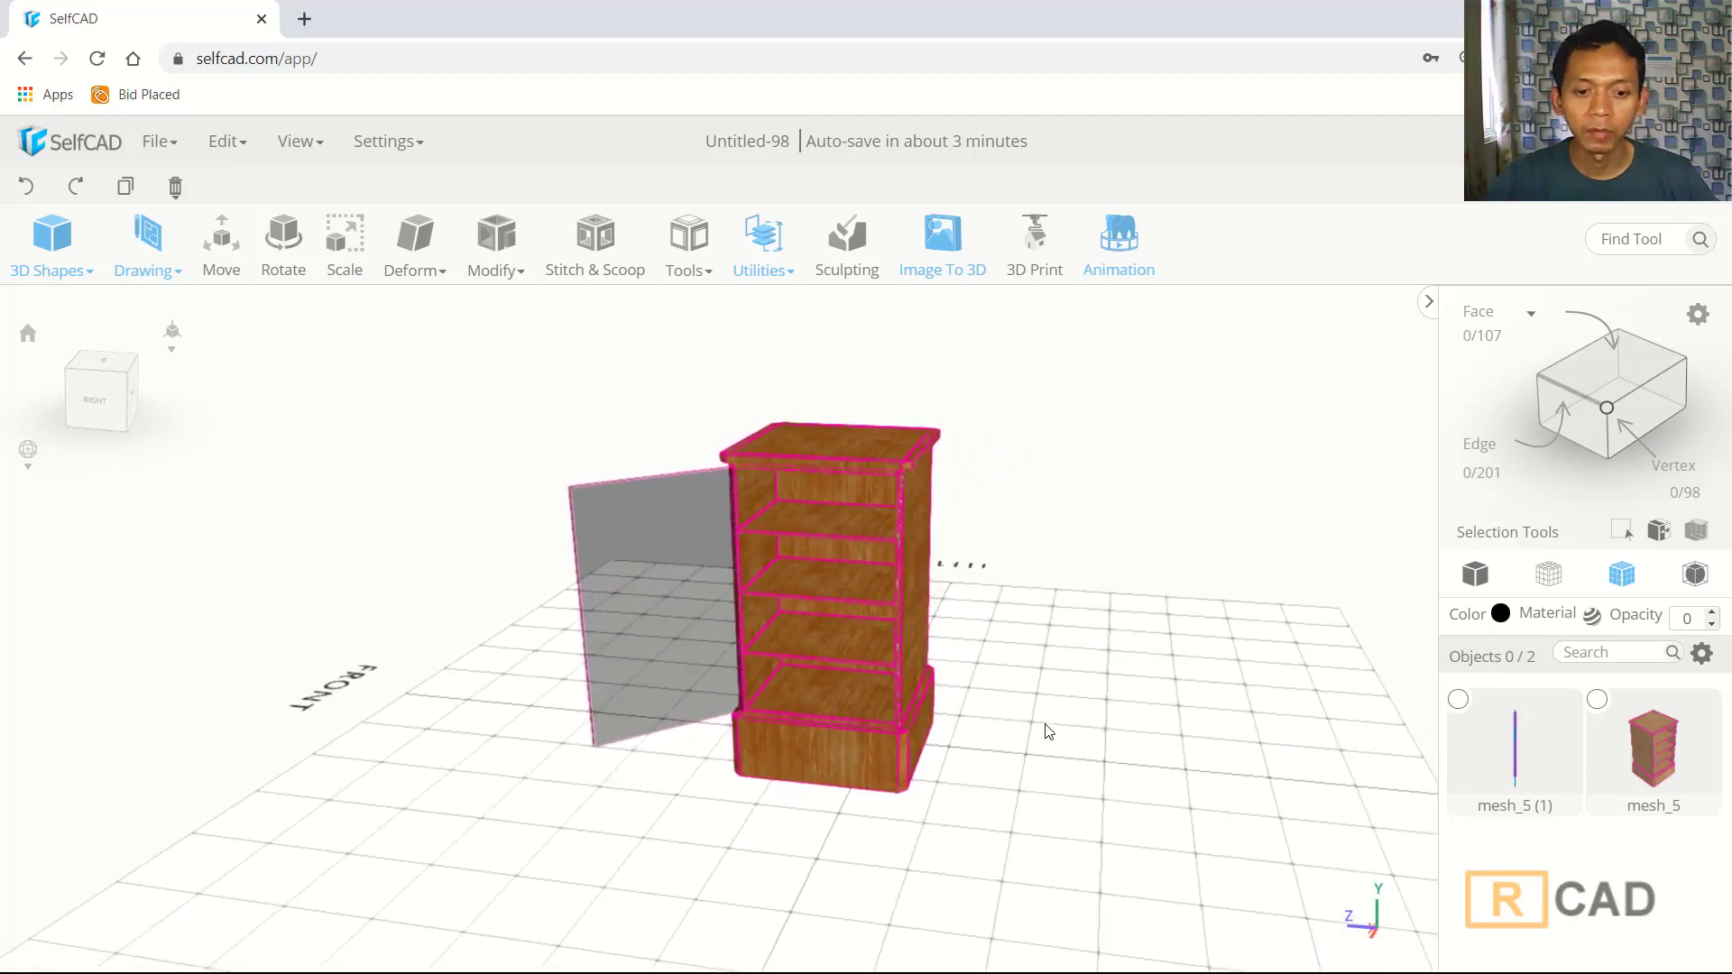